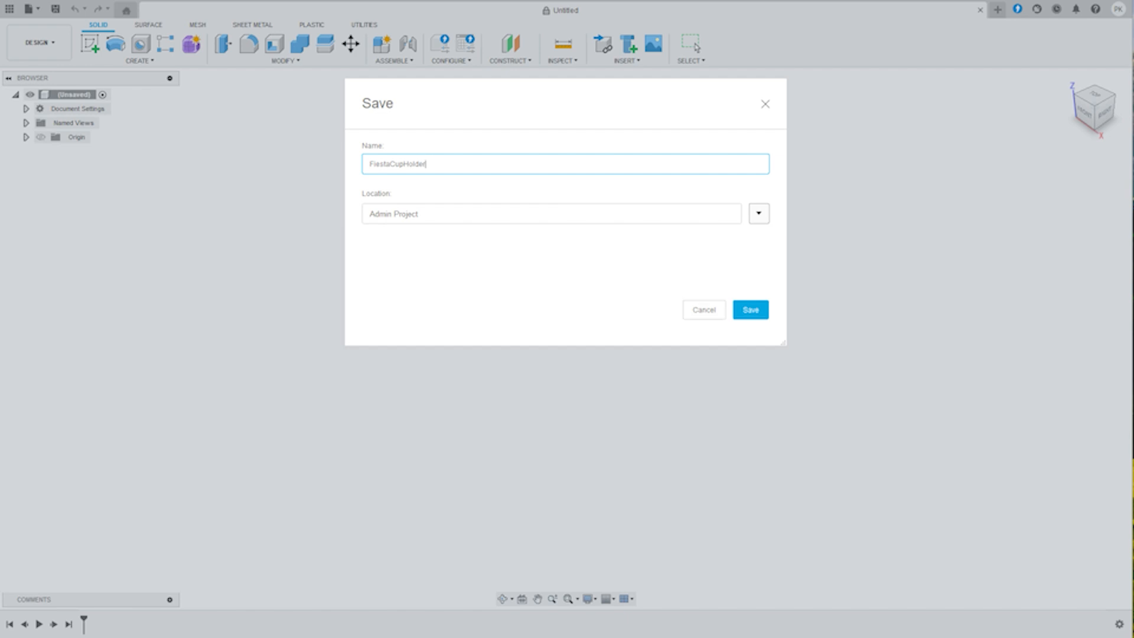
# - Save the new design as FiestaCupHolder in the Admin Project location
pyautogui.click(750, 309)
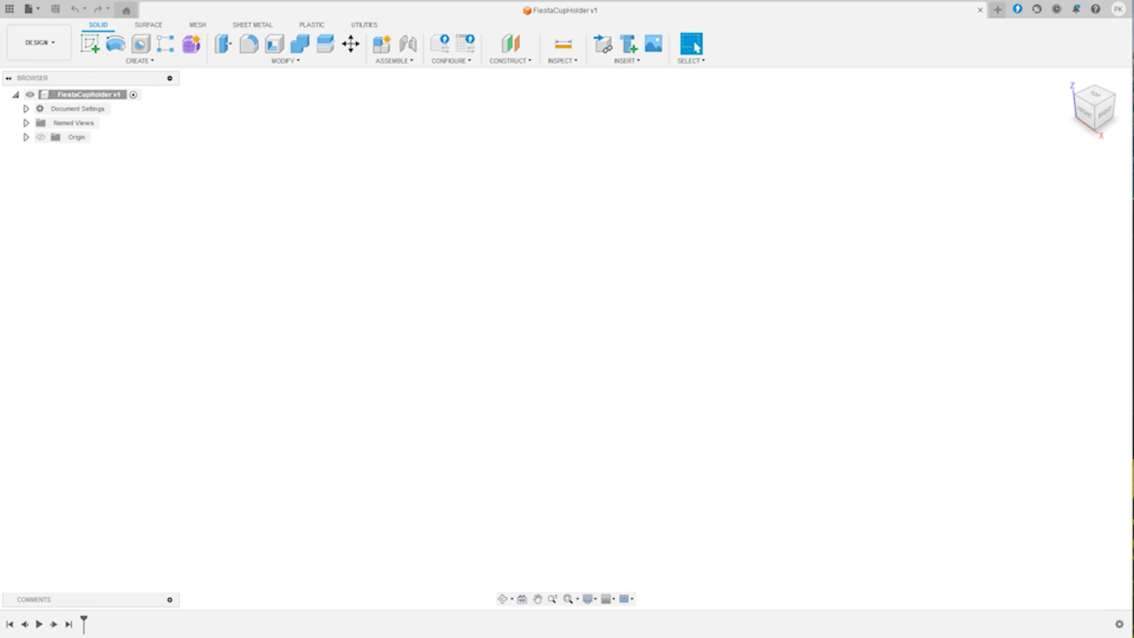
pyautogui.press('XF86AudioLowerVolume')
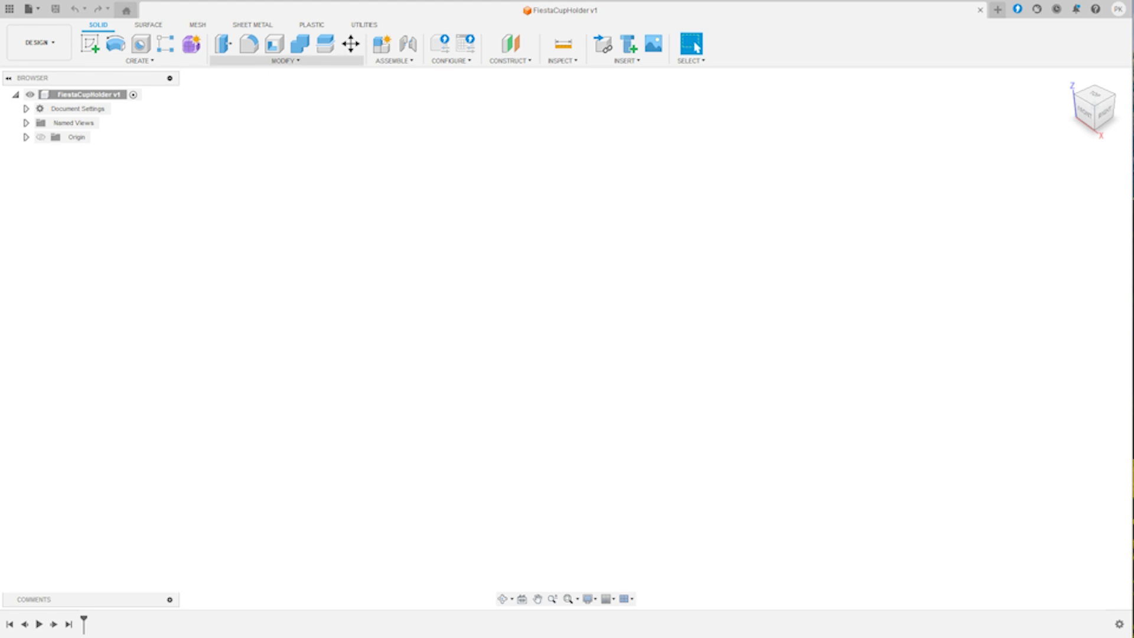
# - Add a user parameter named RedBullCan in millimetres with the expression 54
pyautogui.click(285, 61)
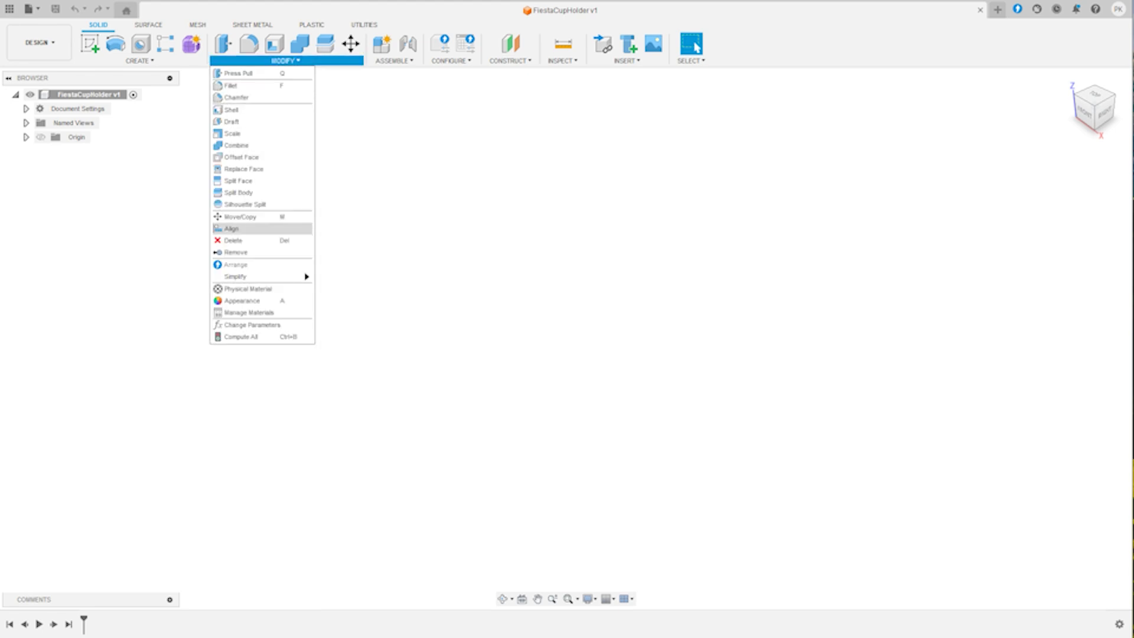
pyautogui.click(252, 324)
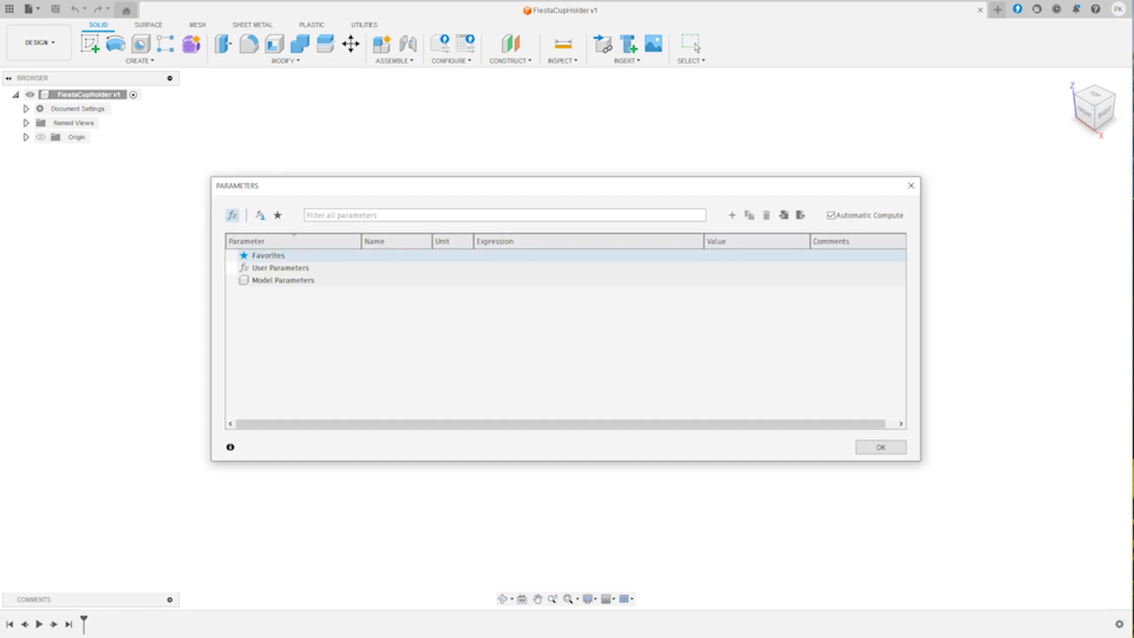
pyautogui.click(732, 215)
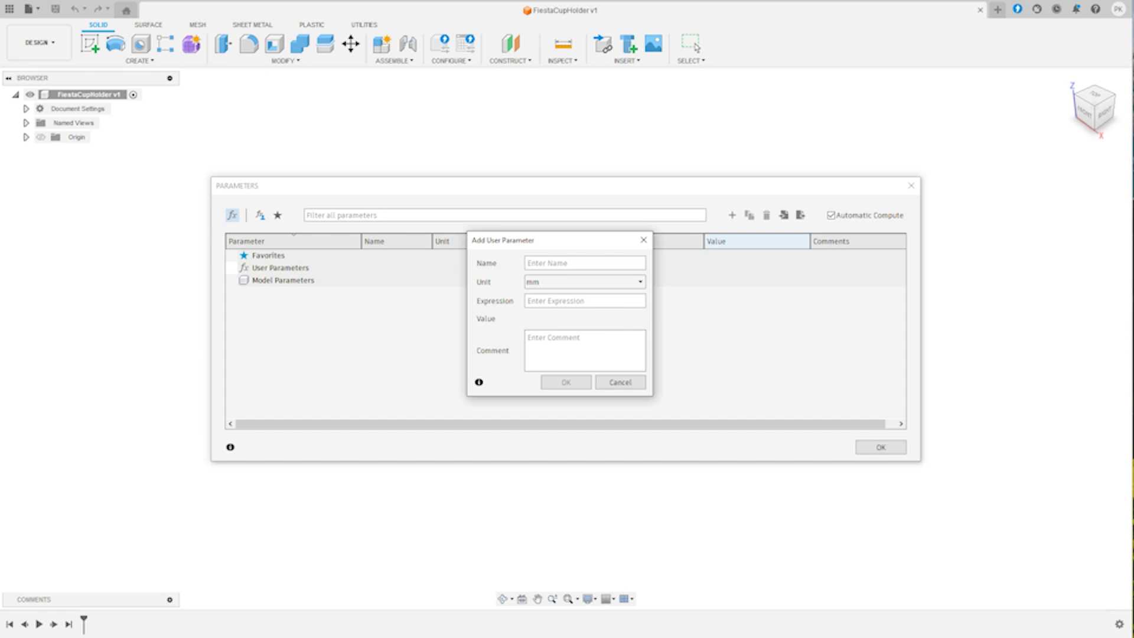
pyautogui.write('Reb')
pyautogui.press('BackSpace')
pyautogui.write('d')
pyautogui.write('Bull')
pyautogui.write('Can')
pyautogui.write('54')
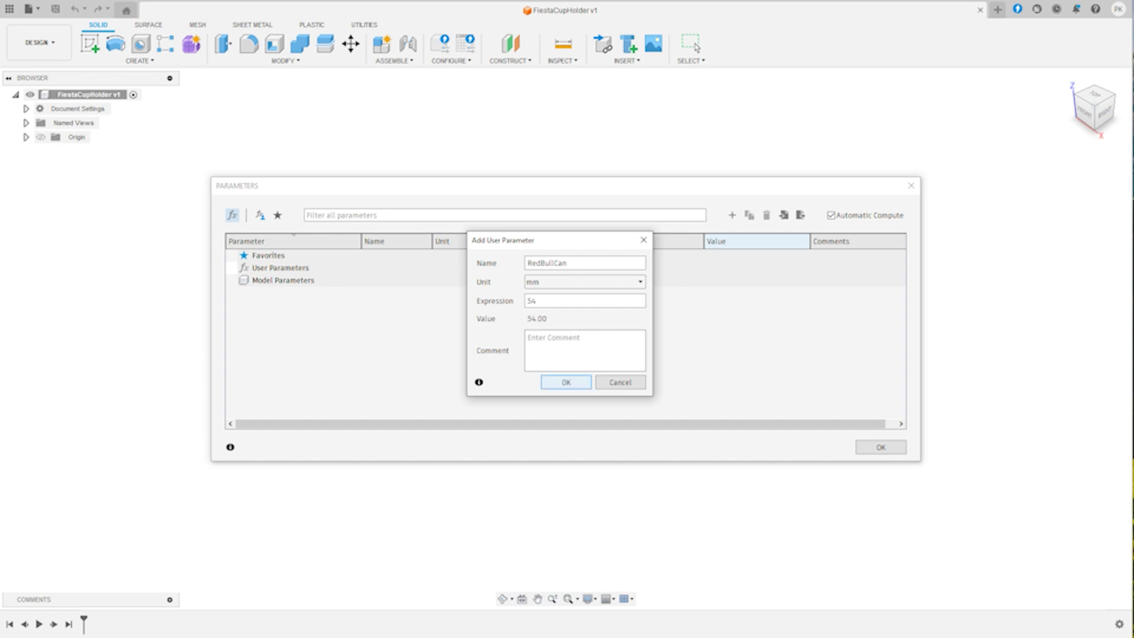
pyautogui.click(566, 382)
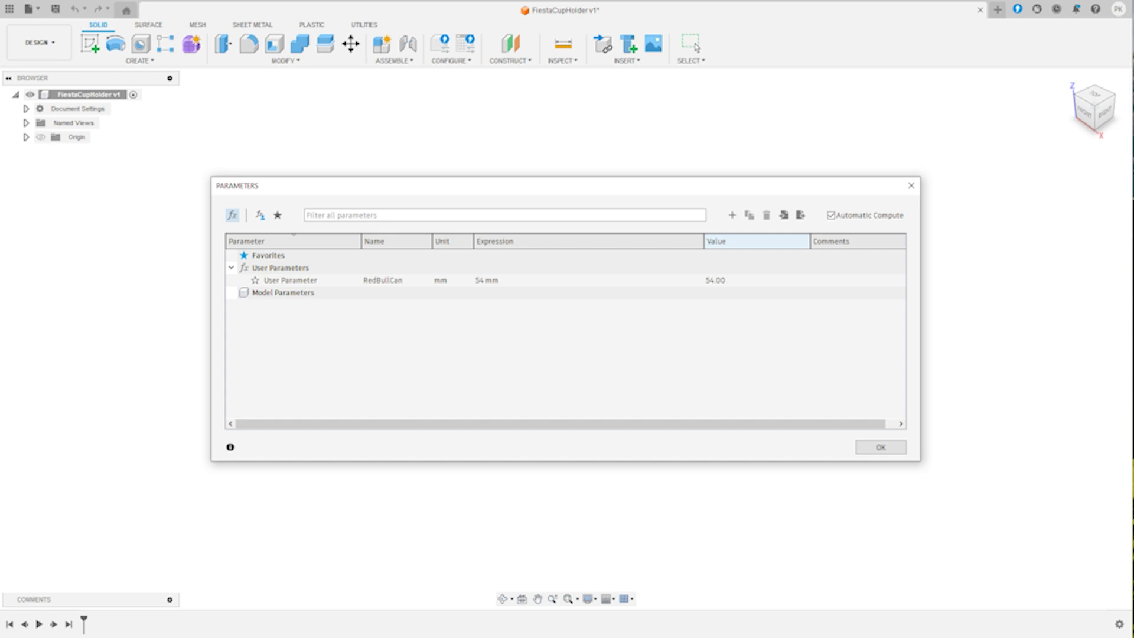
# - Add a user parameter named BottomSurfaceDia in millimetres with the expression 66
pyautogui.click(732, 215)
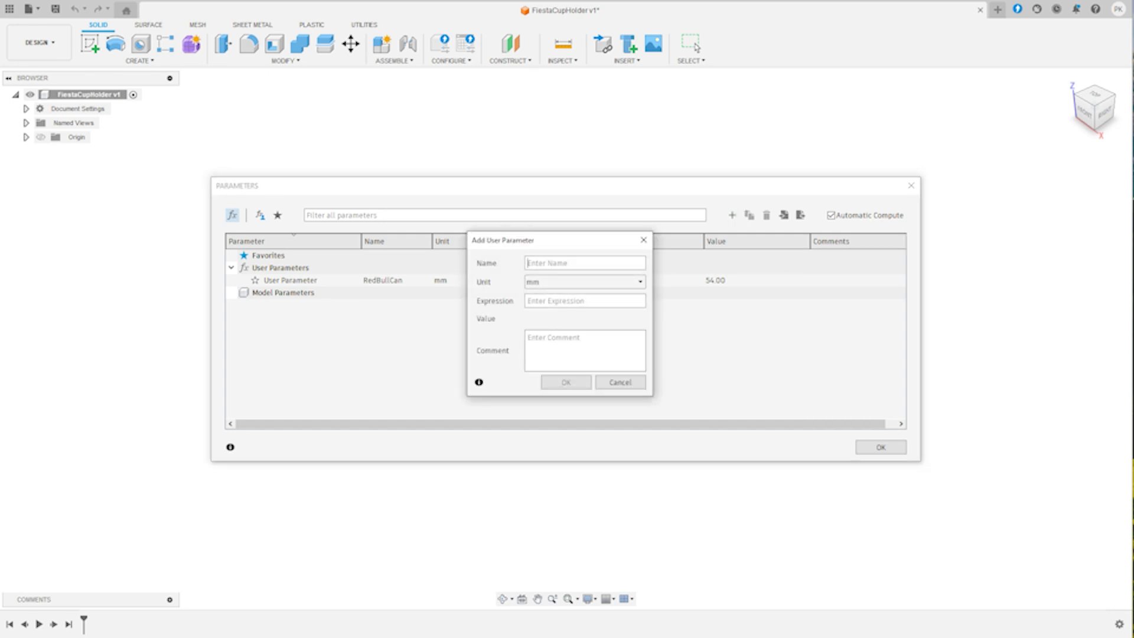
pyautogui.write('BottomS')
pyautogui.write('u')
pyautogui.write('rface')
pyautogui.write('D')
pyautogui.write('ia')
pyautogui.write('66')
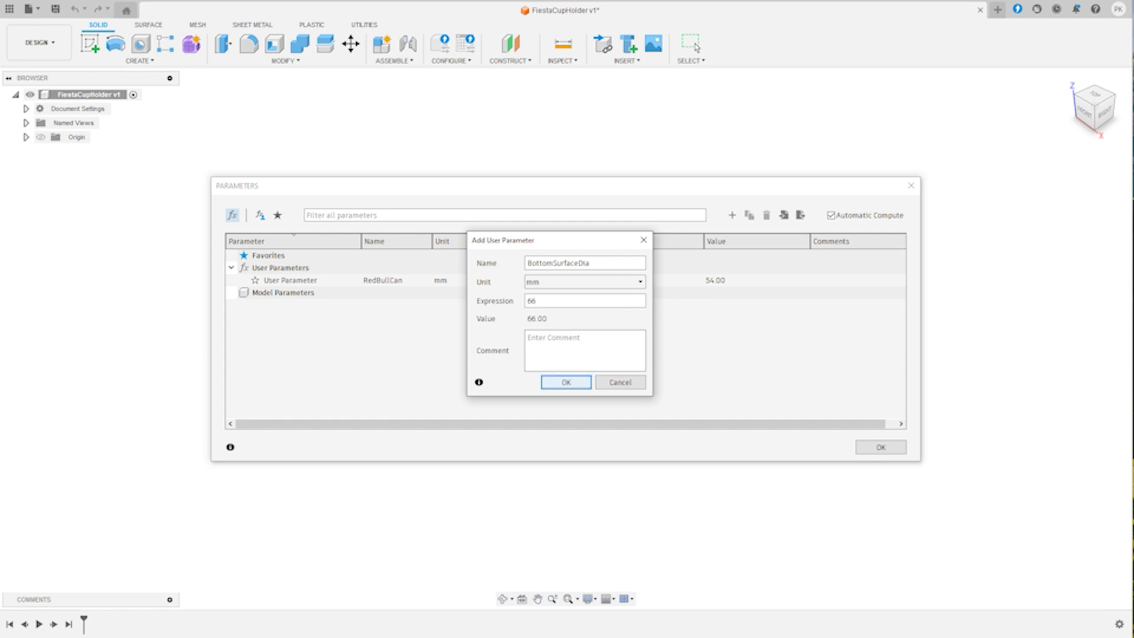
pyautogui.click(566, 382)
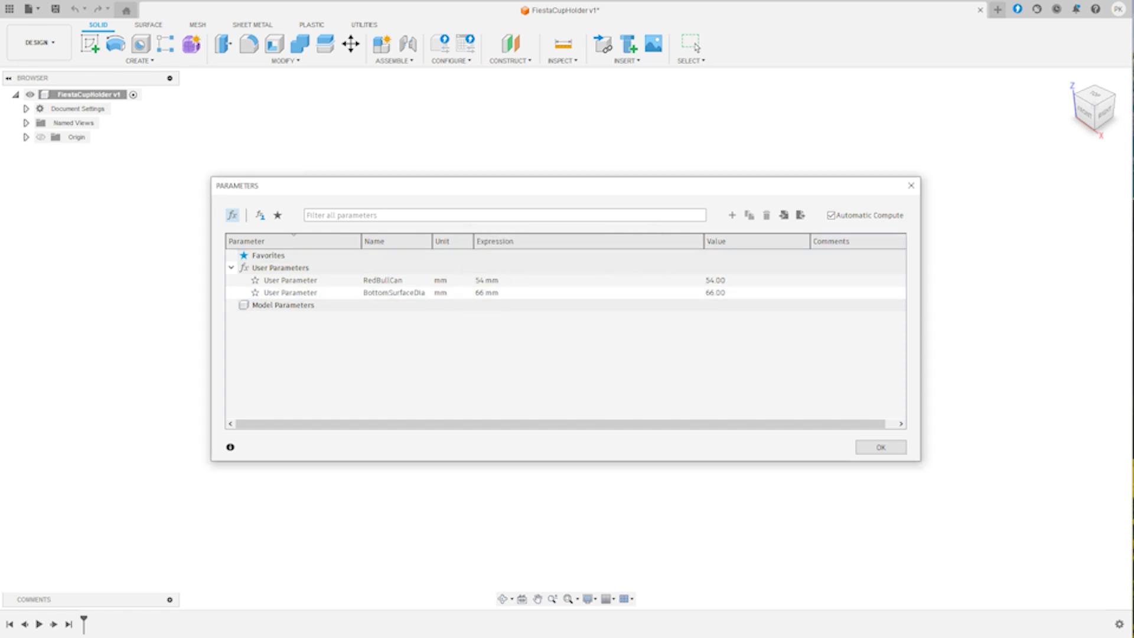
# - Add a user parameter named TopSurfaceDia with the expression 74 mm
pyautogui.click(732, 215)
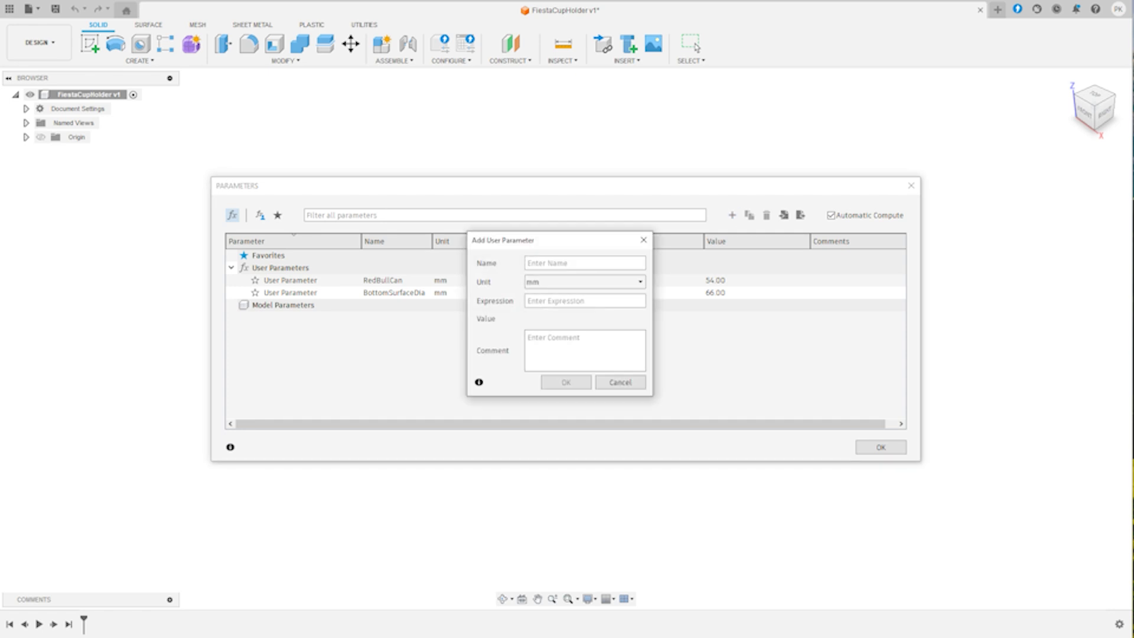
pyautogui.write('TopSurfaceDiam')
pyautogui.press('BackSpace')
pyautogui.write('74mm')
pyautogui.press('Return')
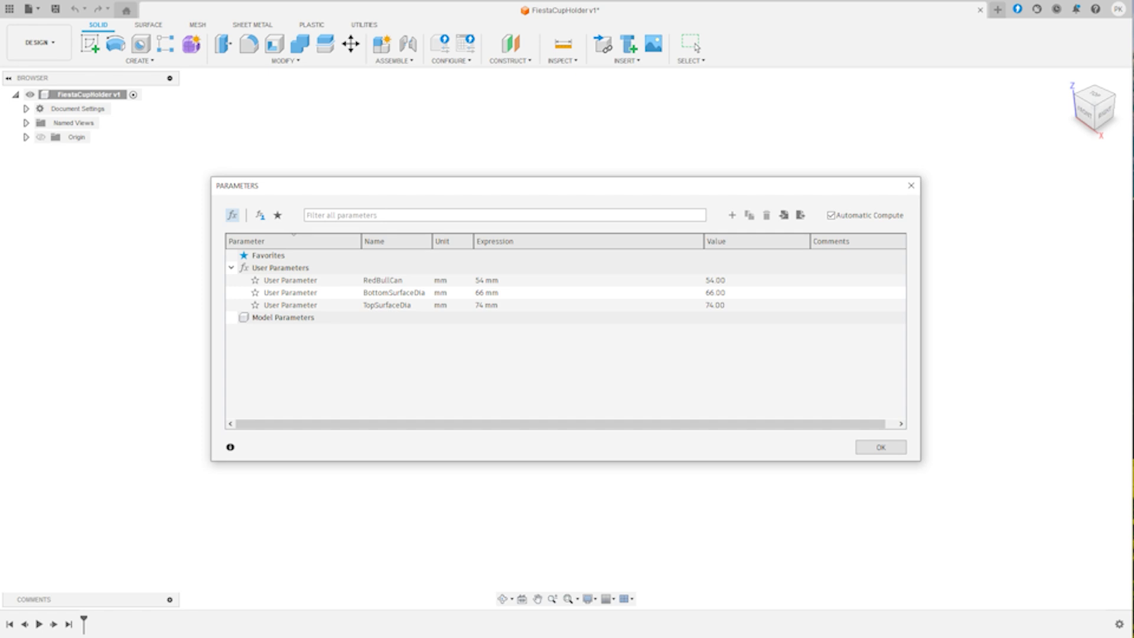
# - Add a user parameter named Height with the expression 66 mm and close the parameters table
pyautogui.click(732, 215)
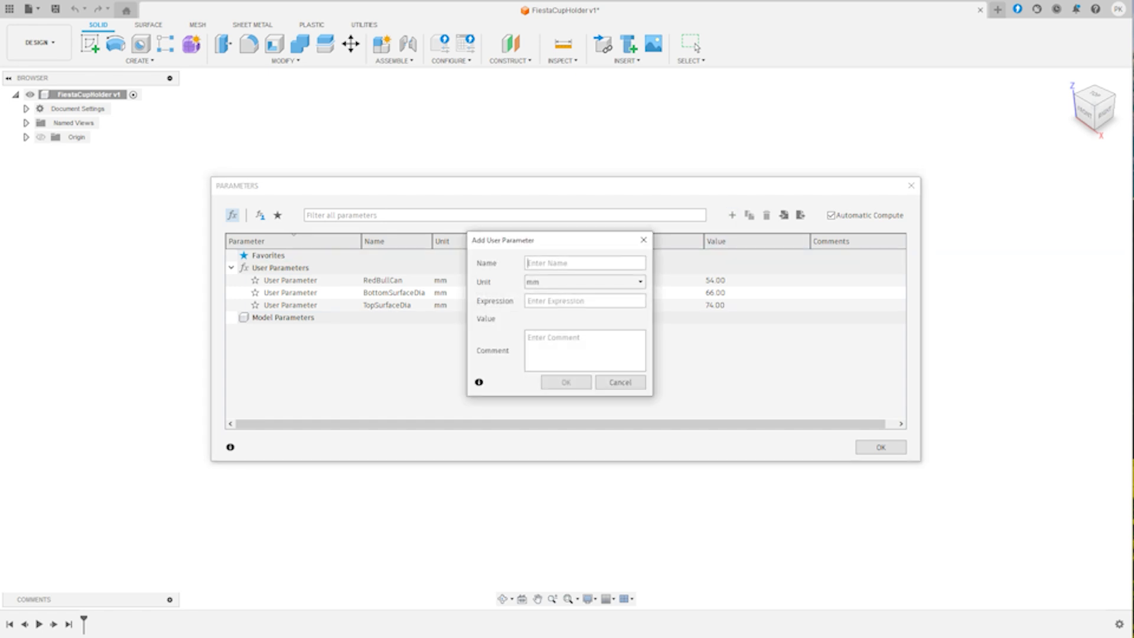
pyautogui.write('Height')
pyautogui.write('66mm')
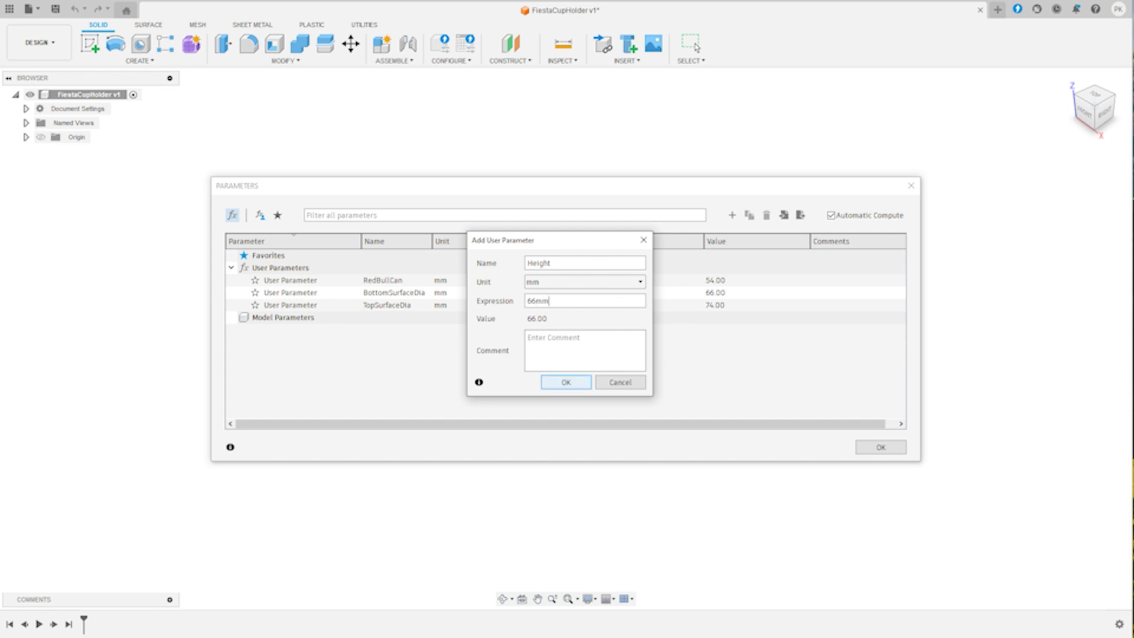
pyautogui.click(566, 382)
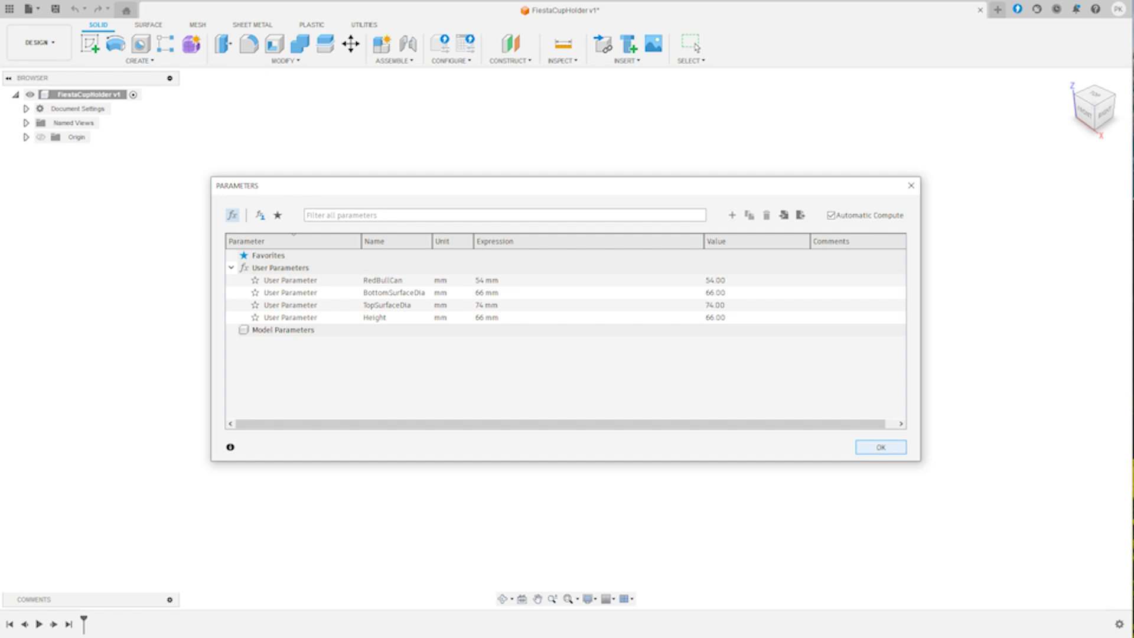
pyautogui.click(881, 447)
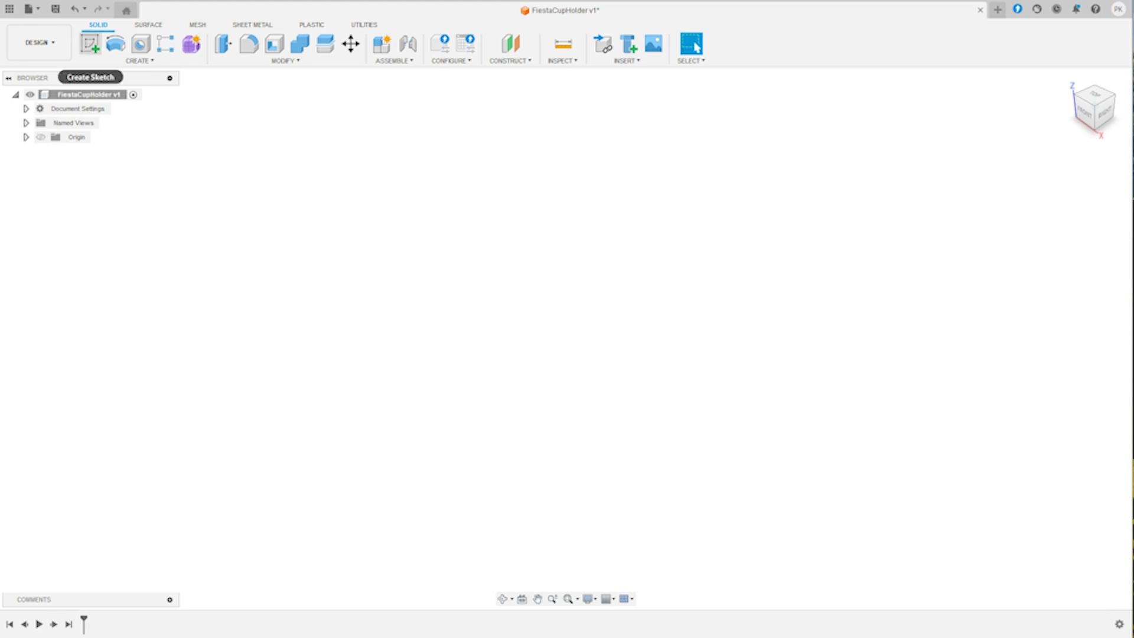
# - Start a sketch on the horizontal XY plane and draw a circle centred on the origin with diameter TopSurfaceDia
pyautogui.click(90, 43)
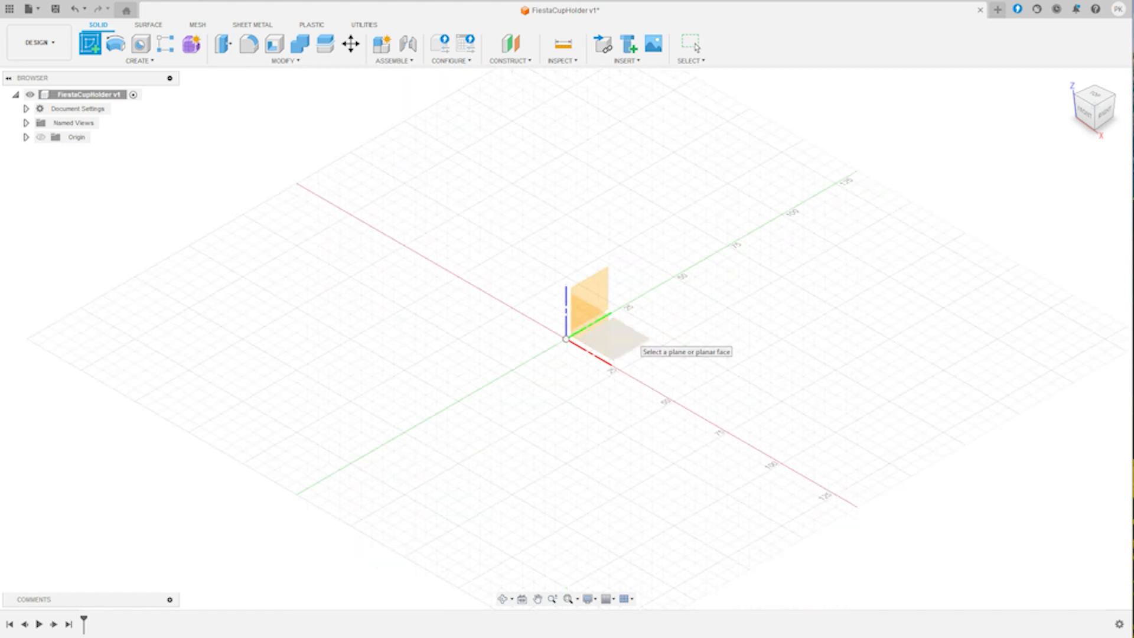
pyautogui.click(628, 345)
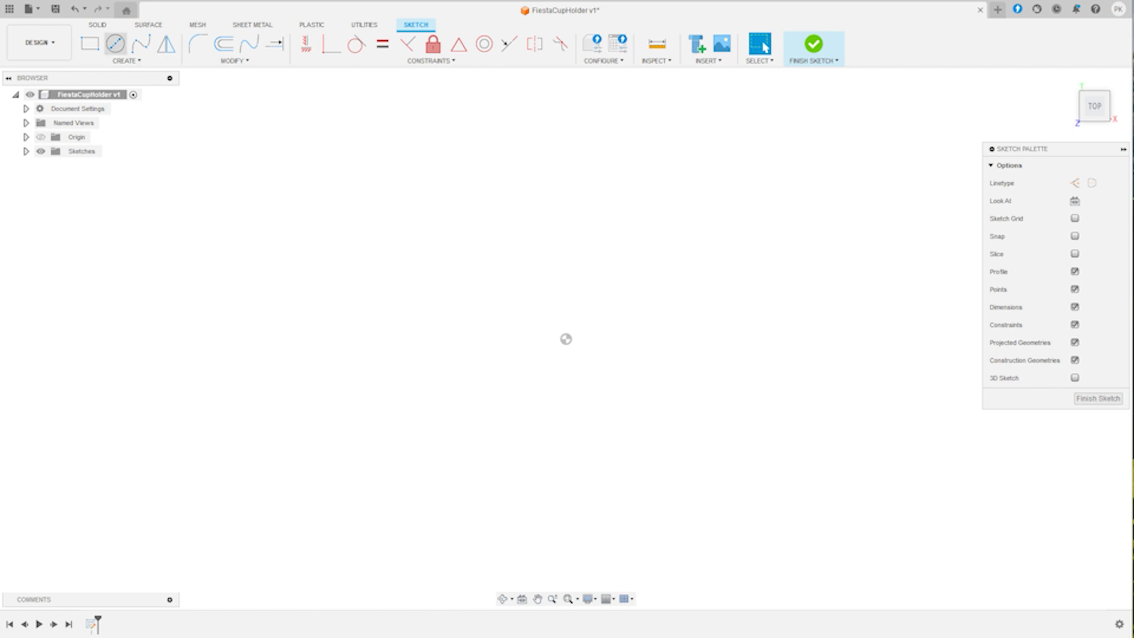
pyautogui.click(116, 44)
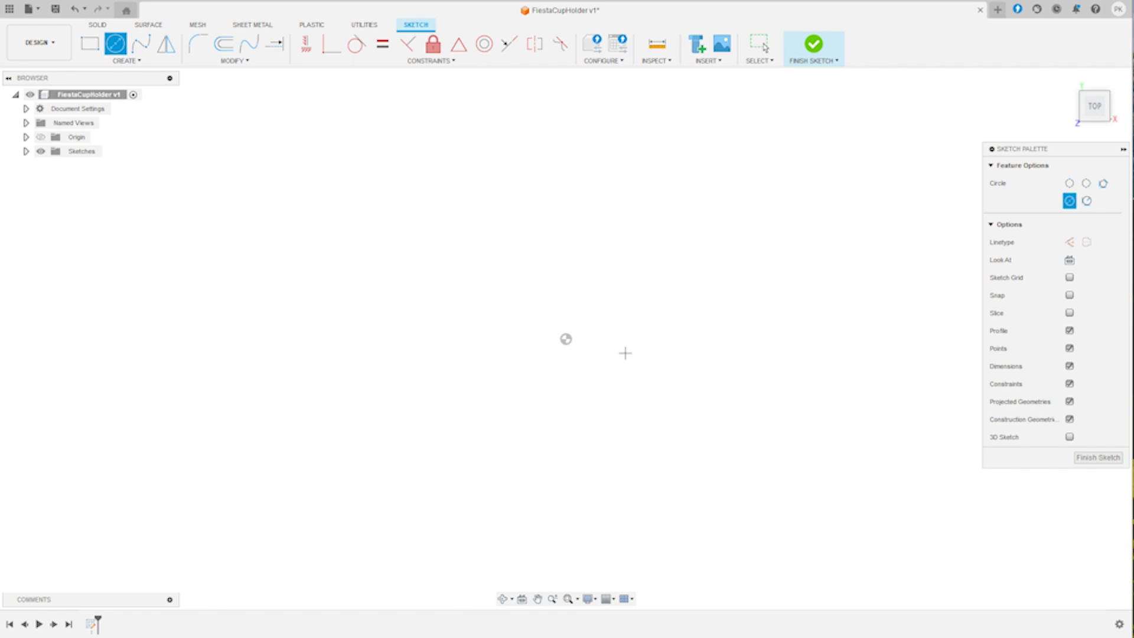
pyautogui.click(566, 338)
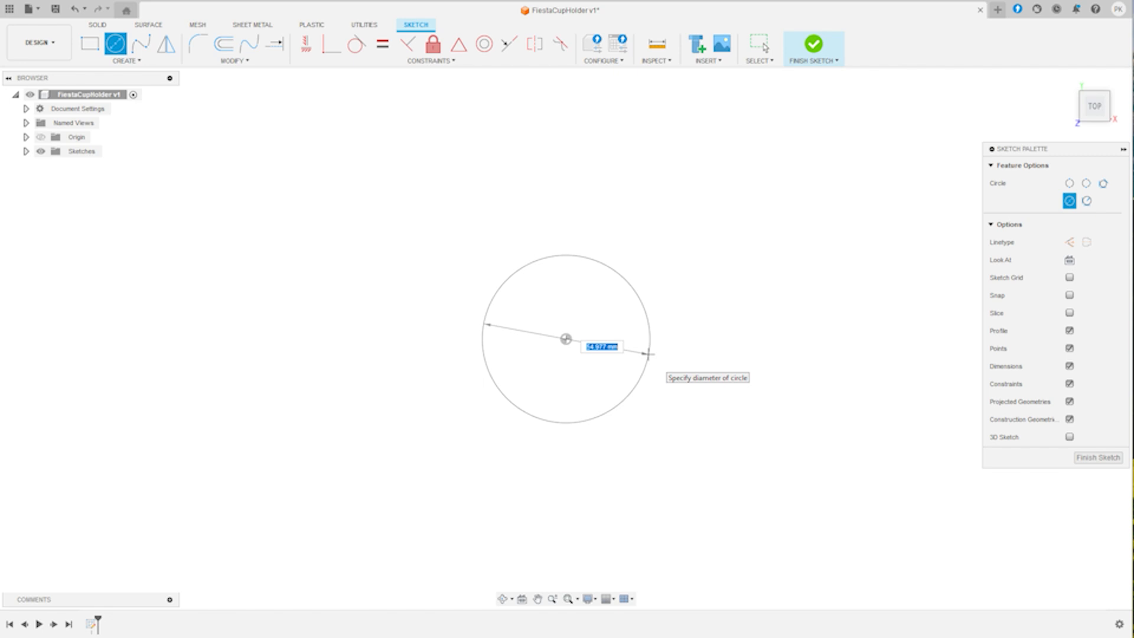
pyautogui.write('top')
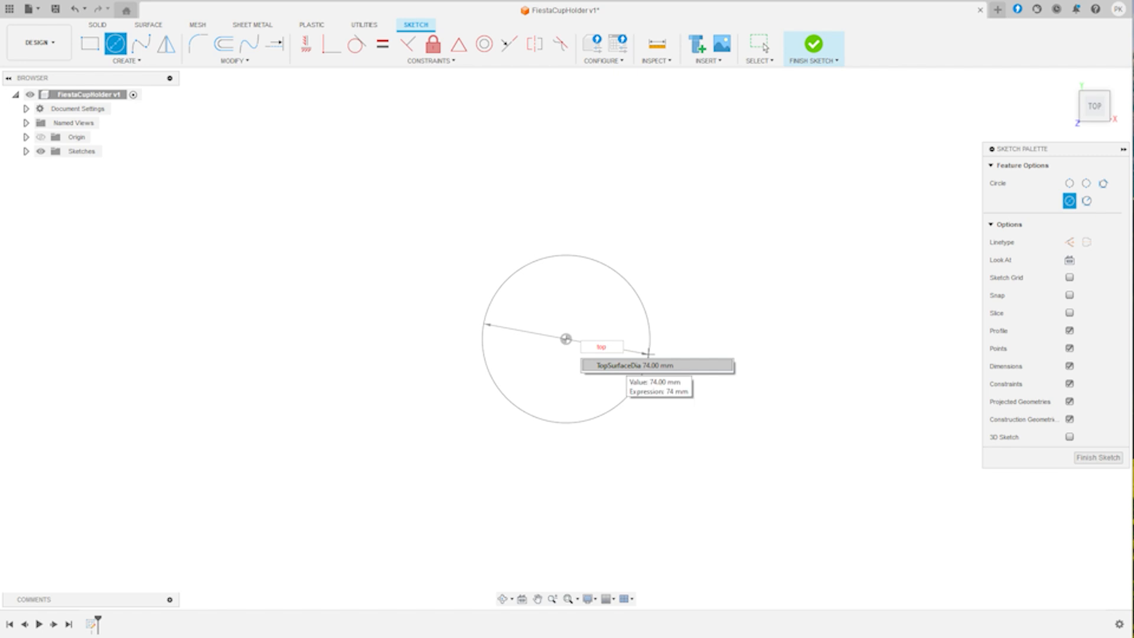
pyautogui.press('Tab')
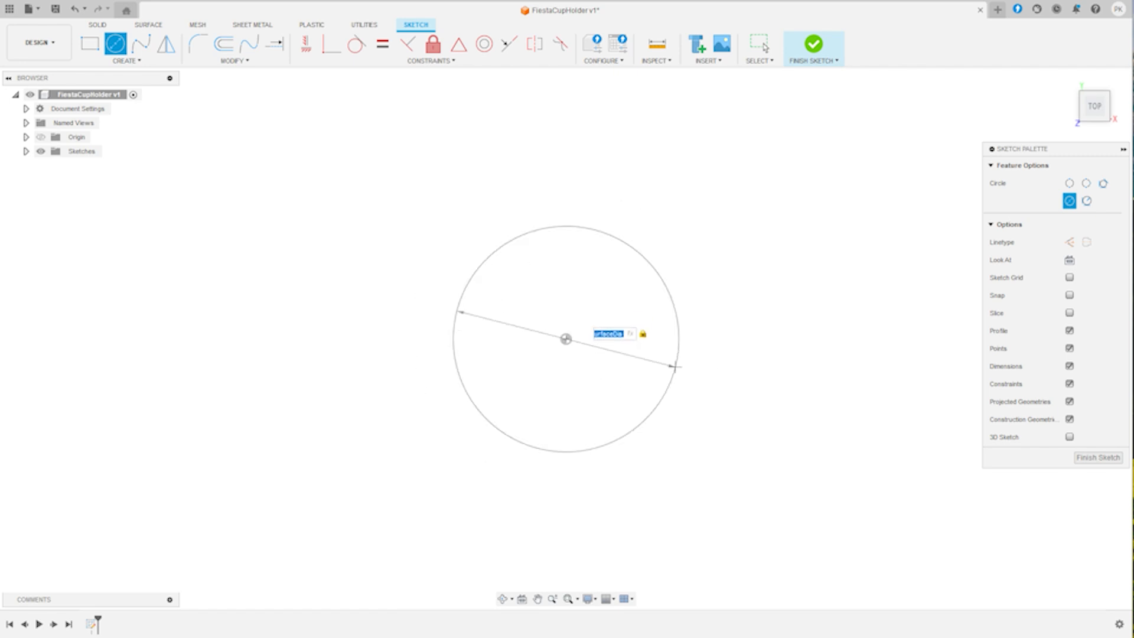
pyautogui.press('Return')
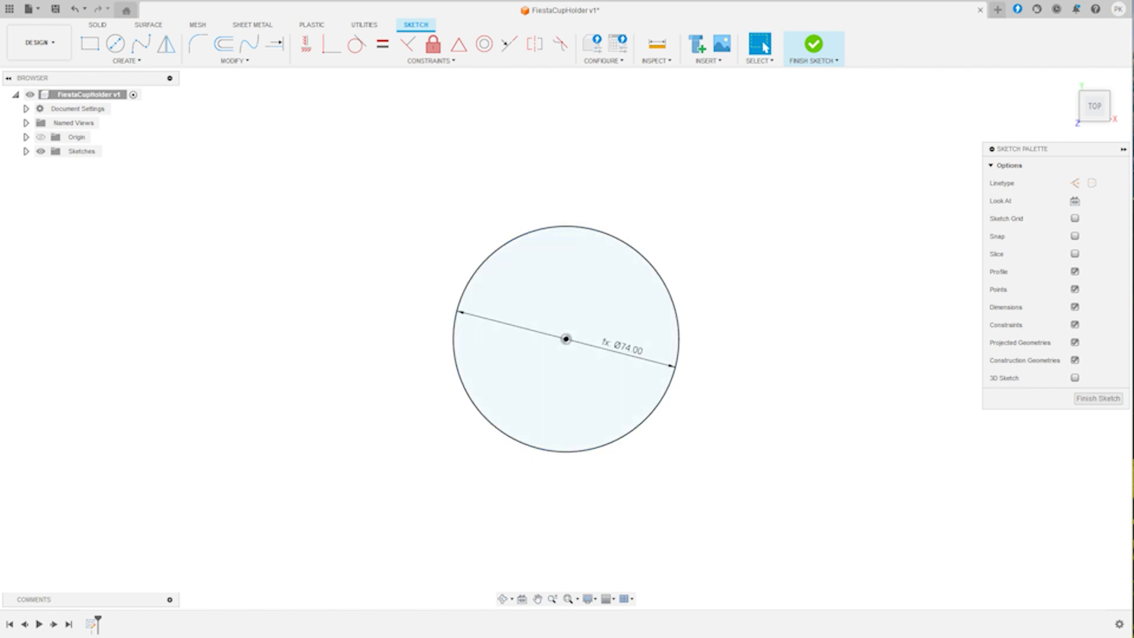
# - Draw a second circle centred on the origin with its diameter set to the RedBullCan parameter
pyautogui.press('c')
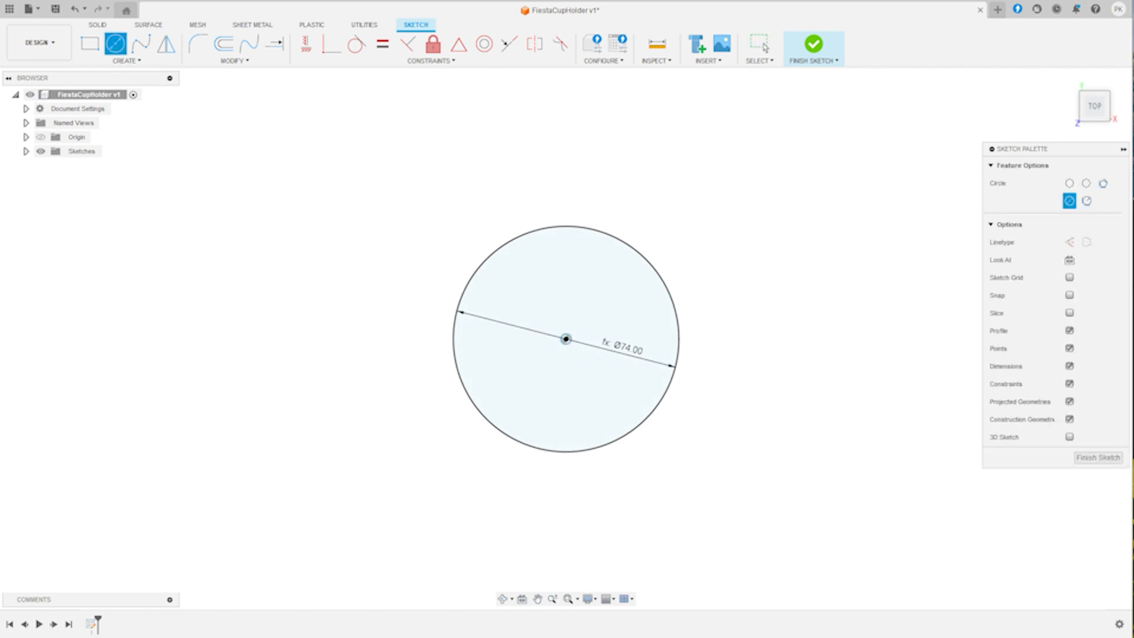
pyautogui.click(566, 339)
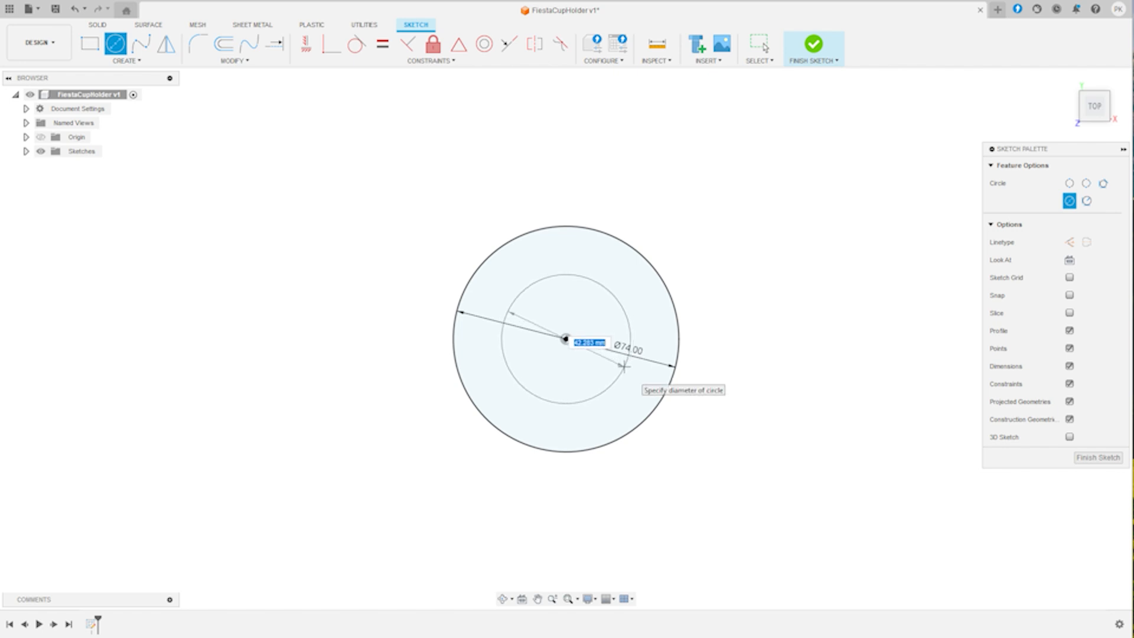
pyautogui.write('re')
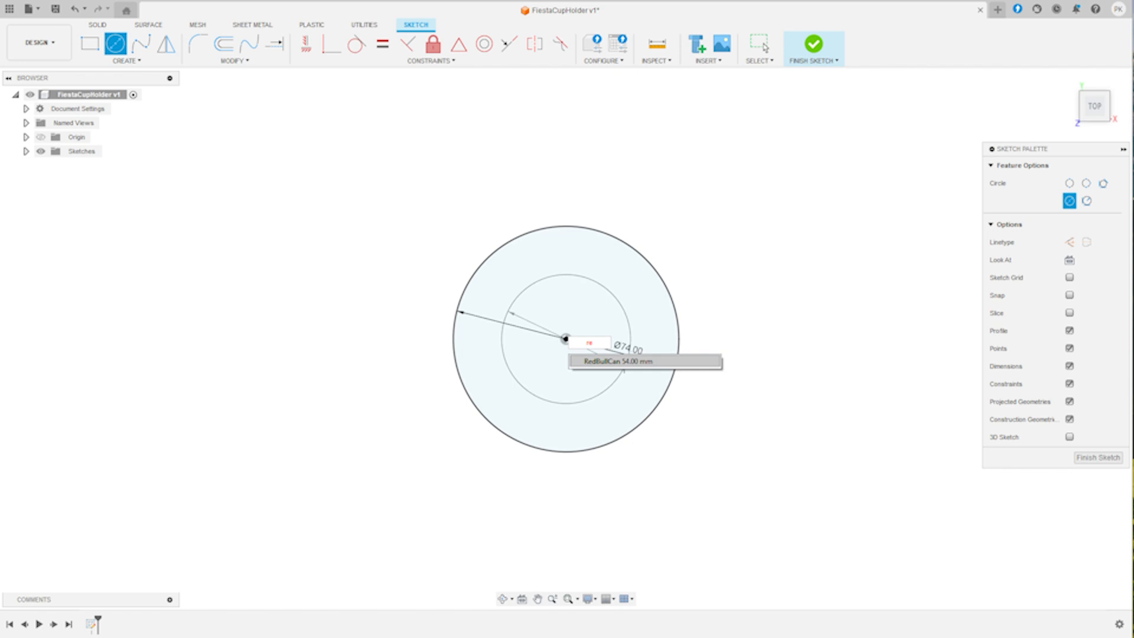
pyautogui.press('Tab')
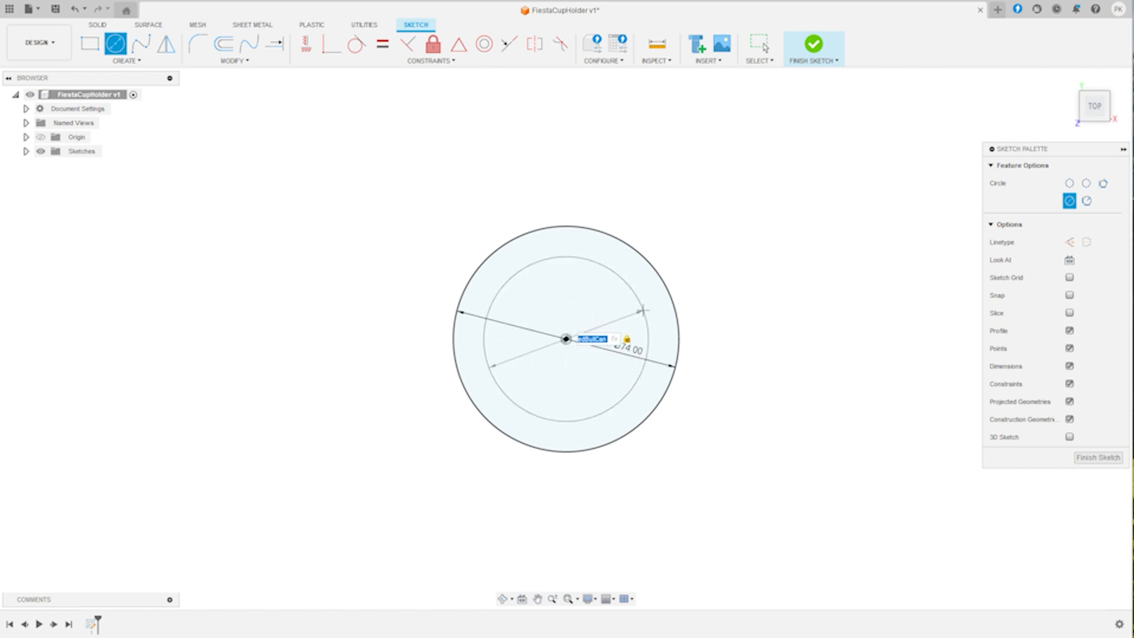
pyautogui.press('Return')
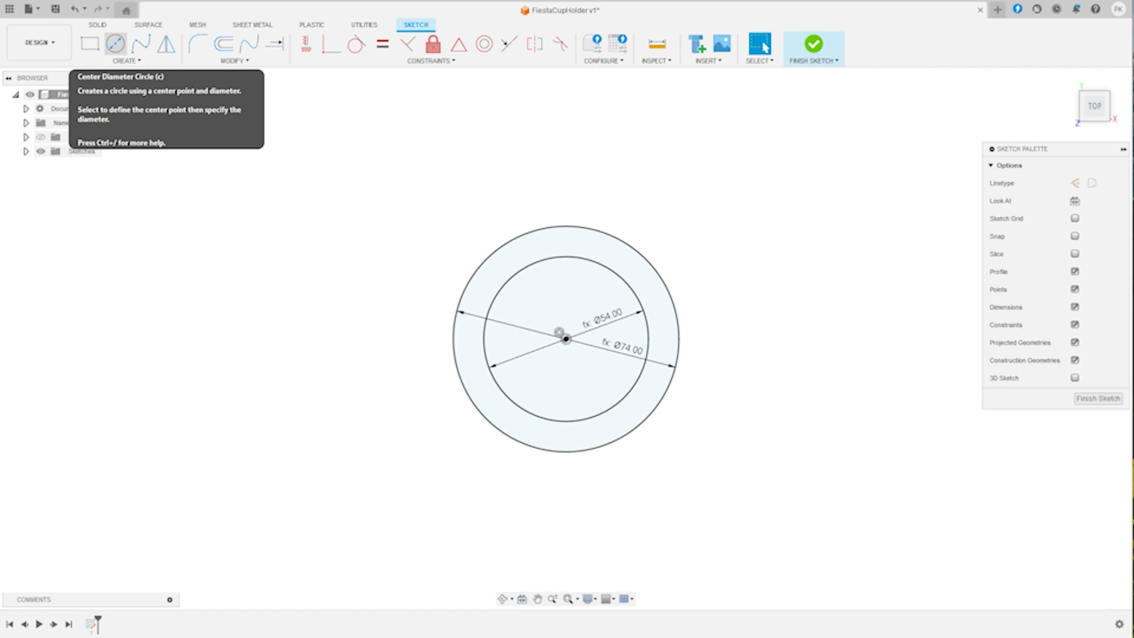
# - Draw an outer concentric circle centred on the origin with its diameter set to TopSurfaceDia+20
pyautogui.click(115, 43)
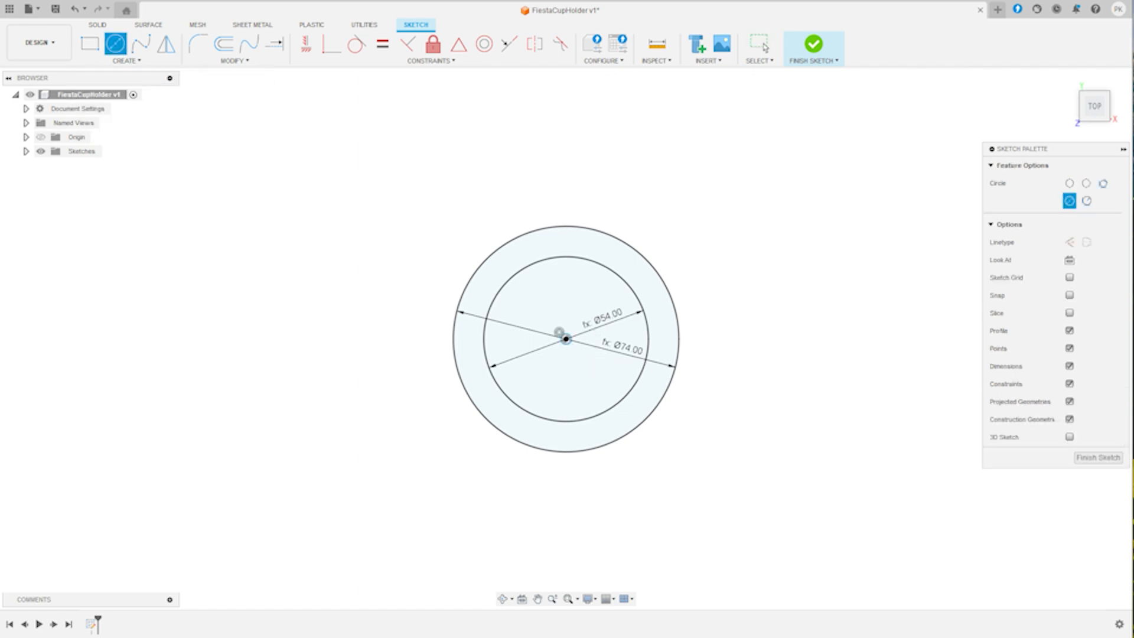
pyautogui.click(566, 339)
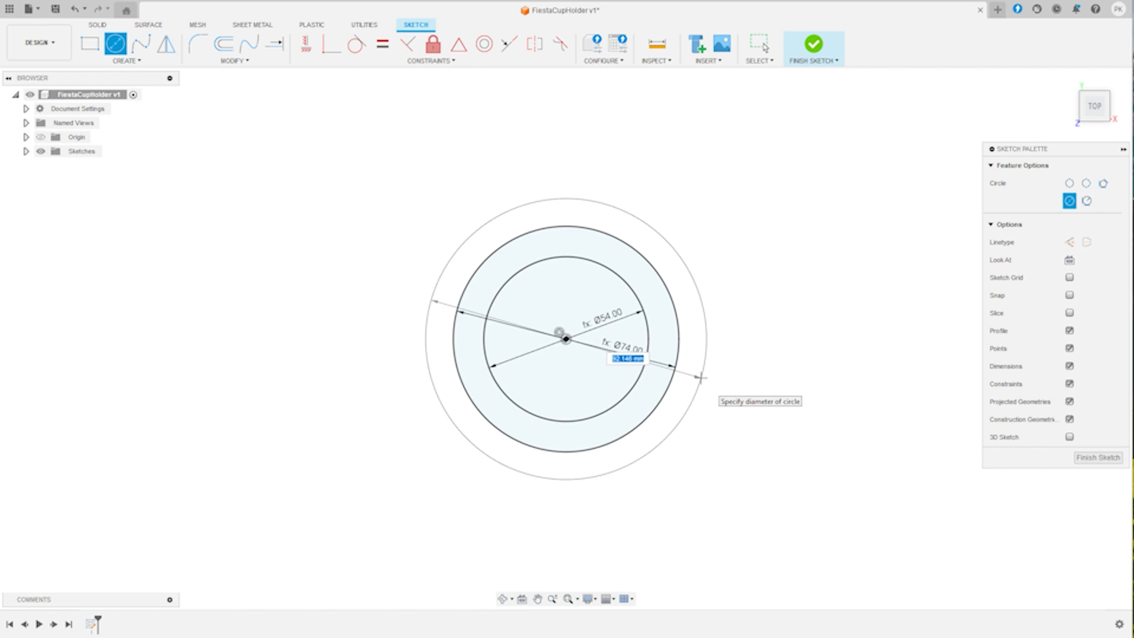
pyautogui.write('top')
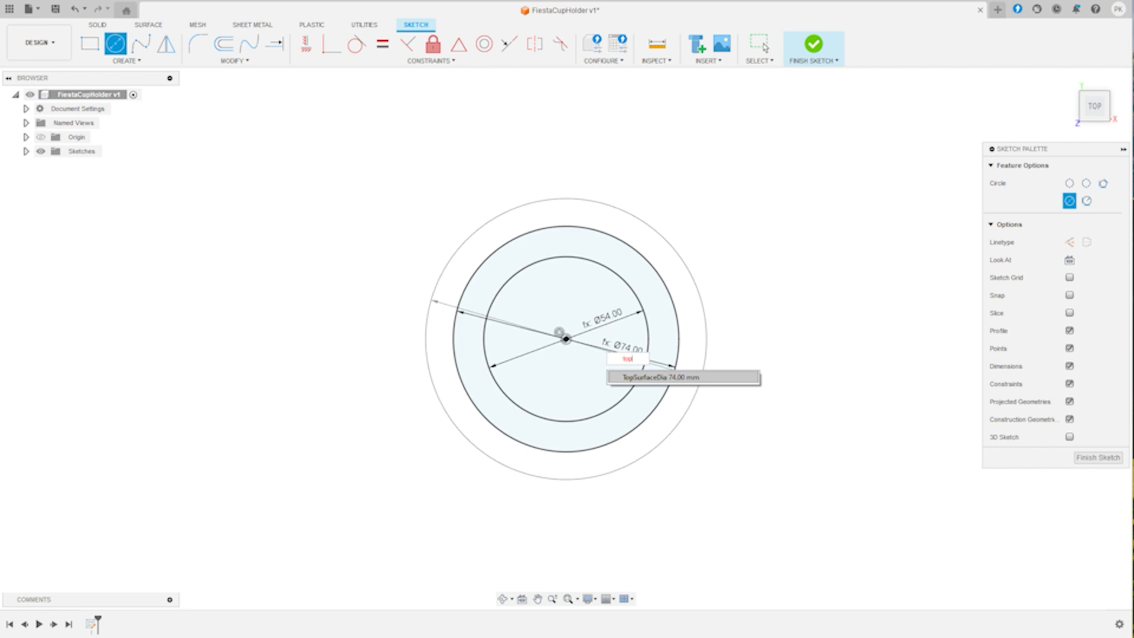
pyautogui.press('Return')
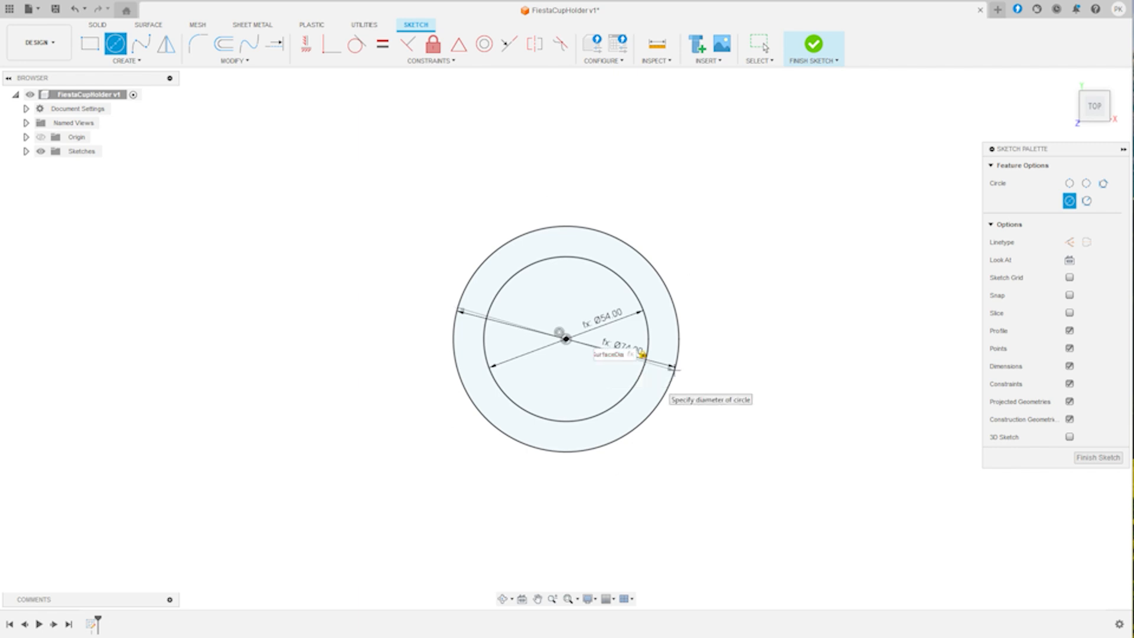
pyautogui.write('+')
pyautogui.write('2')
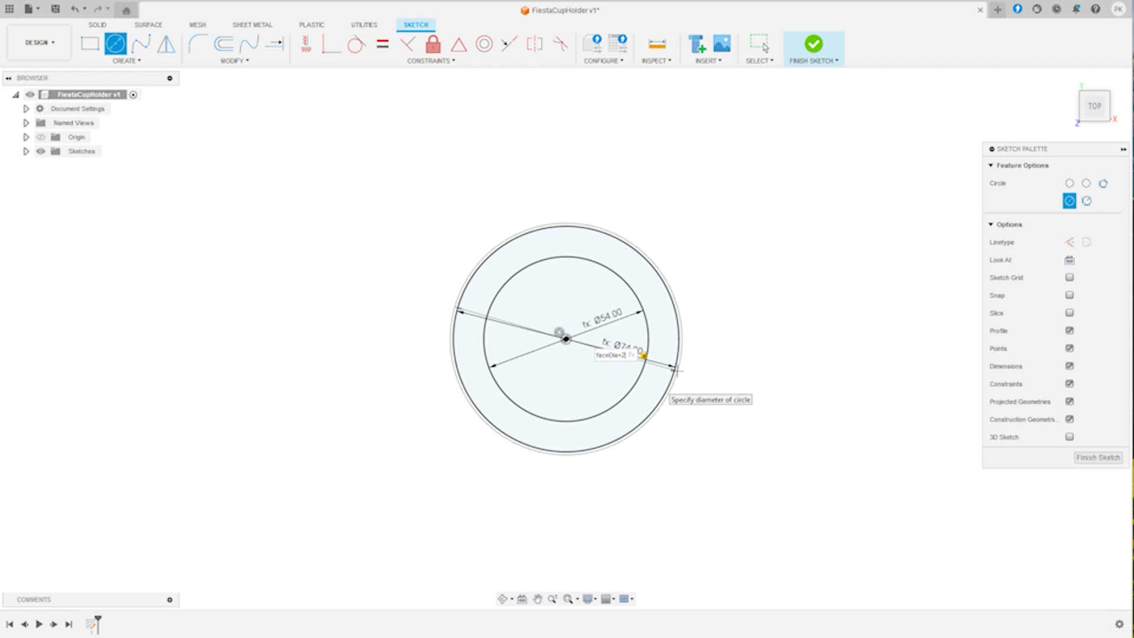
pyautogui.write('00')
pyautogui.press('BackSpace')
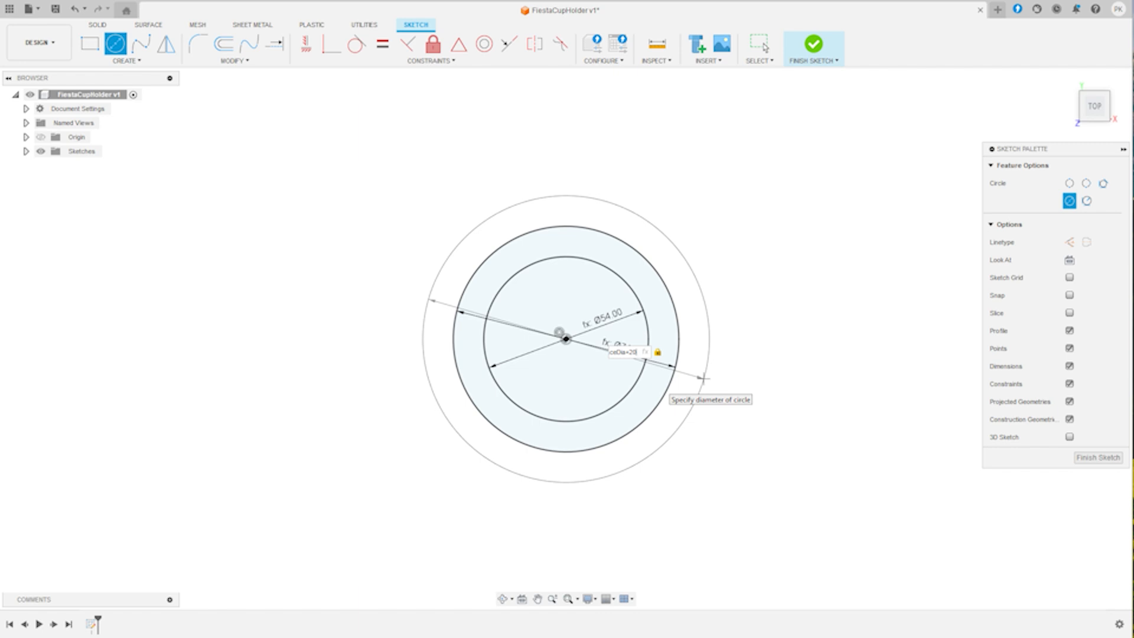
pyautogui.press('Return')
pyautogui.press('Escape')
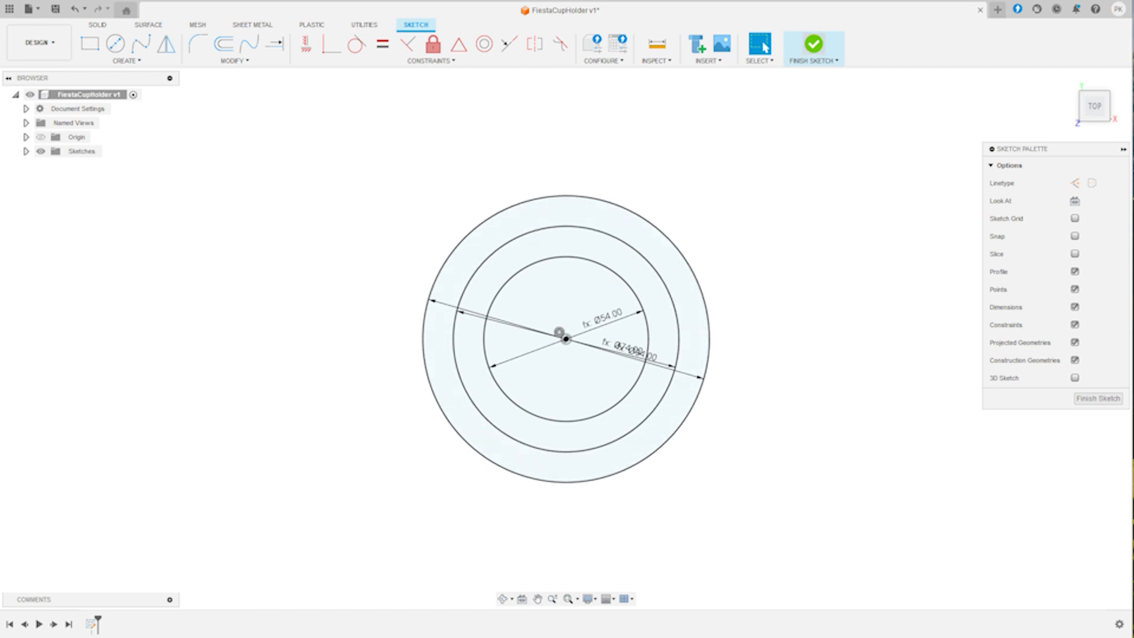
# - Finish the sketch and extrude its two ring profiles around the can opening by -15 mm as a new body
pyautogui.click(813, 45)
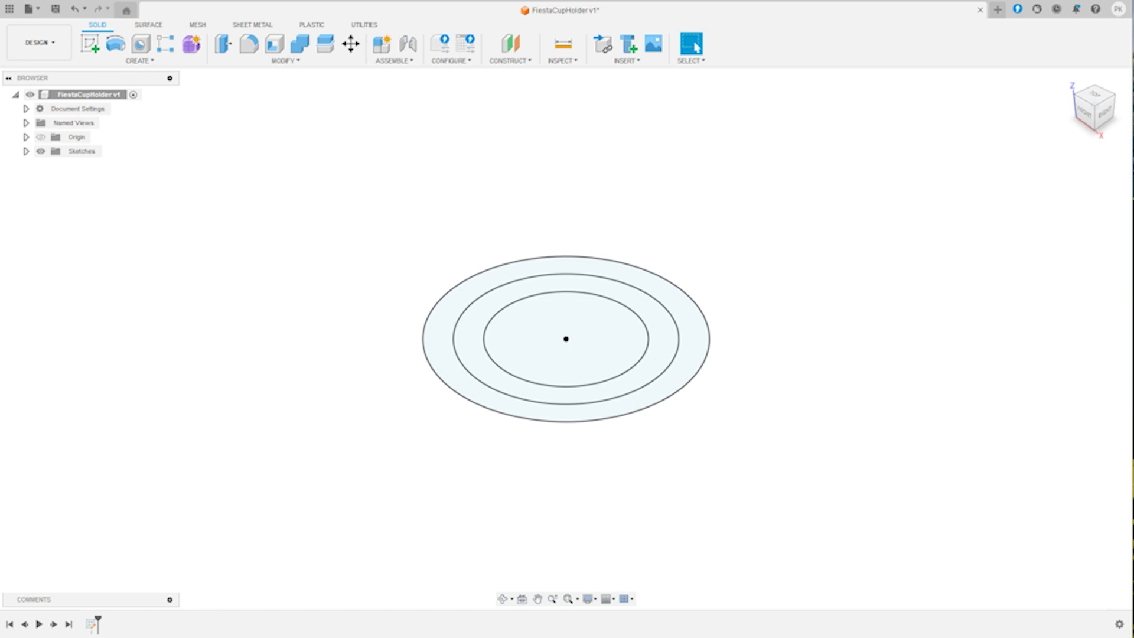
pyautogui.press('e')
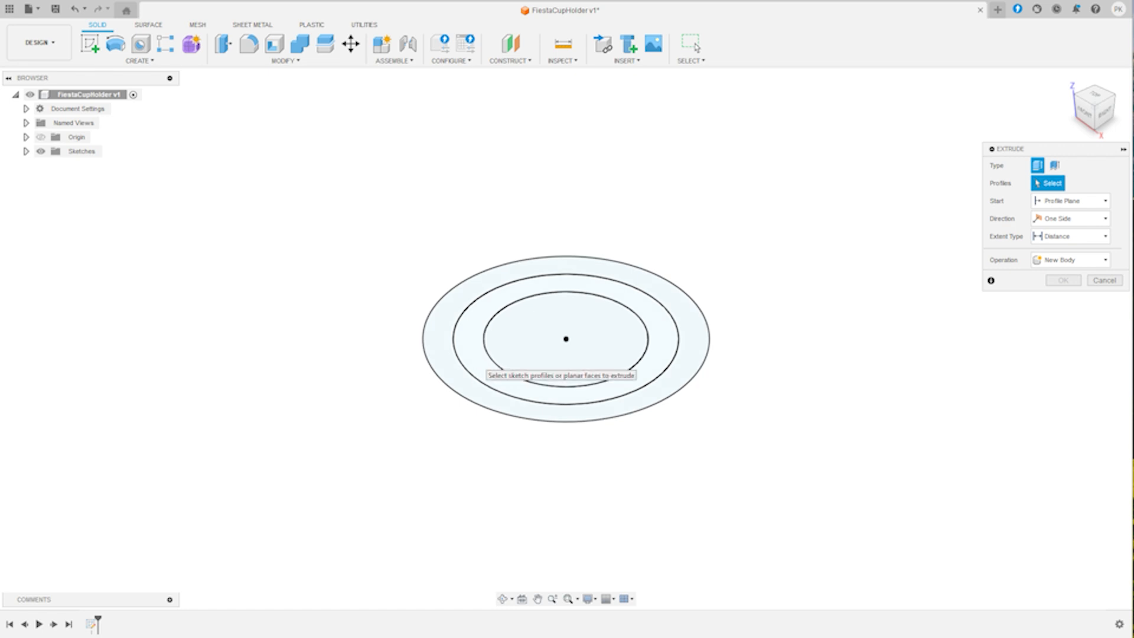
pyautogui.click(476, 361)
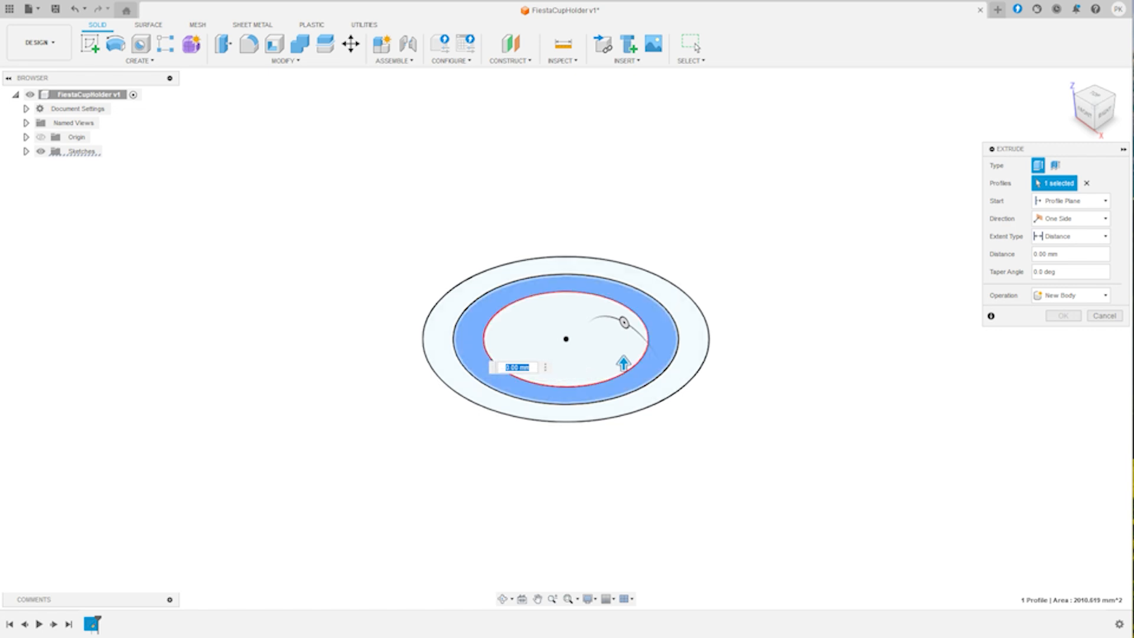
pyautogui.click(442, 365)
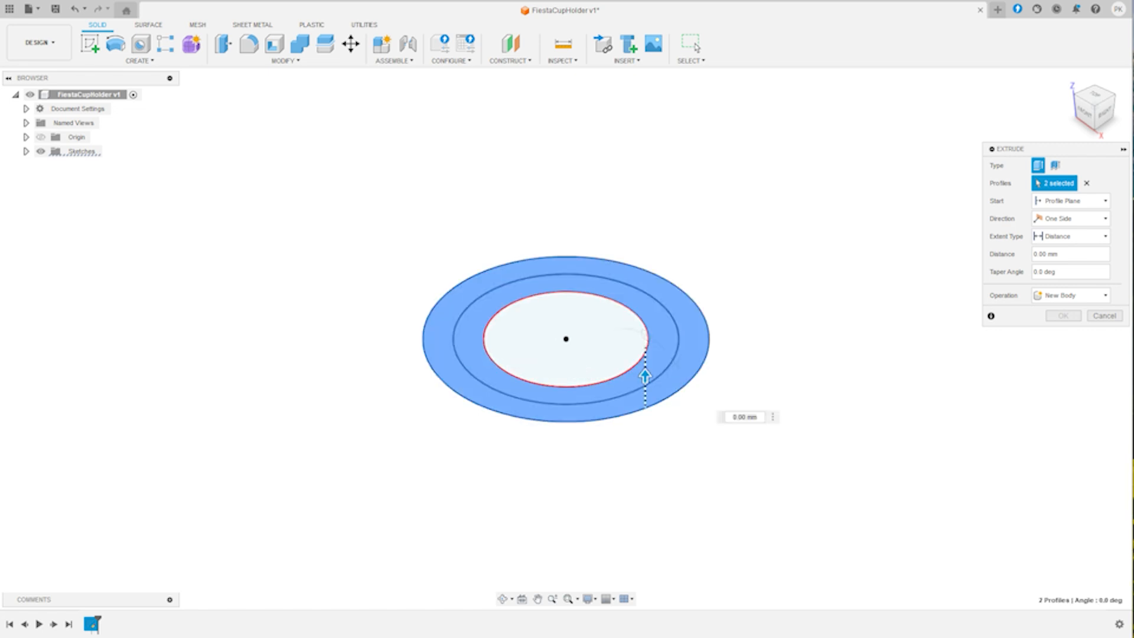
pyautogui.moveTo(645, 376); pyautogui.dragTo(646, 422)
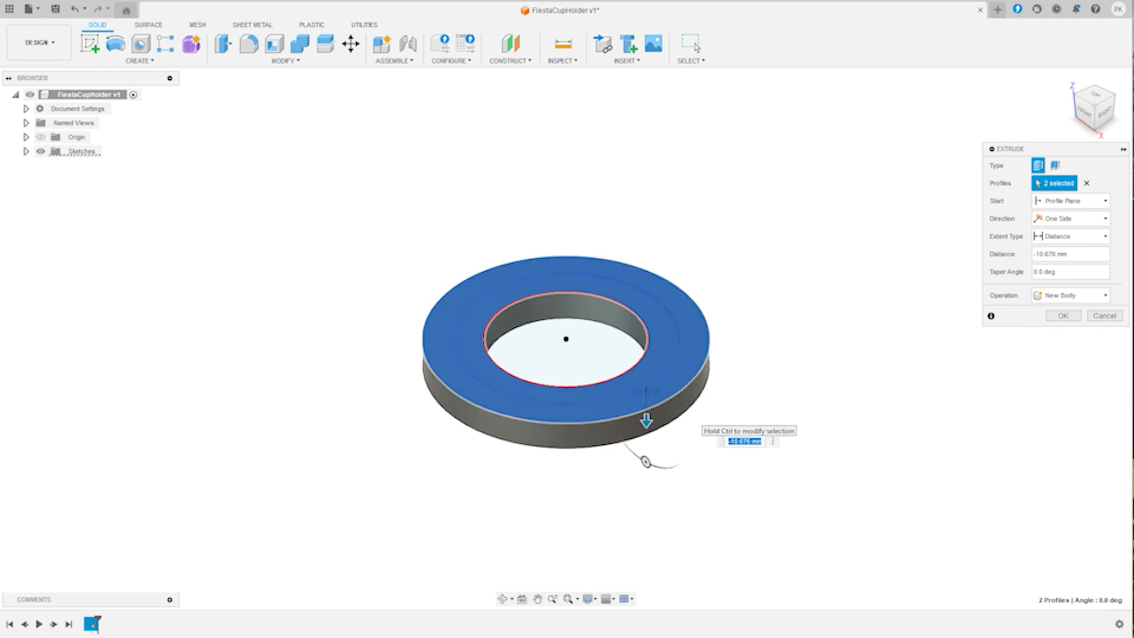
pyautogui.press('BackSpace')
pyautogui.write('-15')
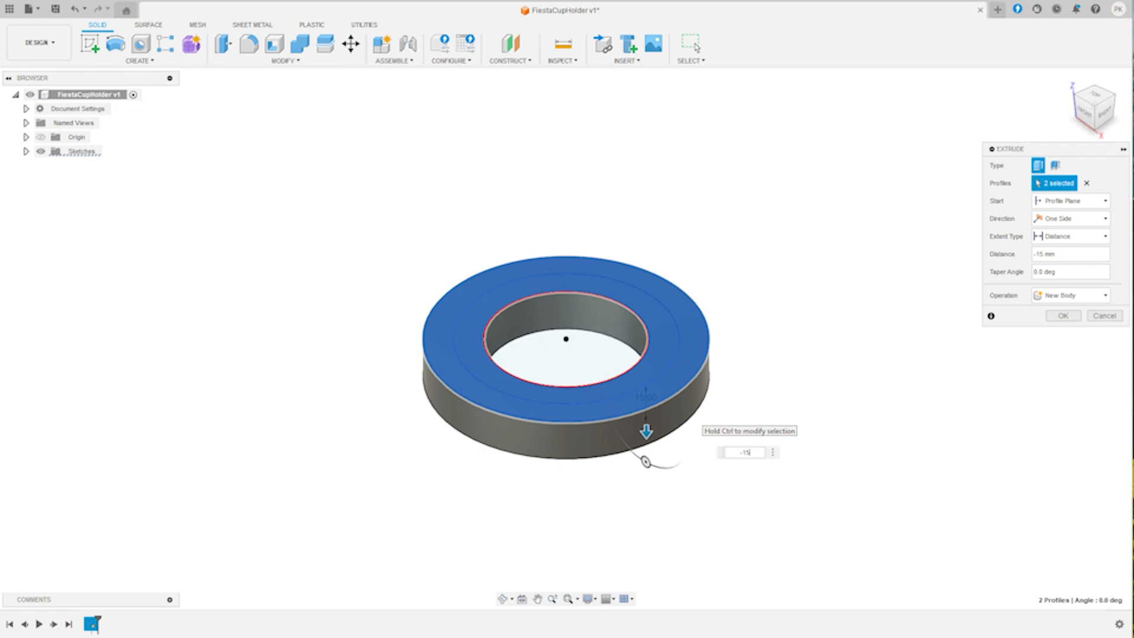
pyautogui.press('Return')
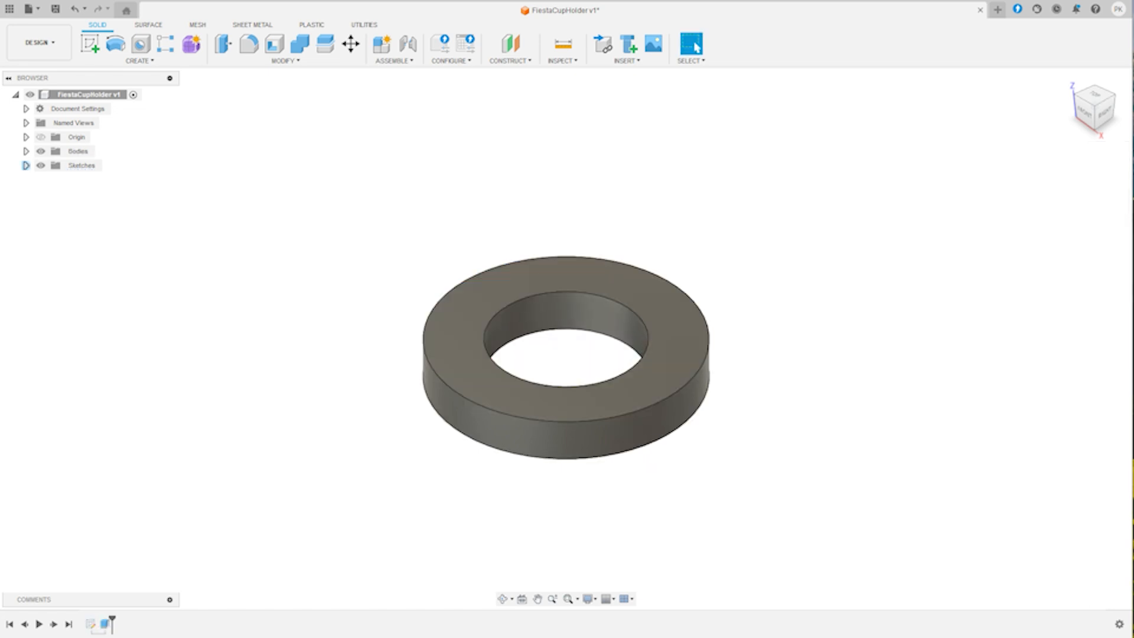
# - Make the first sketch with the concentric circles visible again
pyautogui.click(26, 166)
pyautogui.click(68, 179)
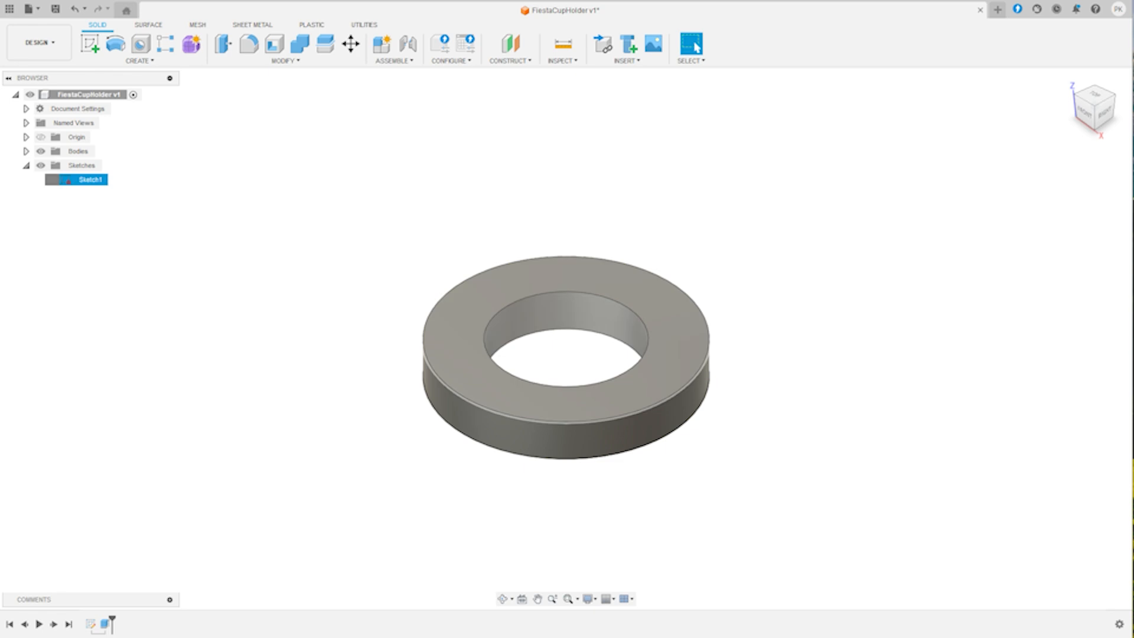
pyautogui.click(52, 179)
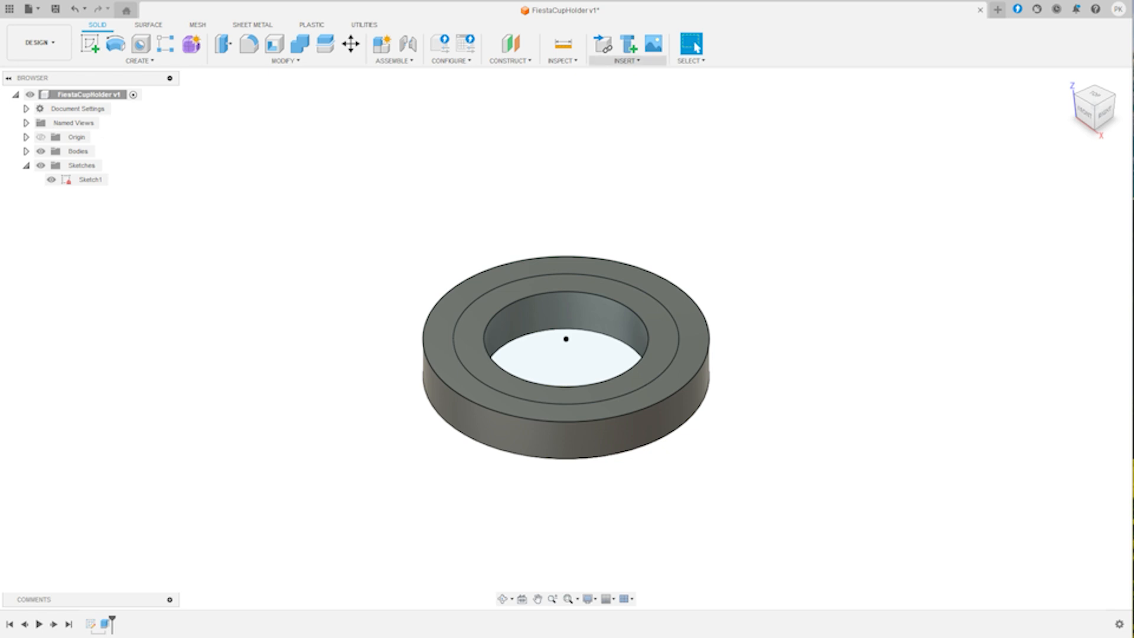
# - Create a construction plane offset from the XY plane by the Height parameter, above the ring
pyautogui.click(626, 61)
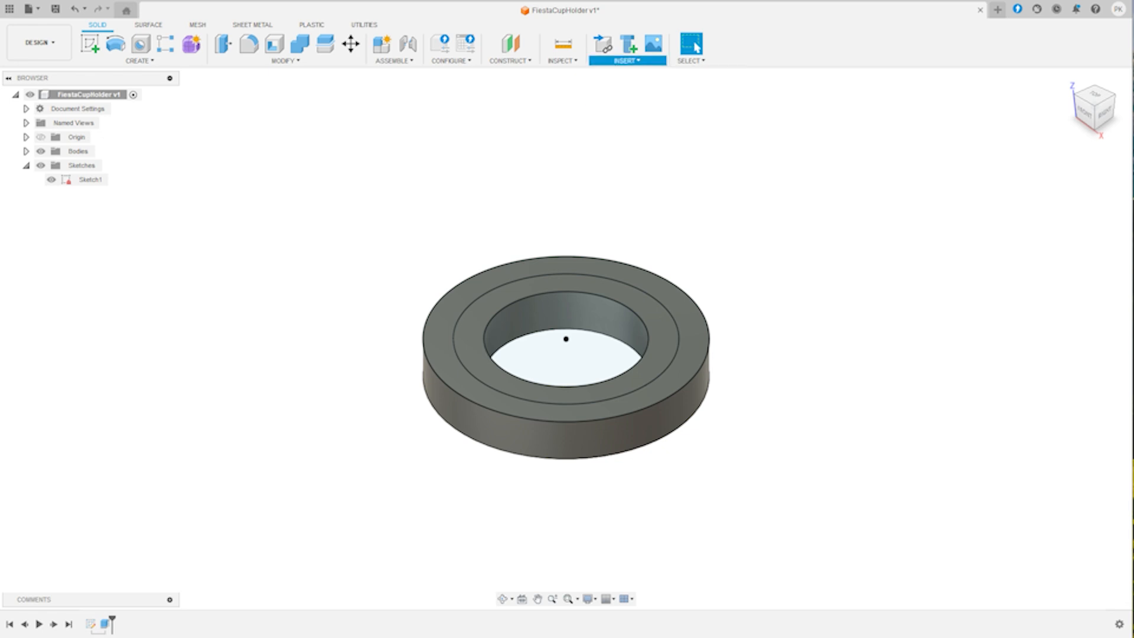
pyautogui.click(510, 61)
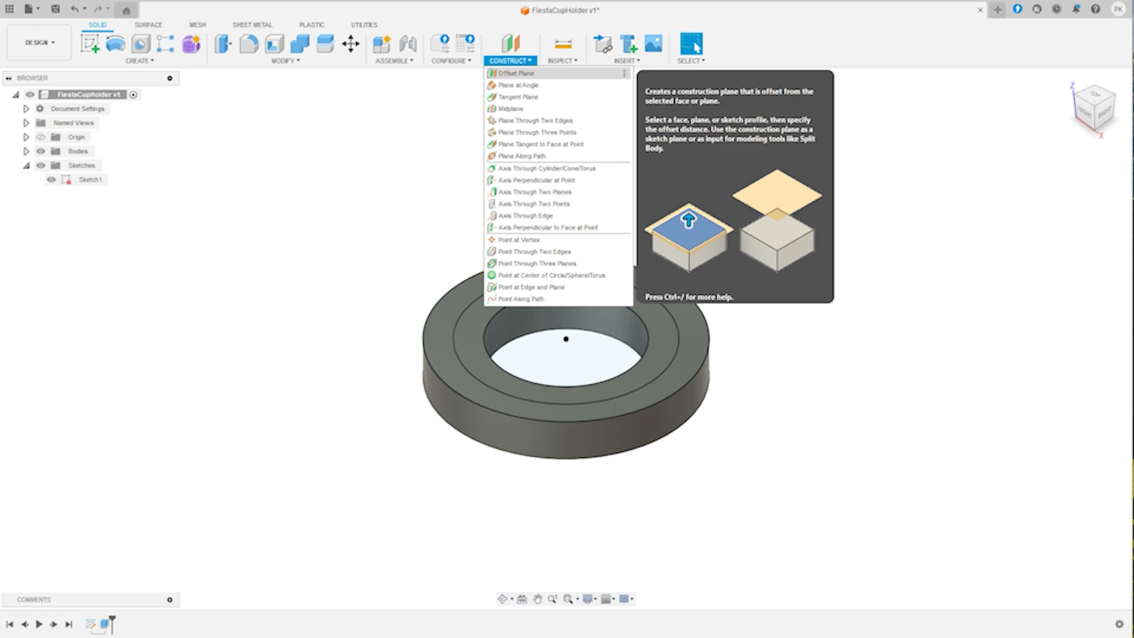
pyautogui.click(516, 73)
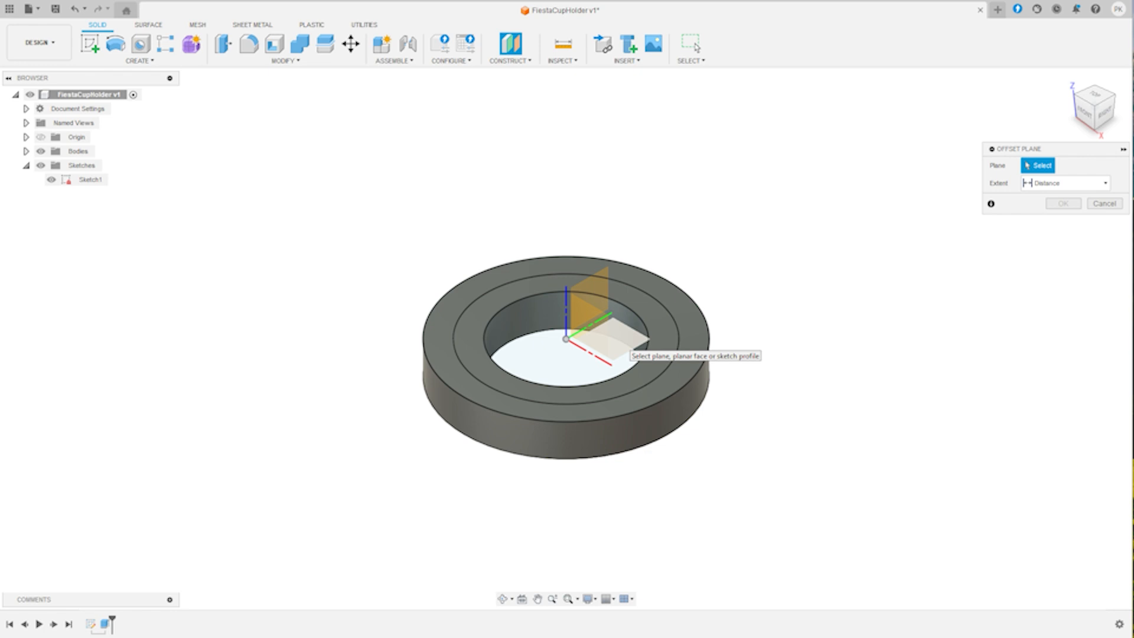
pyautogui.click(626, 347)
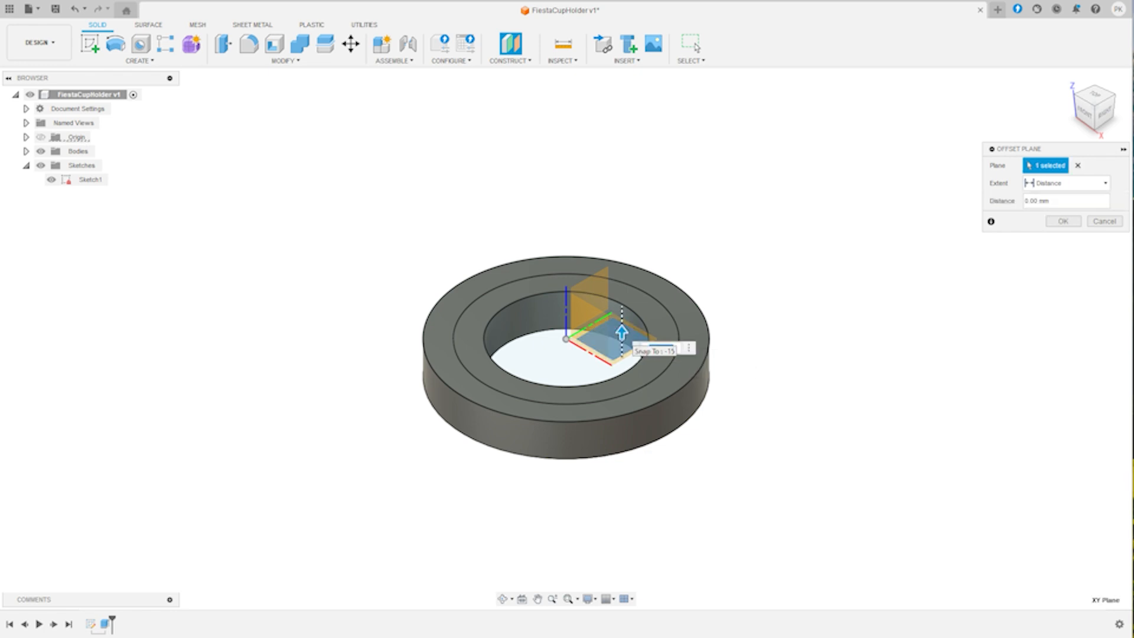
pyautogui.moveTo(622, 332); pyautogui.dragTo(621, 175)
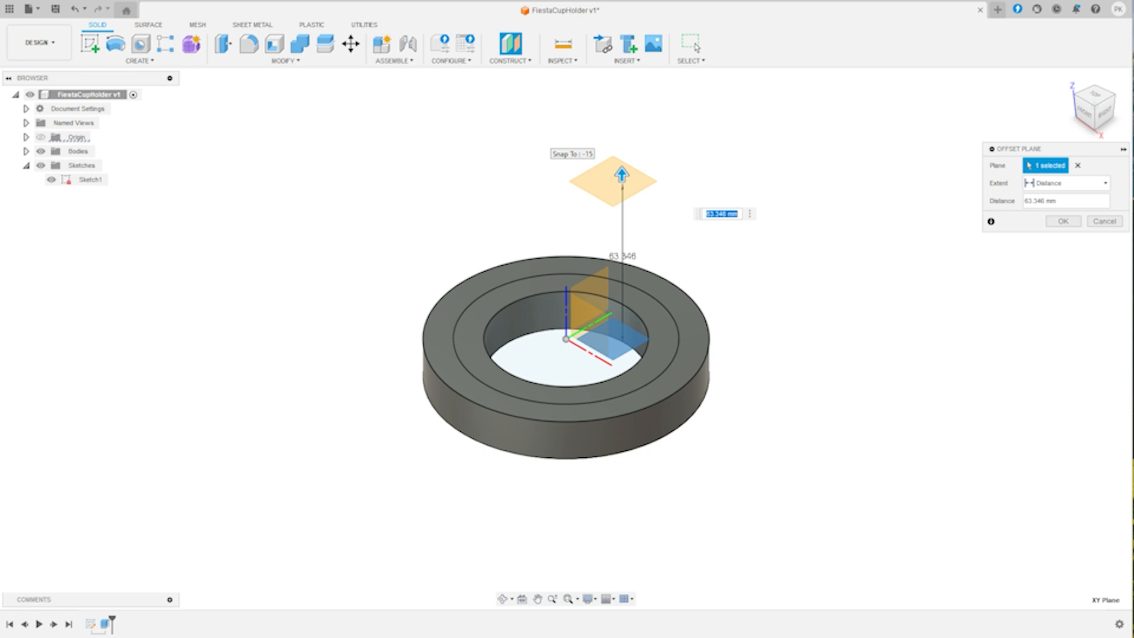
pyautogui.write('h')
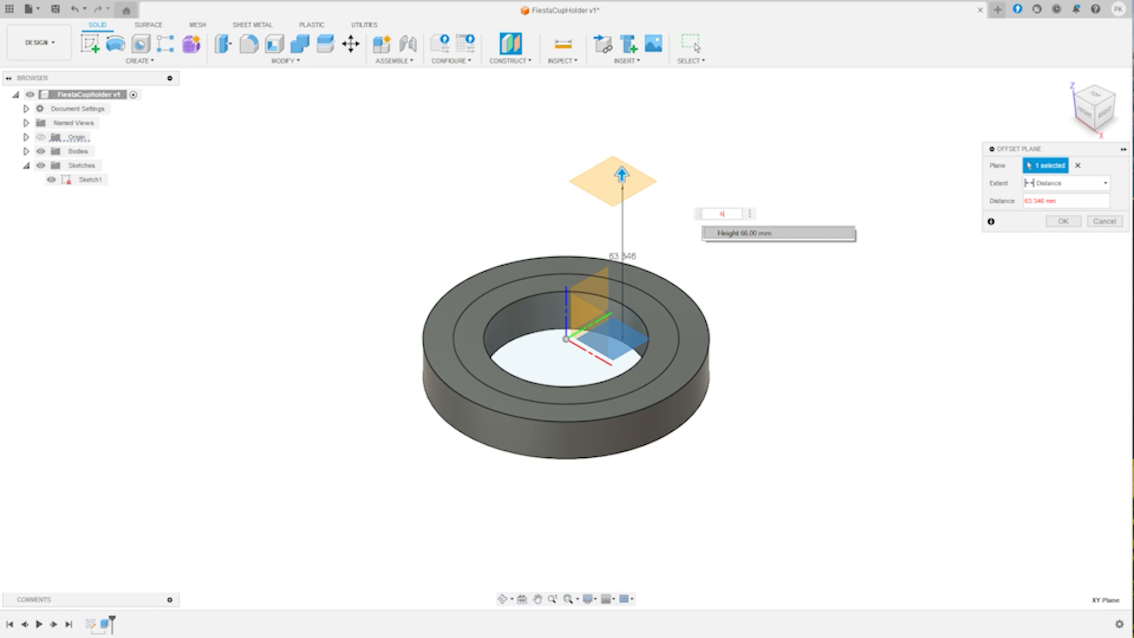
pyautogui.write('e')
pyautogui.click(734, 234)
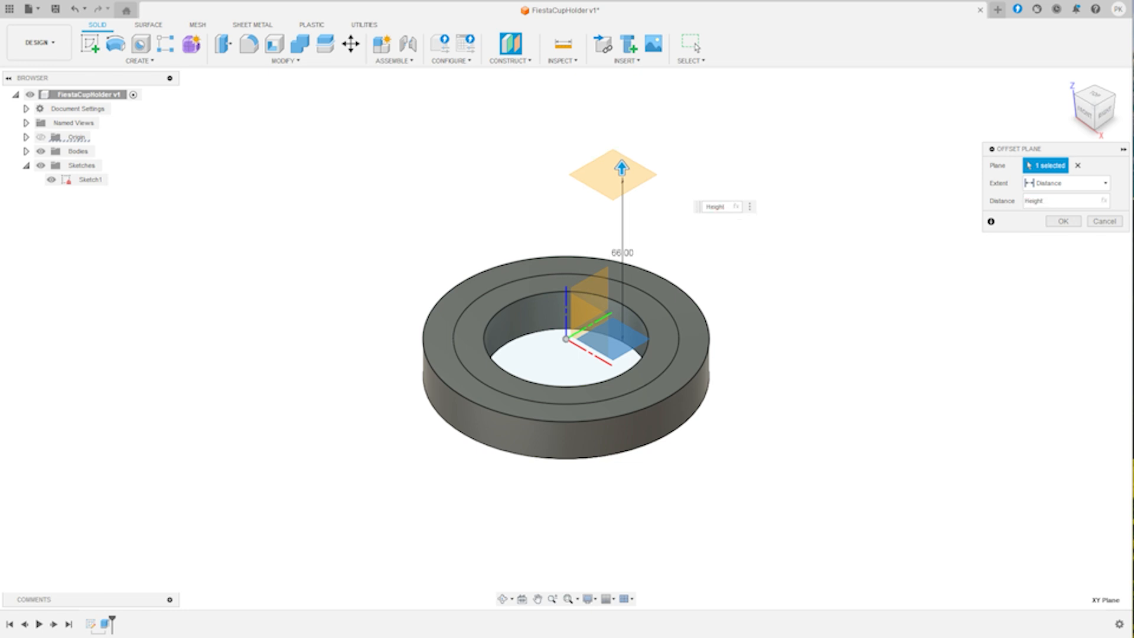
pyautogui.press('Return')
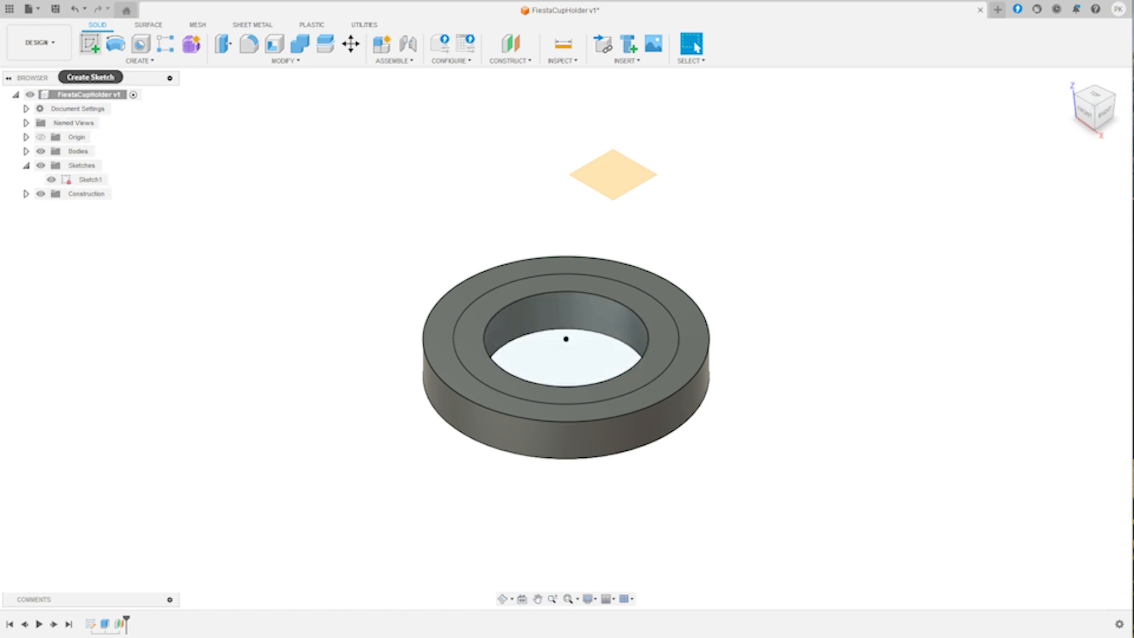
# - Start a sketch on the offset plane and draw a circle centred on the origin with diameter RedBullCan
pyautogui.click(90, 43)
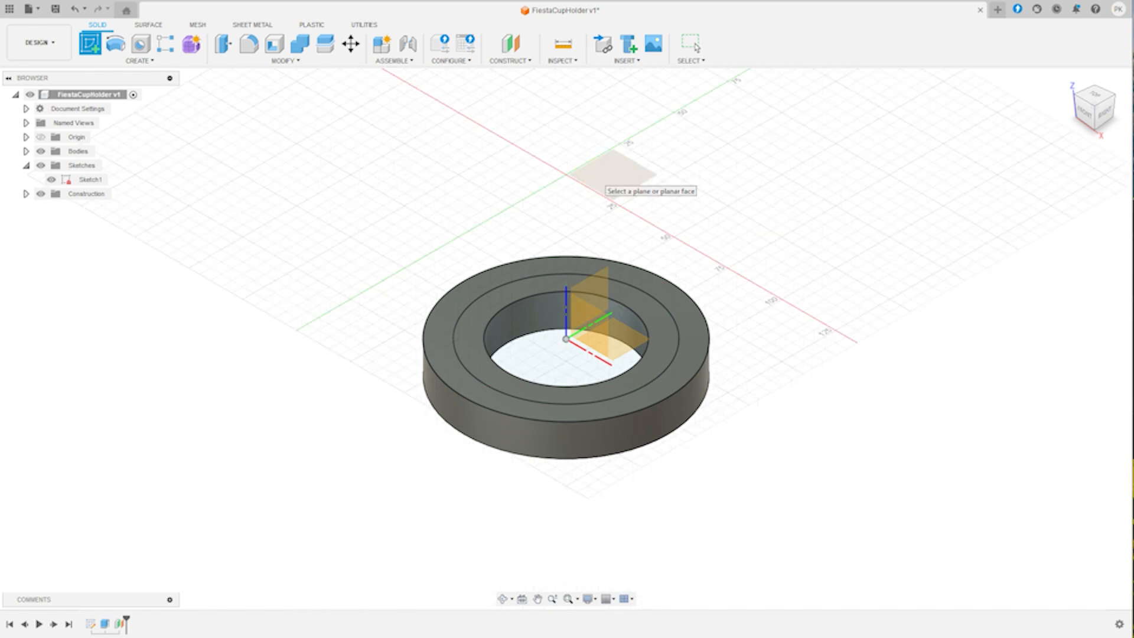
pyautogui.click(596, 177)
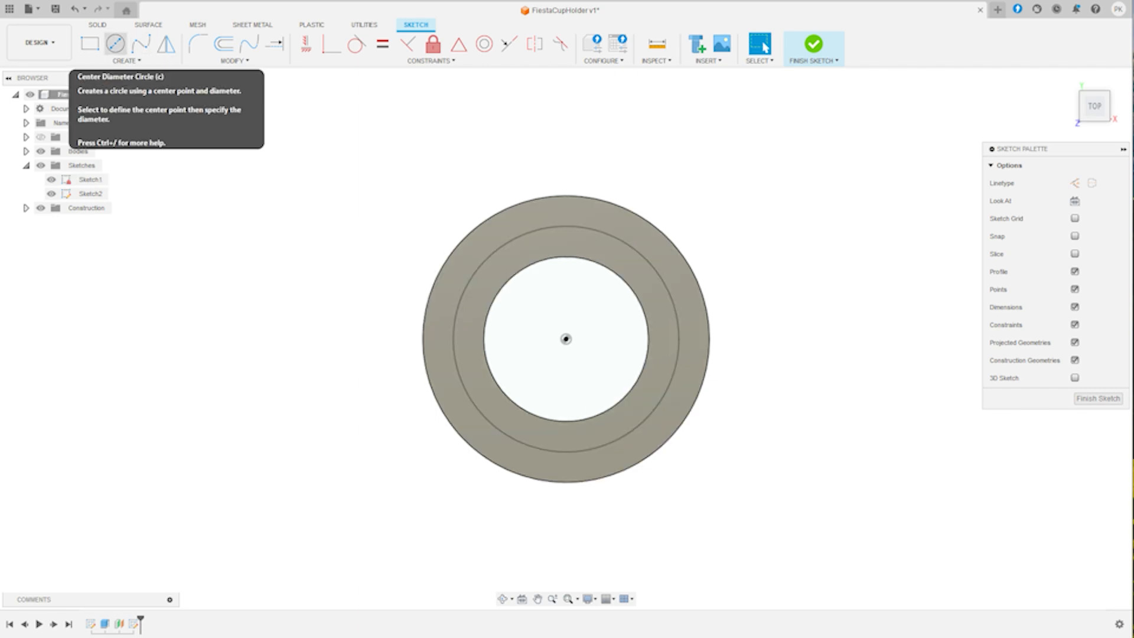
pyautogui.click(115, 43)
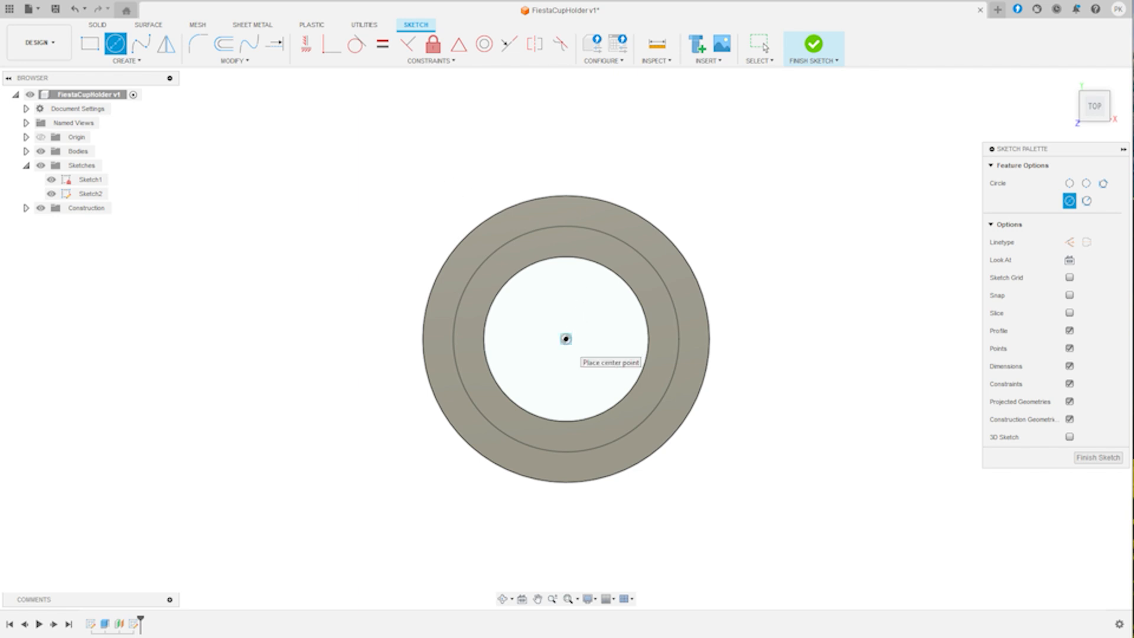
pyautogui.click(566, 338)
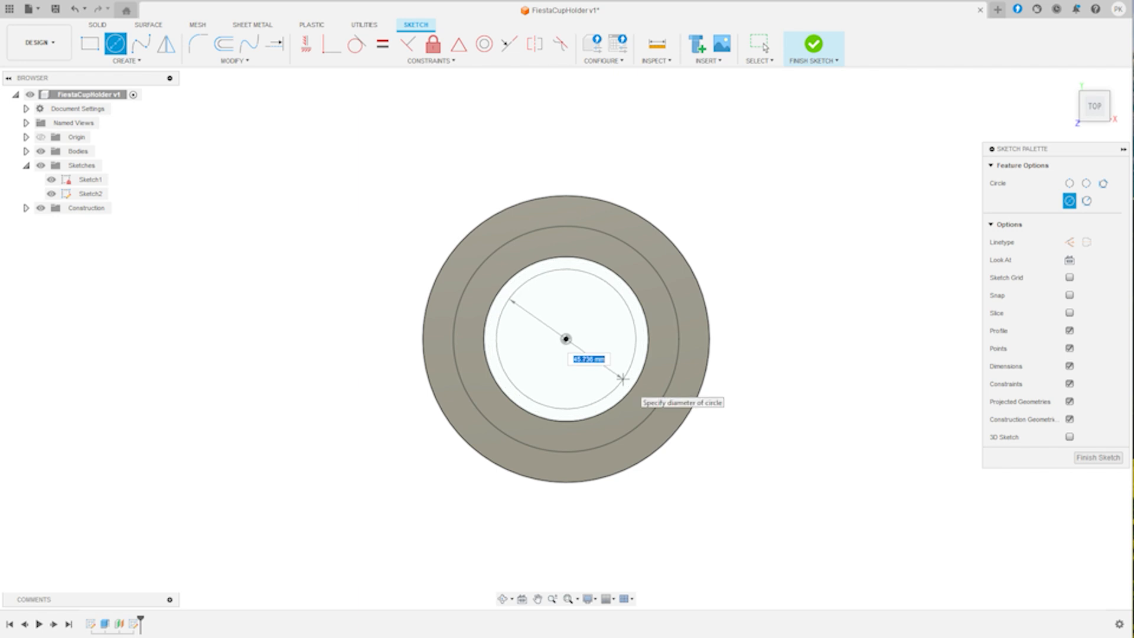
pyautogui.write('re')
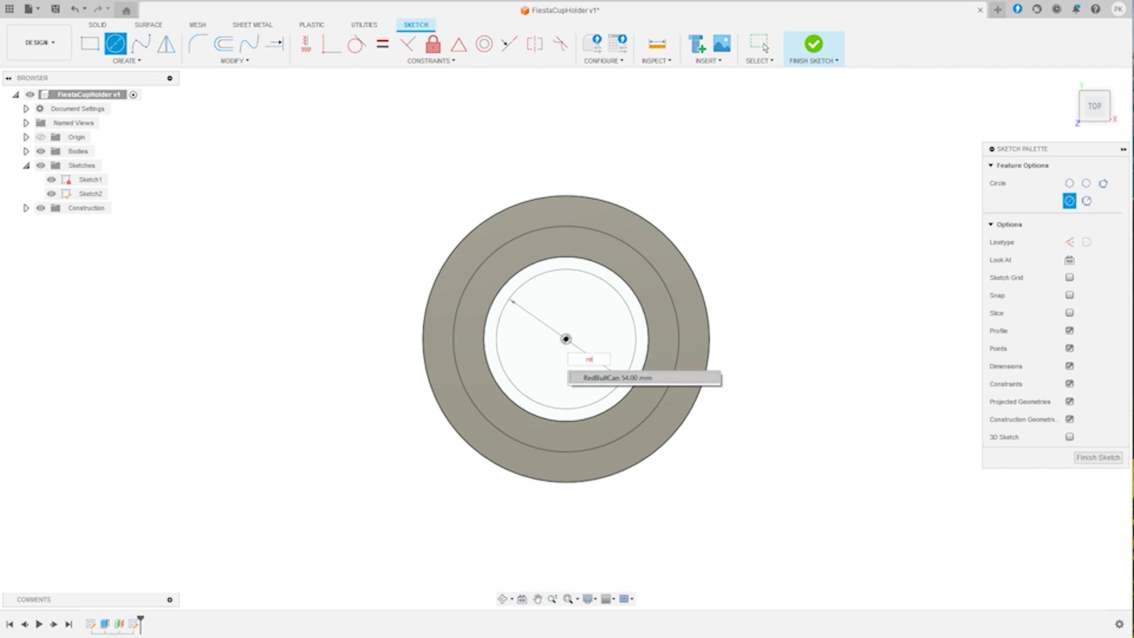
pyautogui.press('Return')
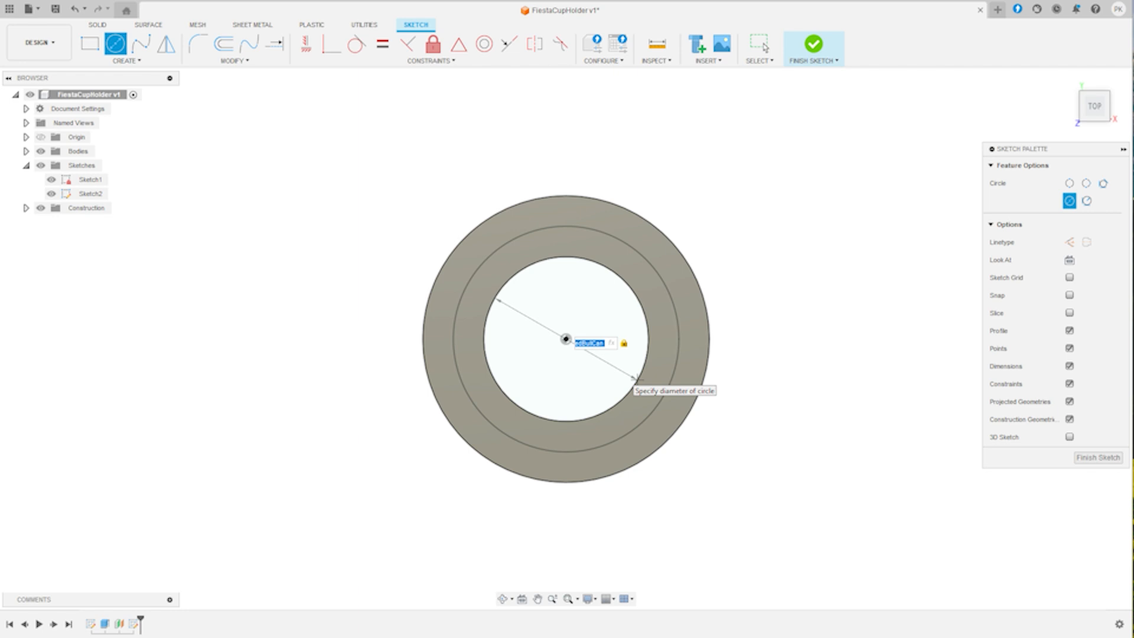
pyautogui.press('Return')
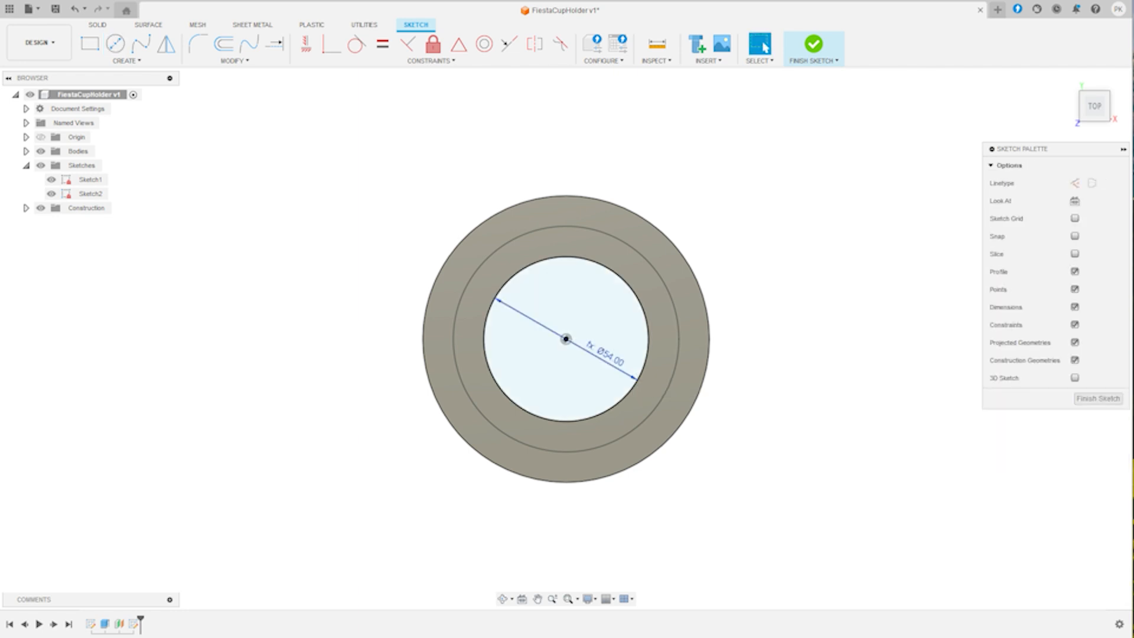
# - Draw a second circle centred on the origin with diameter BottomSurfaceDia and finish the sketch
pyautogui.press('c')
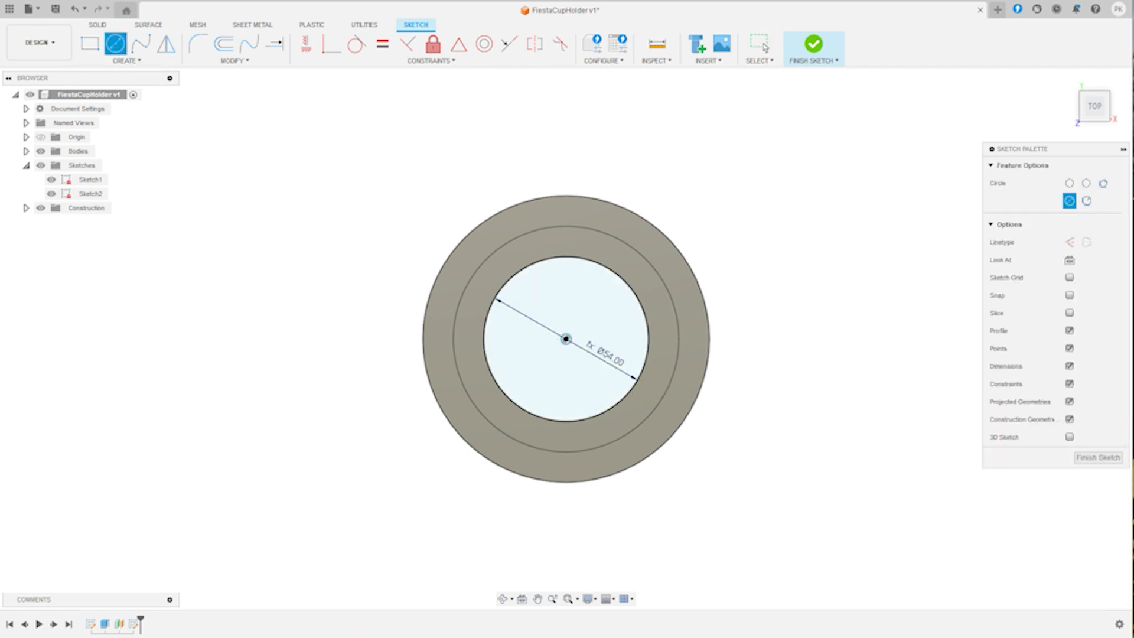
pyautogui.click(566, 339)
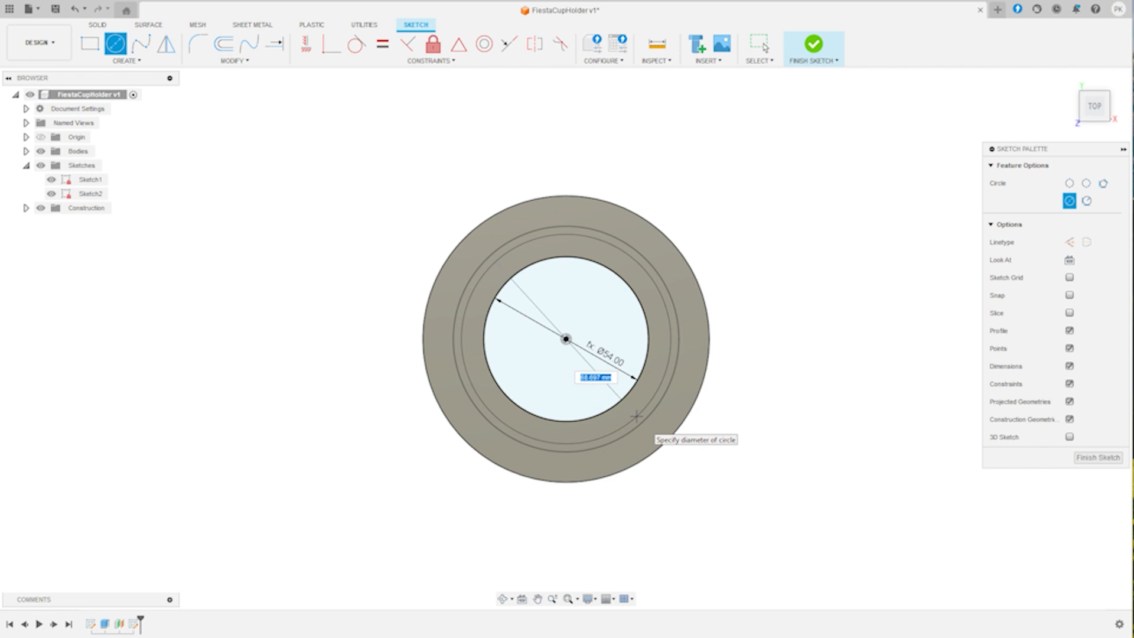
pyautogui.write('bo')
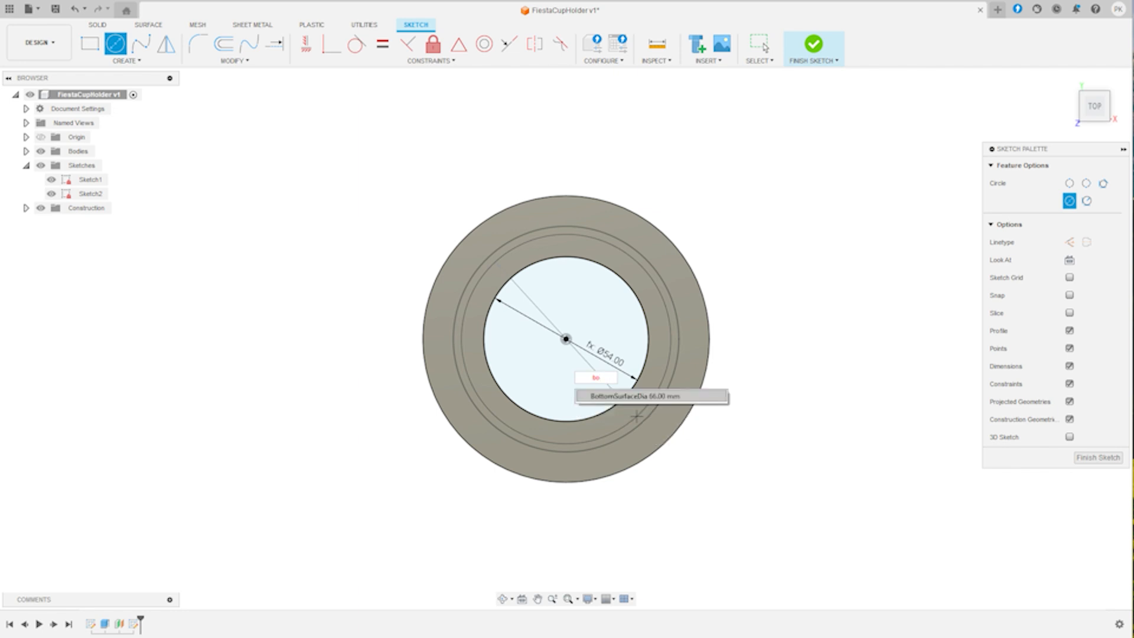
pyautogui.press('Tab')
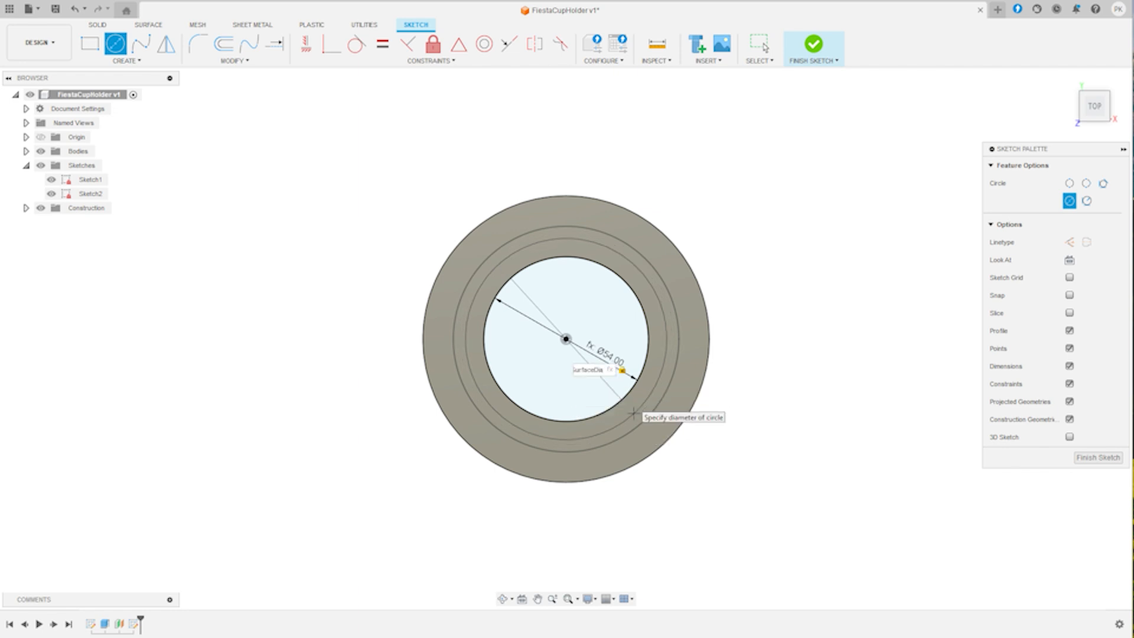
pyautogui.press('Return')
pyautogui.press('Escape')
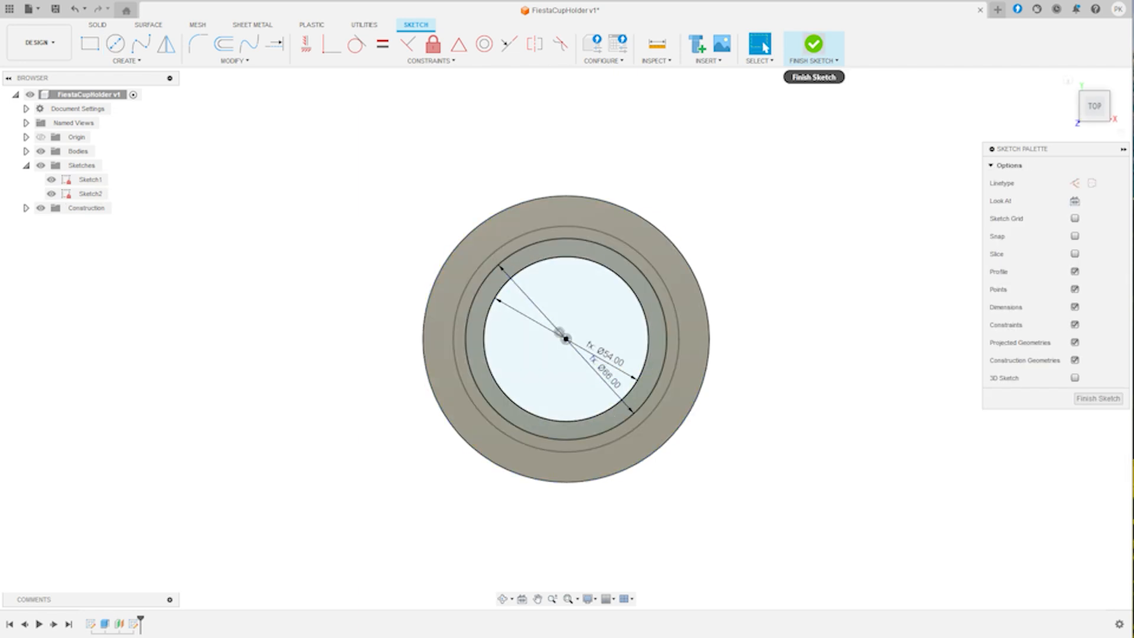
pyautogui.click(813, 46)
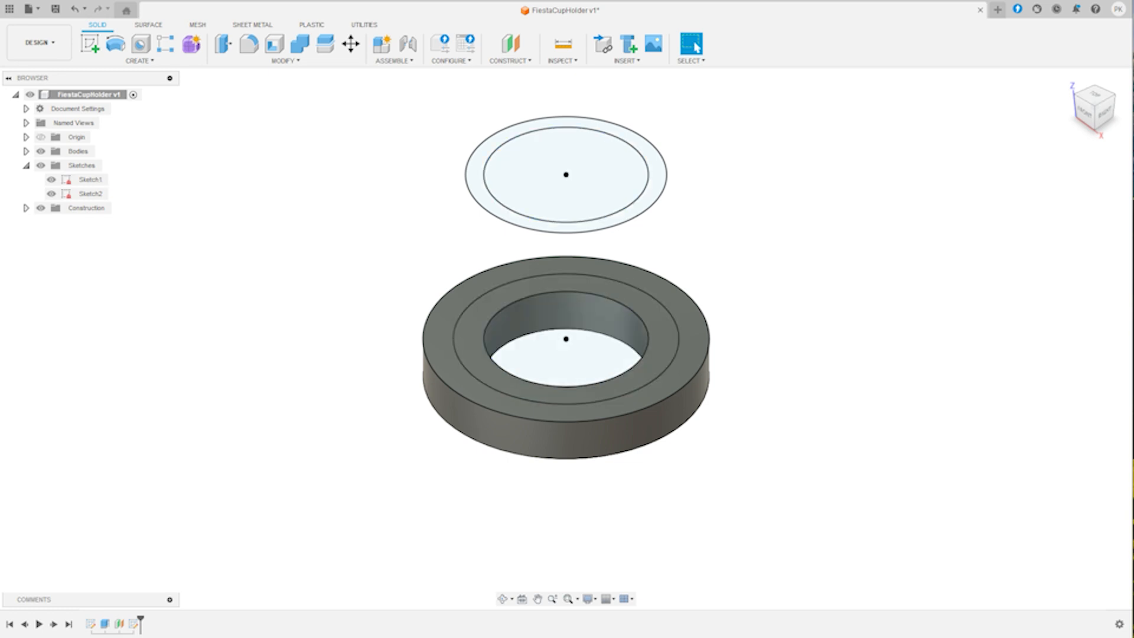
# - Loft the flange sketch's inner ring profile to the ring profile on the offset plane, joining the sleeve to the flange
pyautogui.click(284, 60)
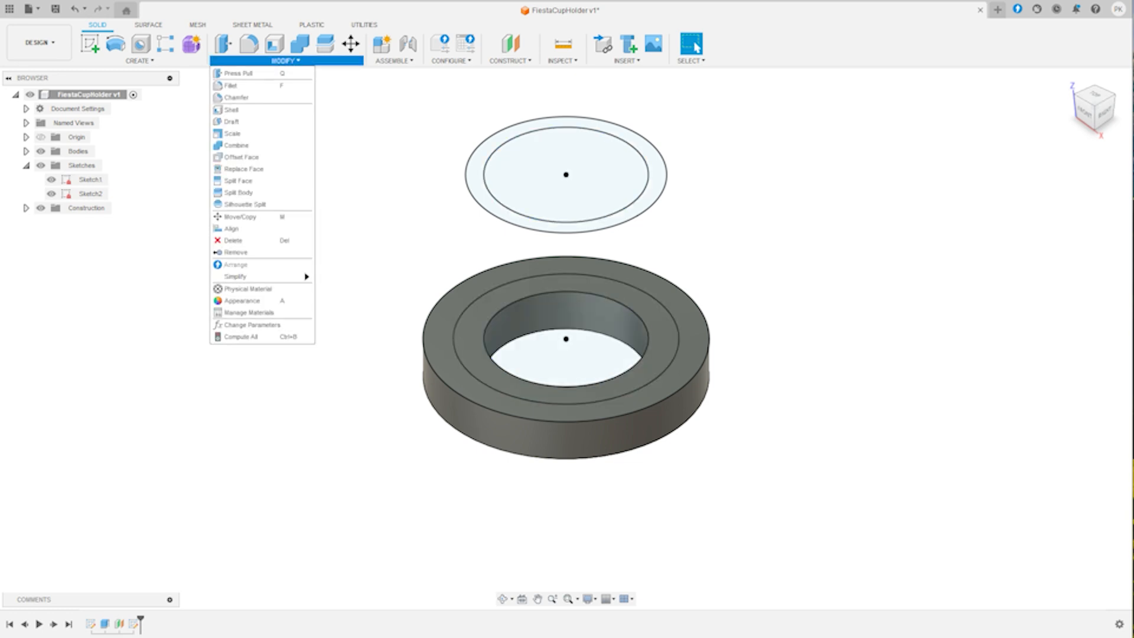
pyautogui.moveTo(140, 61)
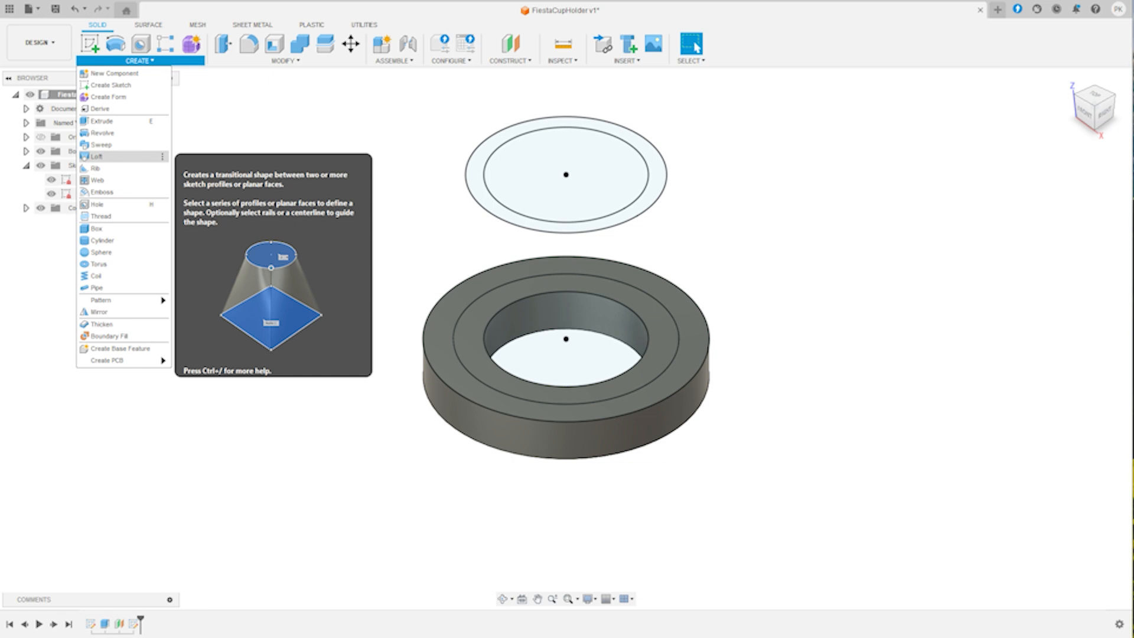
pyautogui.click(98, 156)
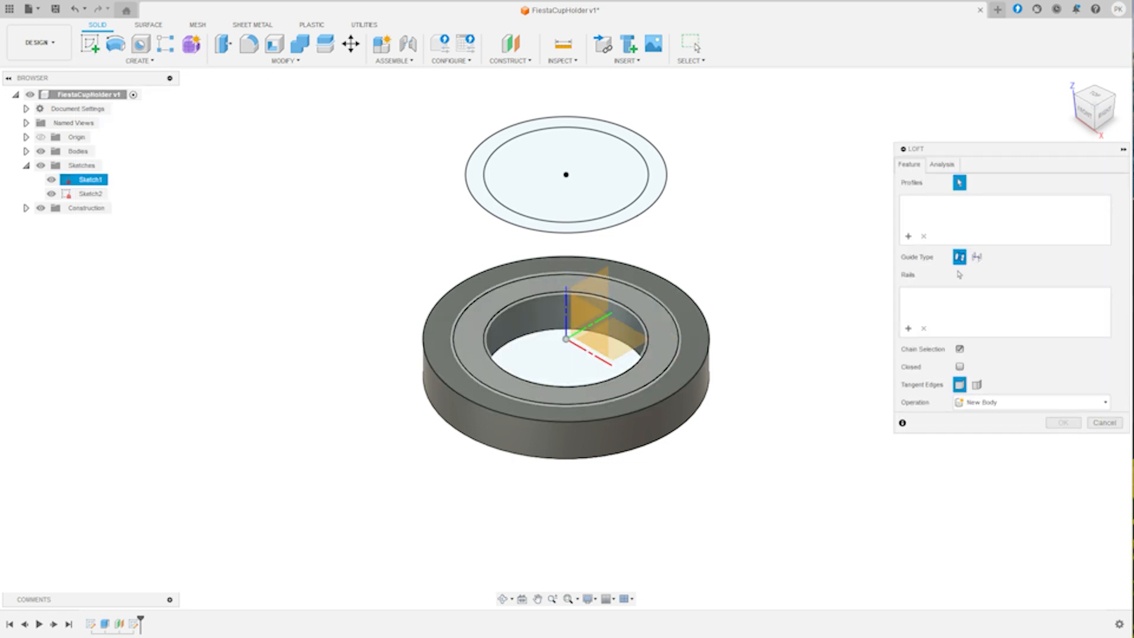
pyautogui.click(477, 360)
pyautogui.click(484, 198)
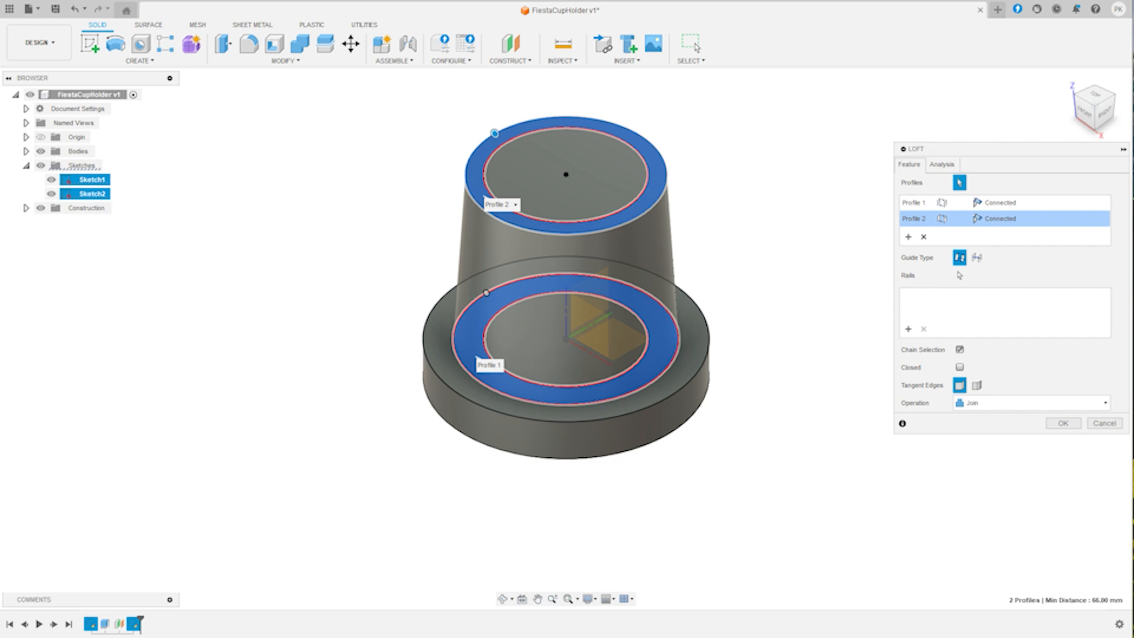
pyautogui.click(503, 599)
pyautogui.moveTo(567, 295); pyautogui.dragTo(455, 328)
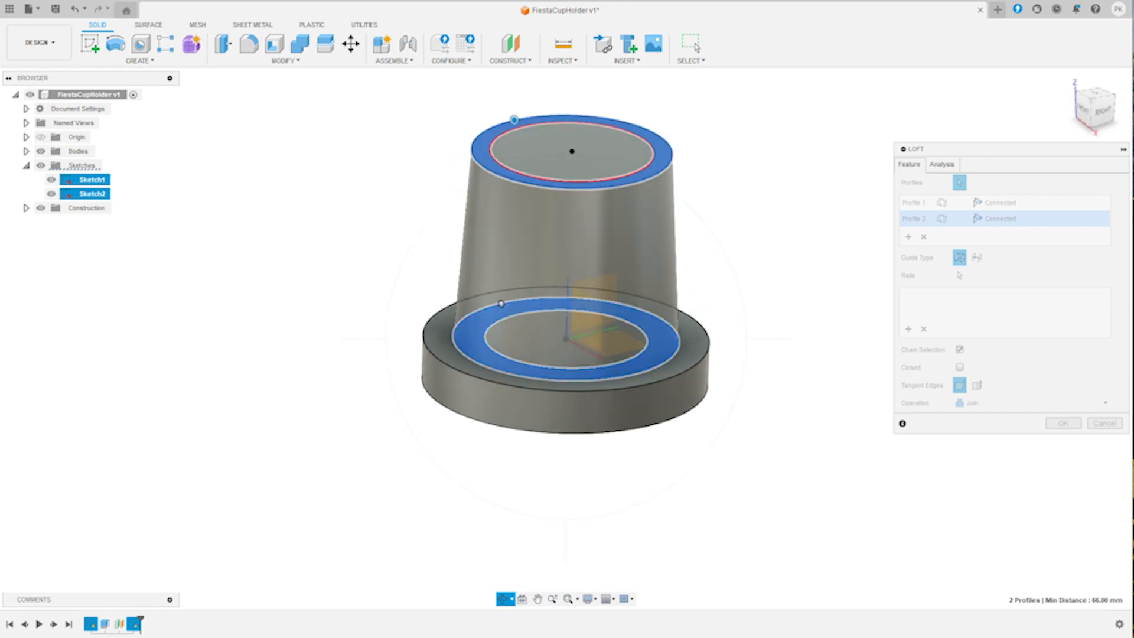
pyautogui.press('Escape')
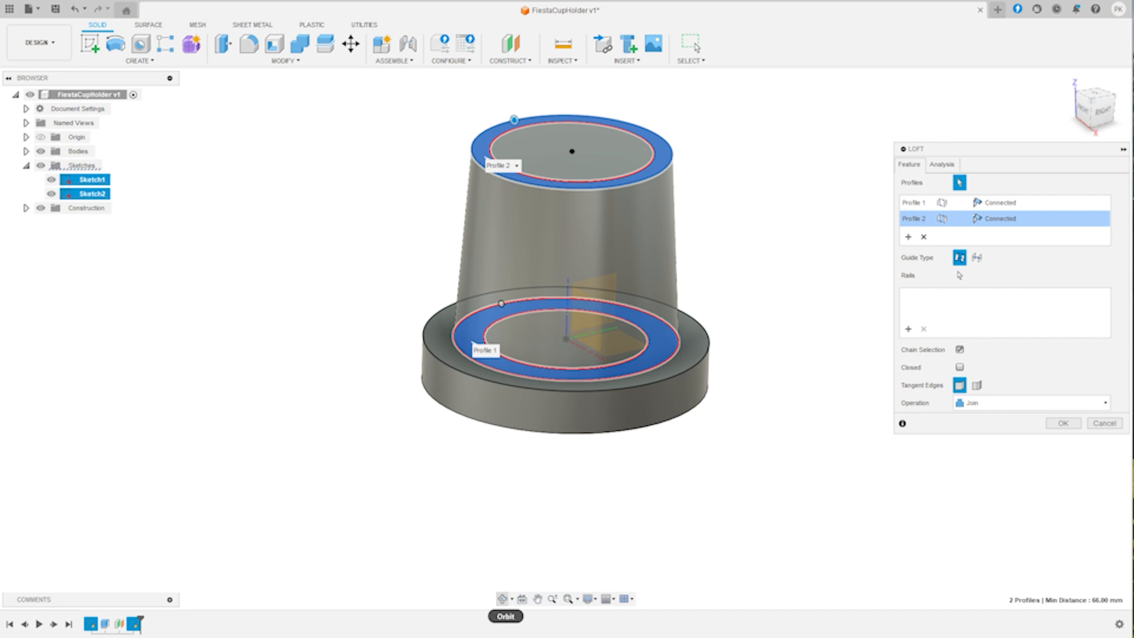
pyautogui.click(502, 598)
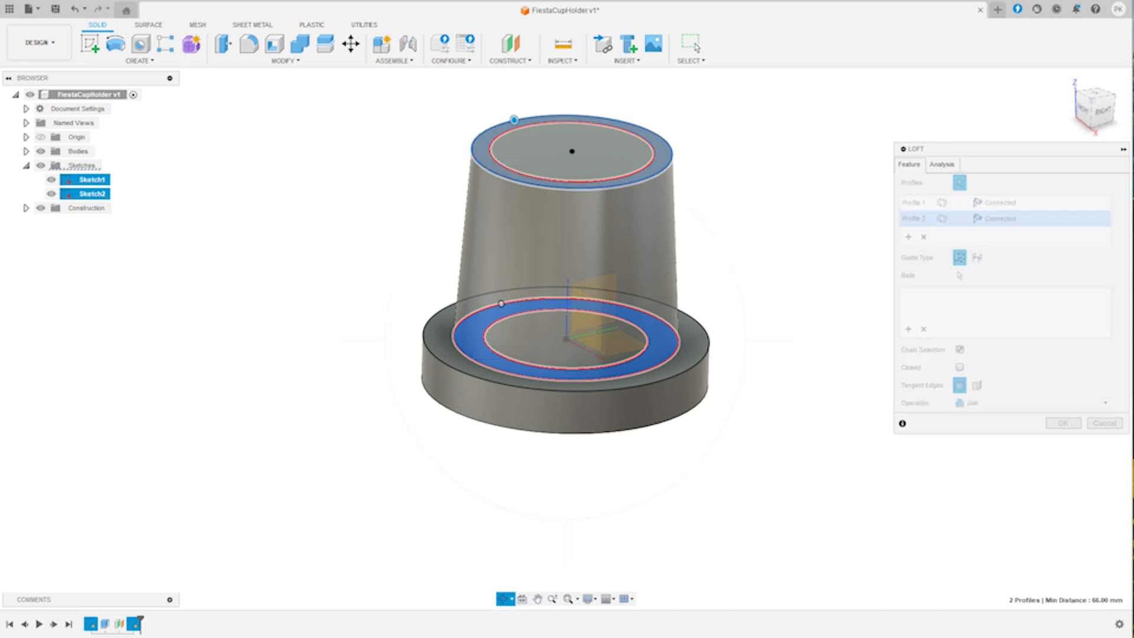
pyautogui.moveTo(555, 354); pyautogui.dragTo(600, 336)
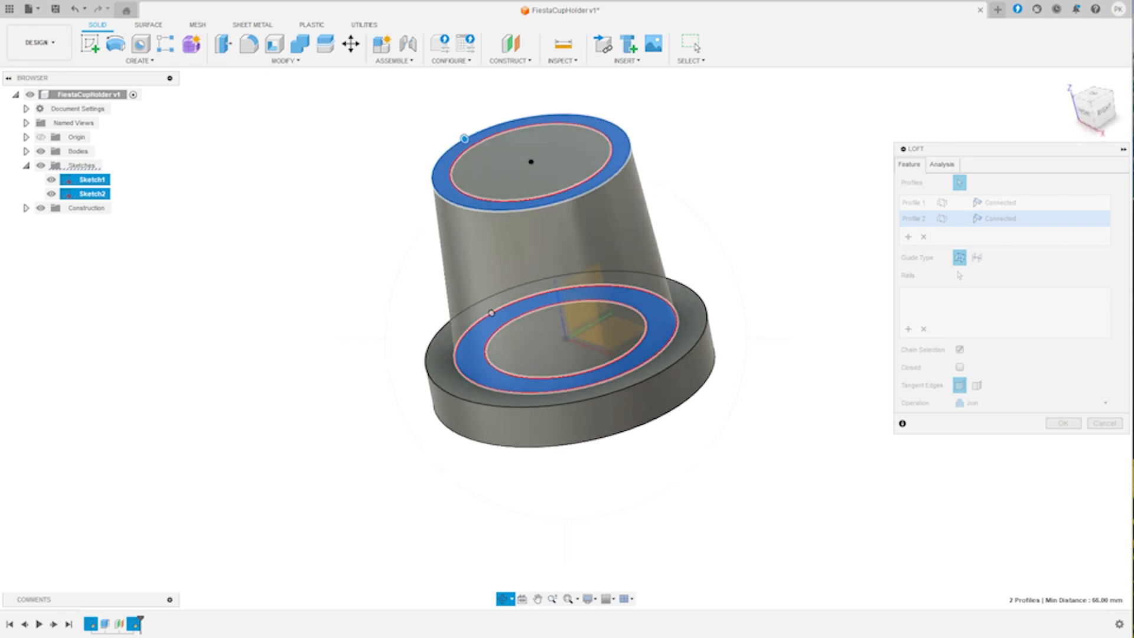
pyautogui.press('Escape')
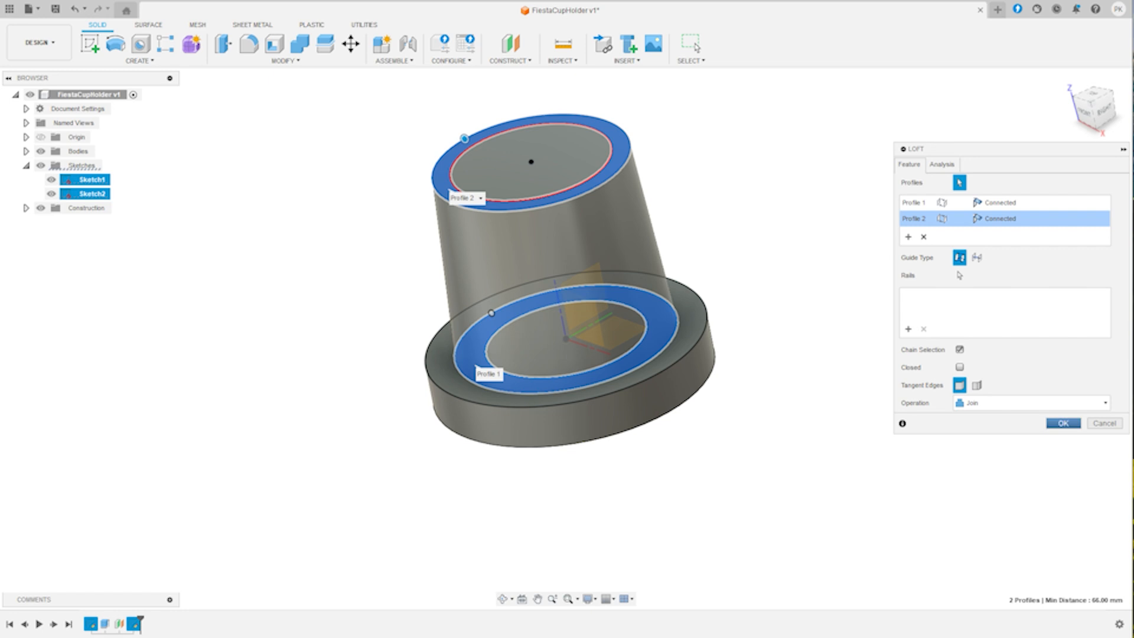
pyautogui.press('Return')
# - Edit the loft, removing its upper profile and reselecting the ring between the two circles on the offset plane
pyautogui.click(503, 598)
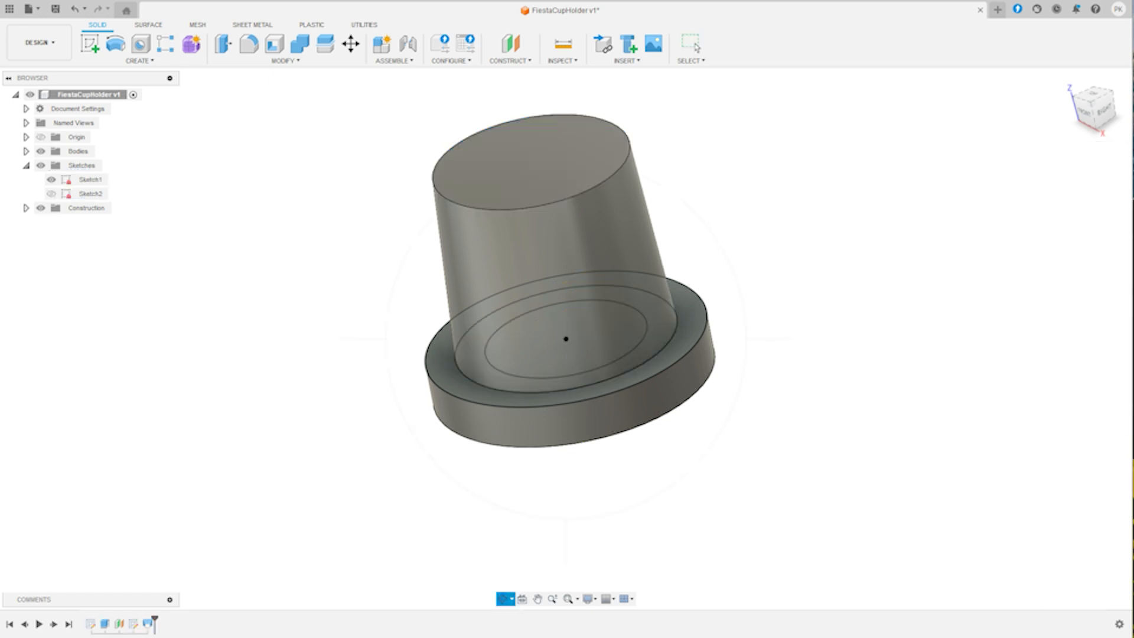
pyautogui.moveTo(508, 555); pyautogui.dragTo(472, 543)
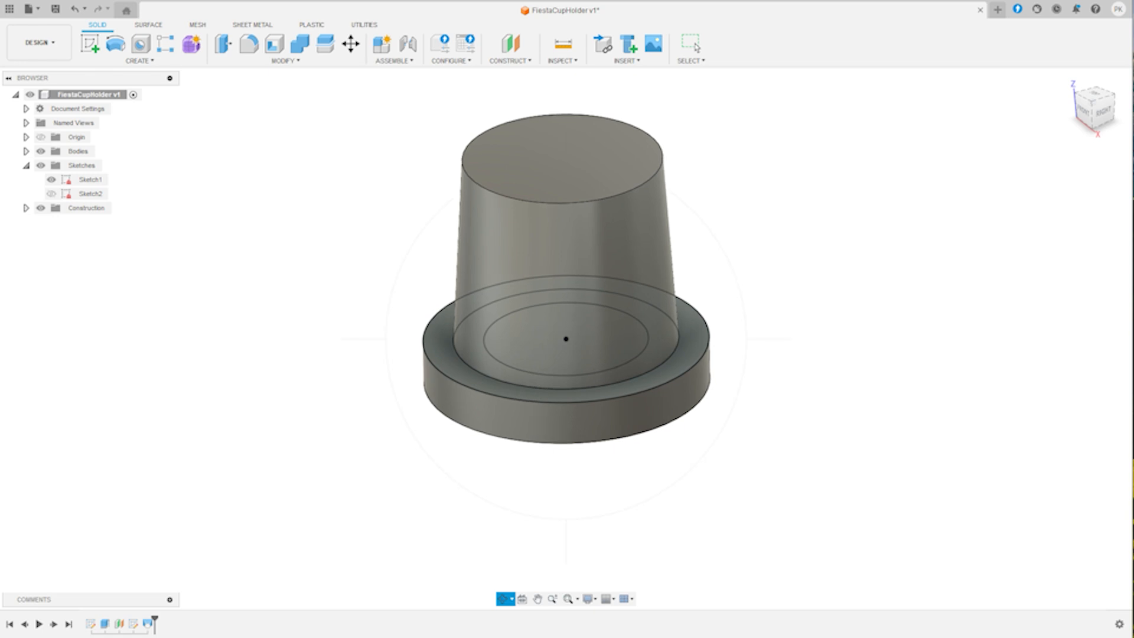
pyautogui.press('Escape')
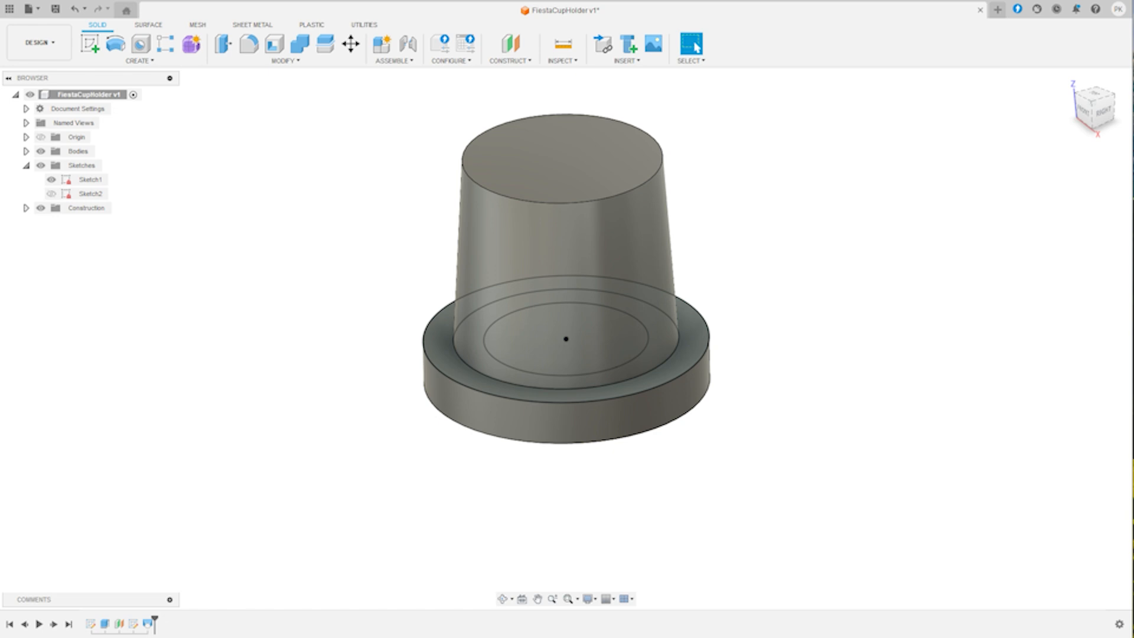
pyautogui.doubleClick(148, 623)
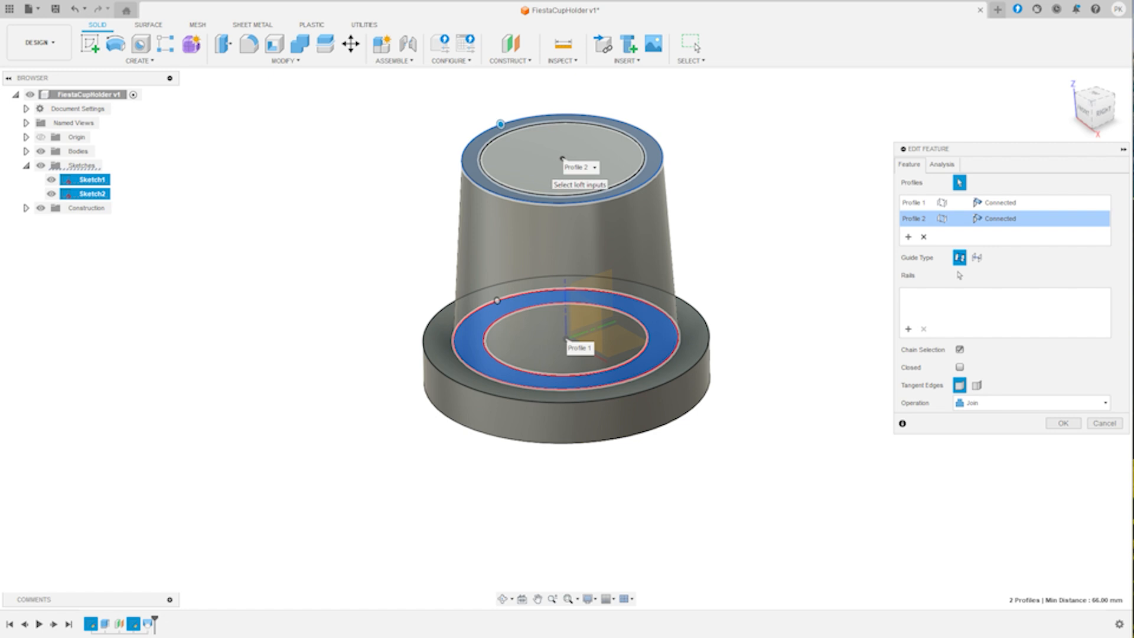
pyautogui.click(562, 159)
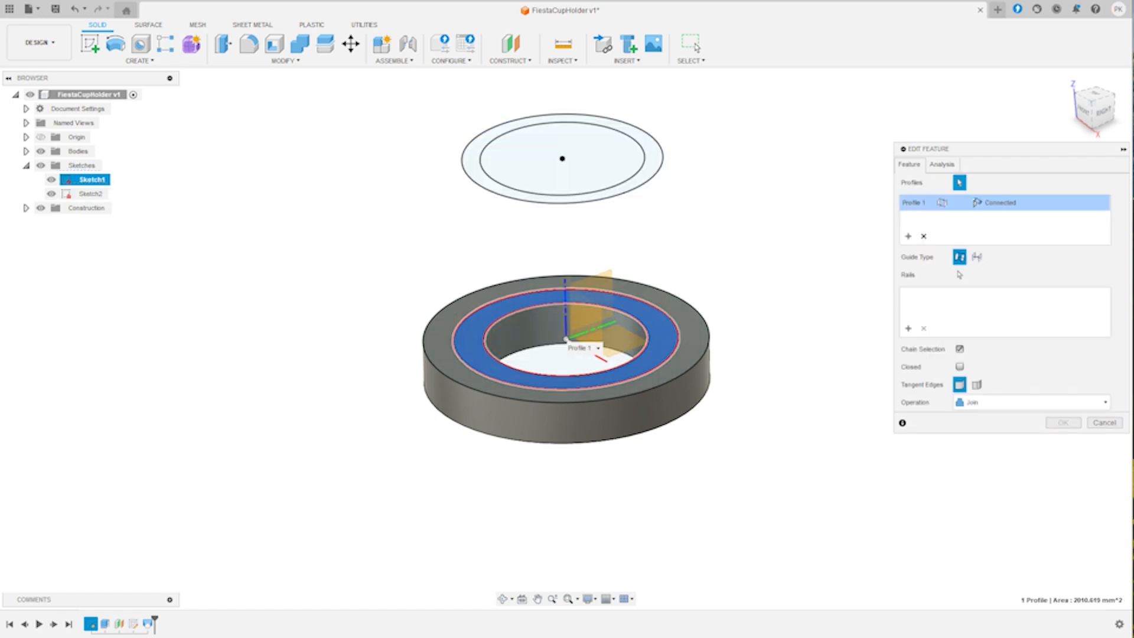
pyautogui.click(490, 188)
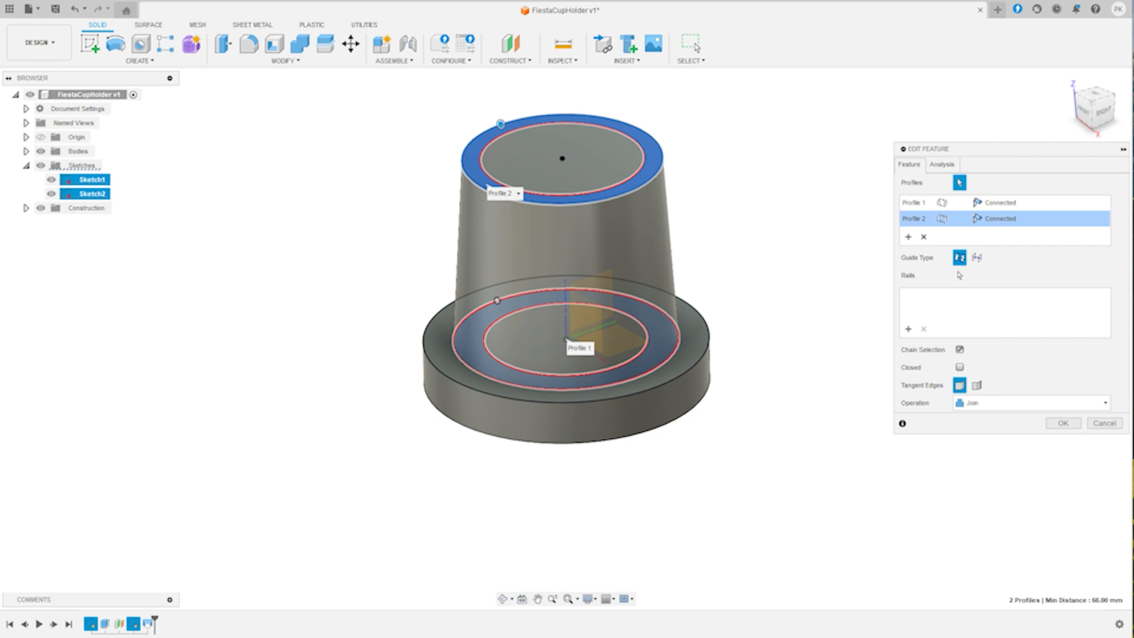
pyautogui.click(502, 598)
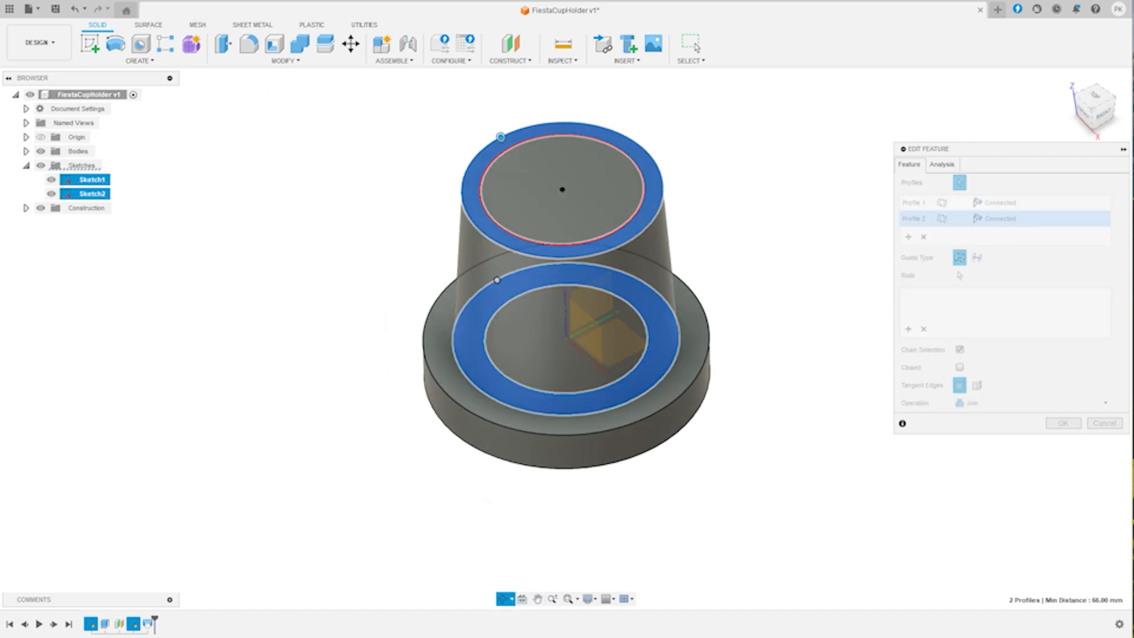
pyautogui.keyDown('shift'); pyautogui.moveTo(555, 319); pyautogui.dragTo(582, 330, button='middle'); pyautogui.keyUp('shift')
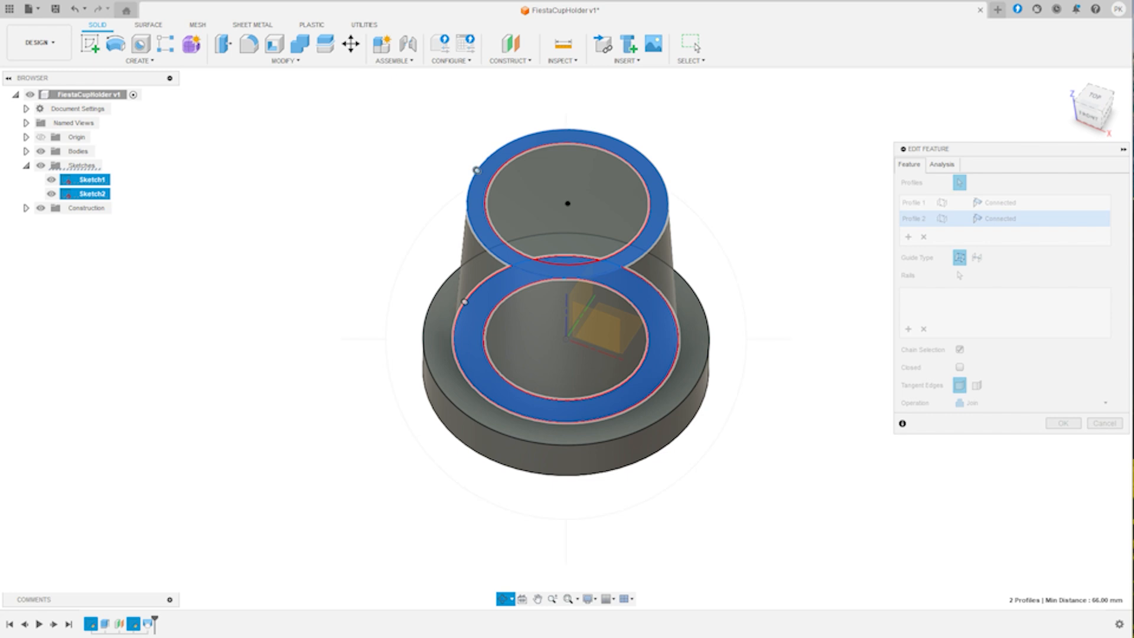
pyautogui.click(1063, 422)
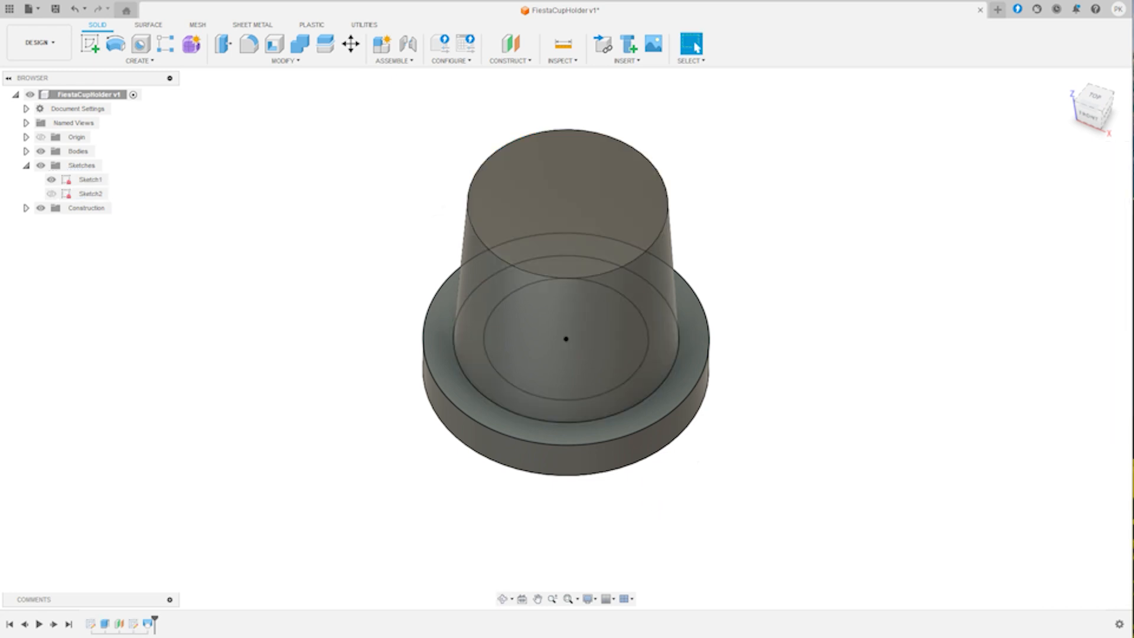
# - Extrude the first sketch's inner circle about 107 mm upward as a cut through the lofted sleeve
pyautogui.click(503, 599)
pyautogui.moveTo(566, 438); pyautogui.dragTo(576, 248)
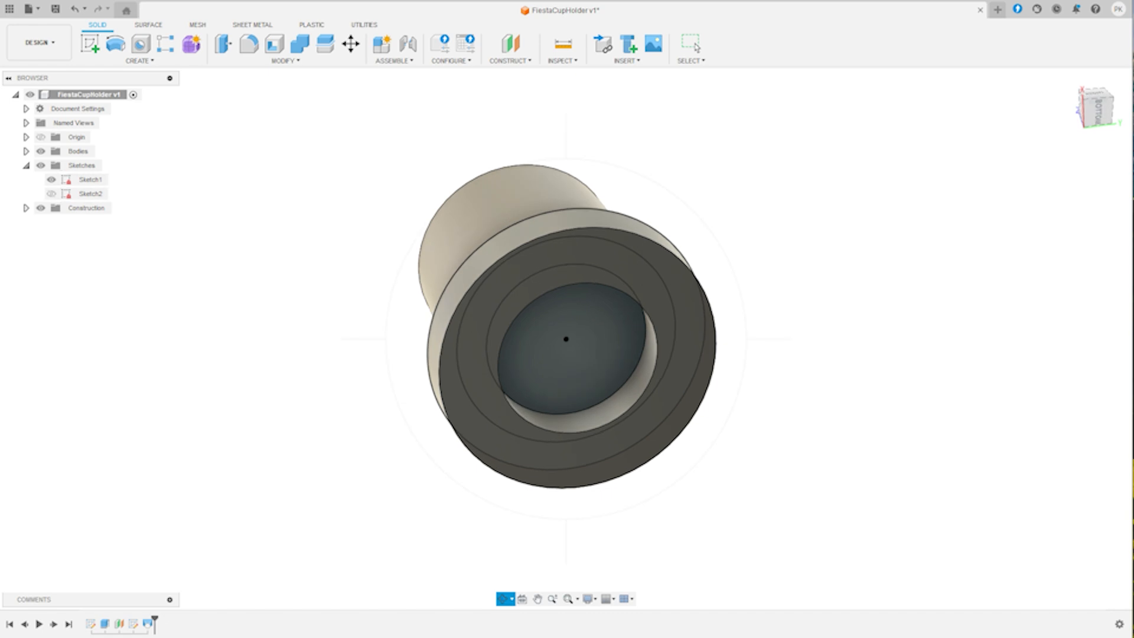
pyautogui.press('Escape')
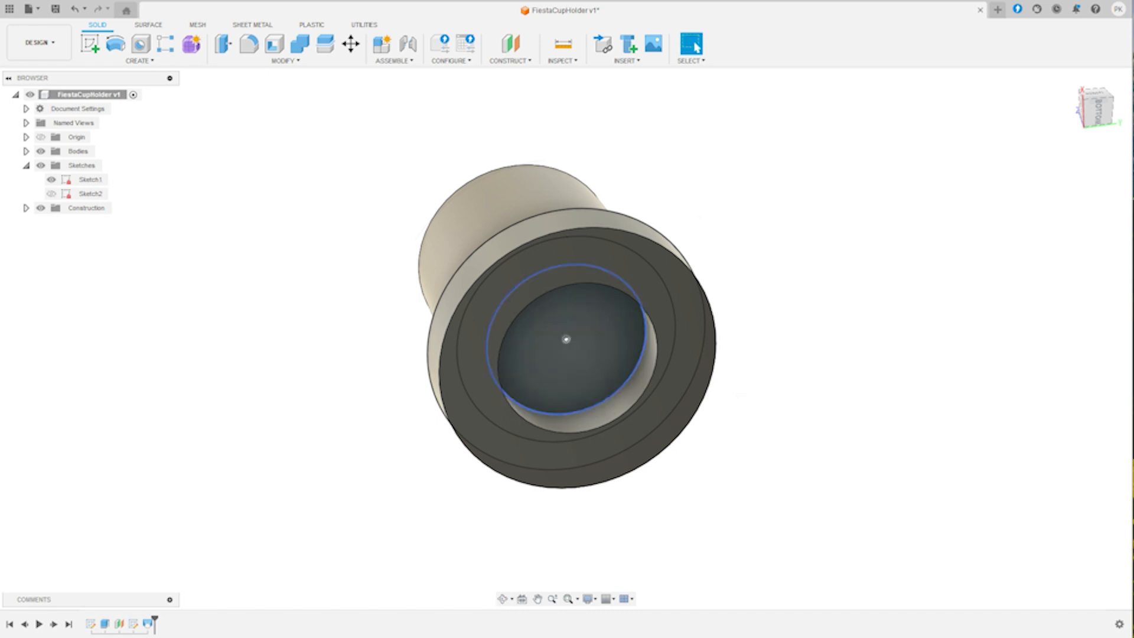
pyautogui.press('e')
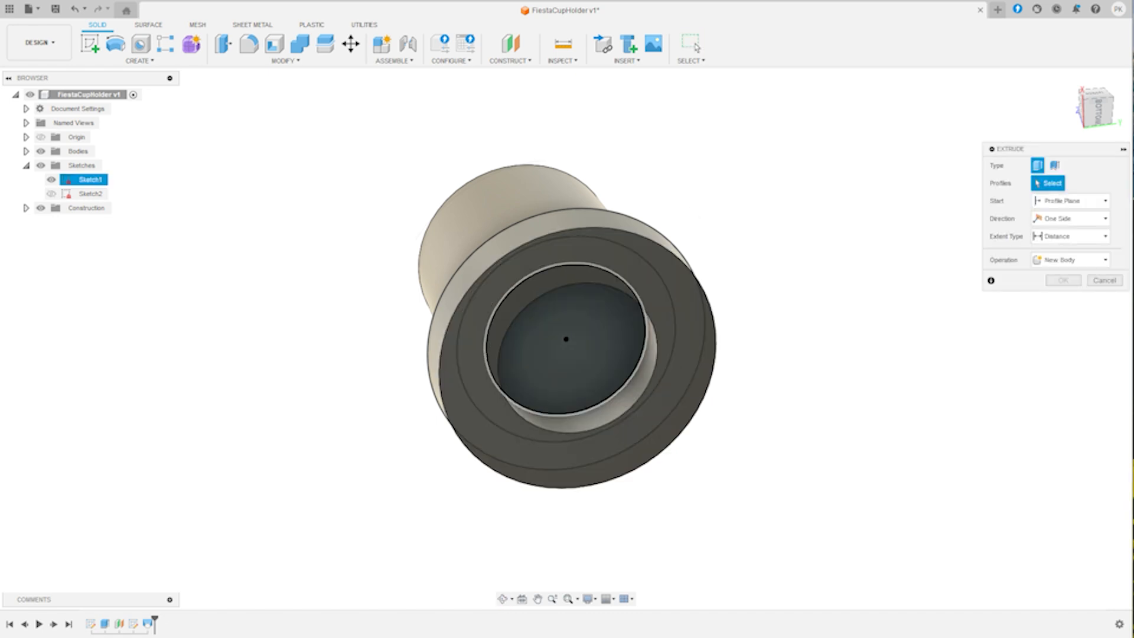
pyautogui.click(564, 337)
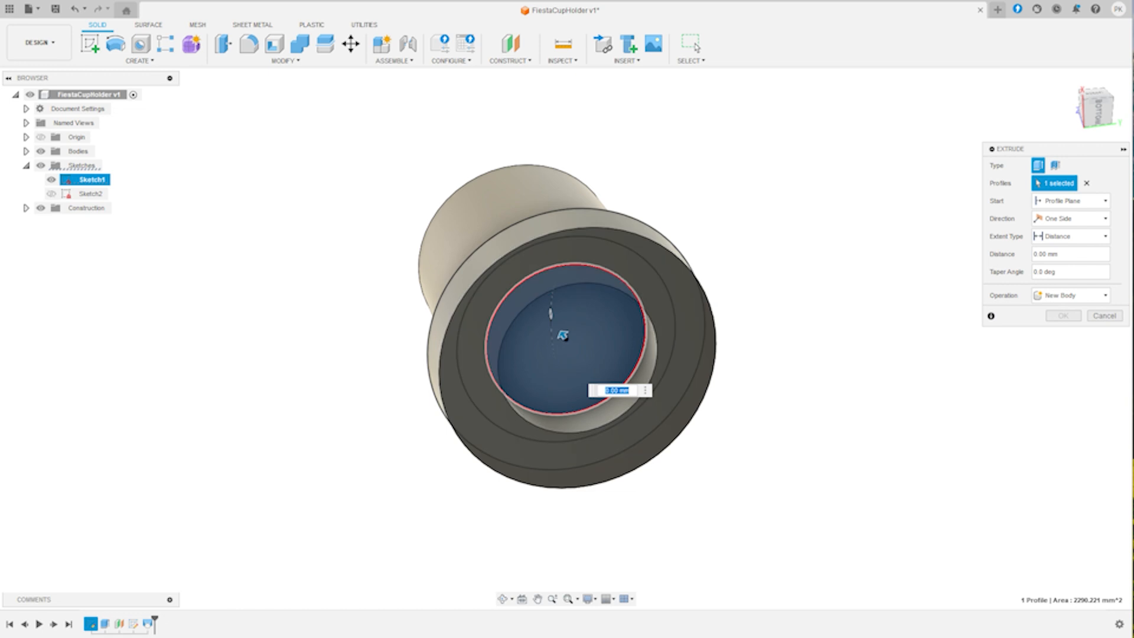
pyautogui.click(511, 599)
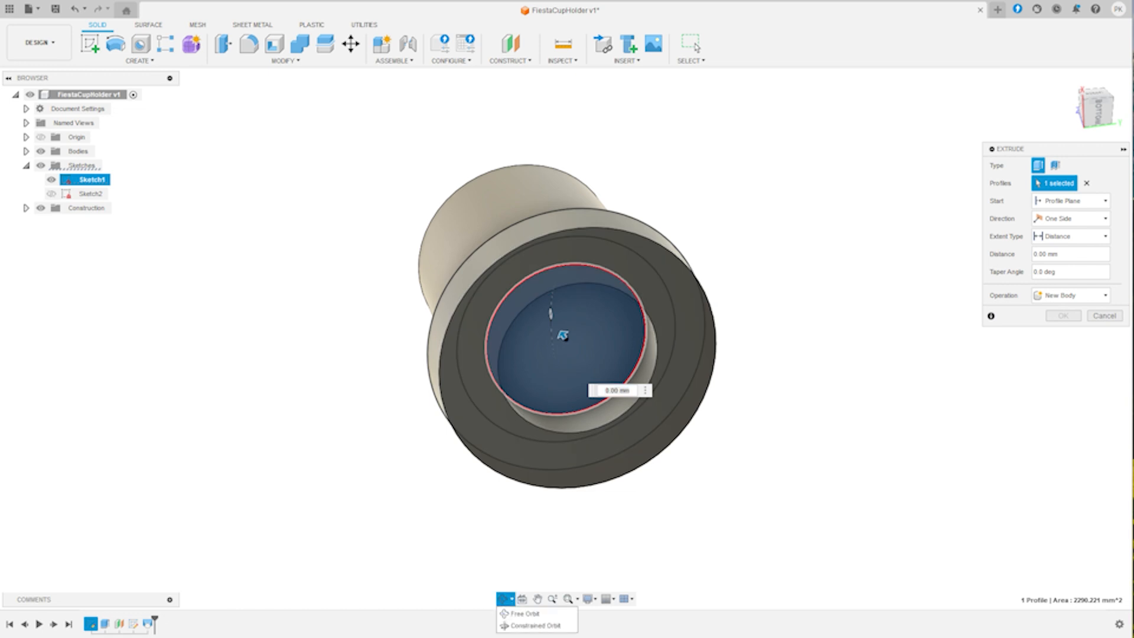
pyautogui.click(525, 613)
pyautogui.moveTo(546, 349); pyautogui.dragTo(561, 290)
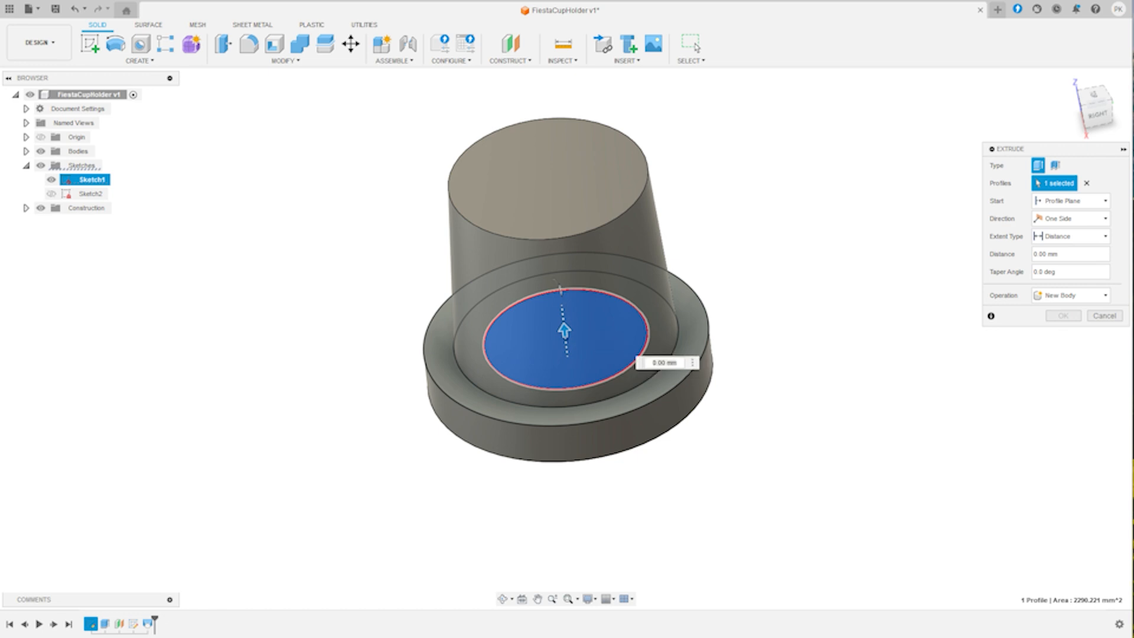
pyautogui.moveTo(564, 330); pyautogui.dragTo(535, 72)
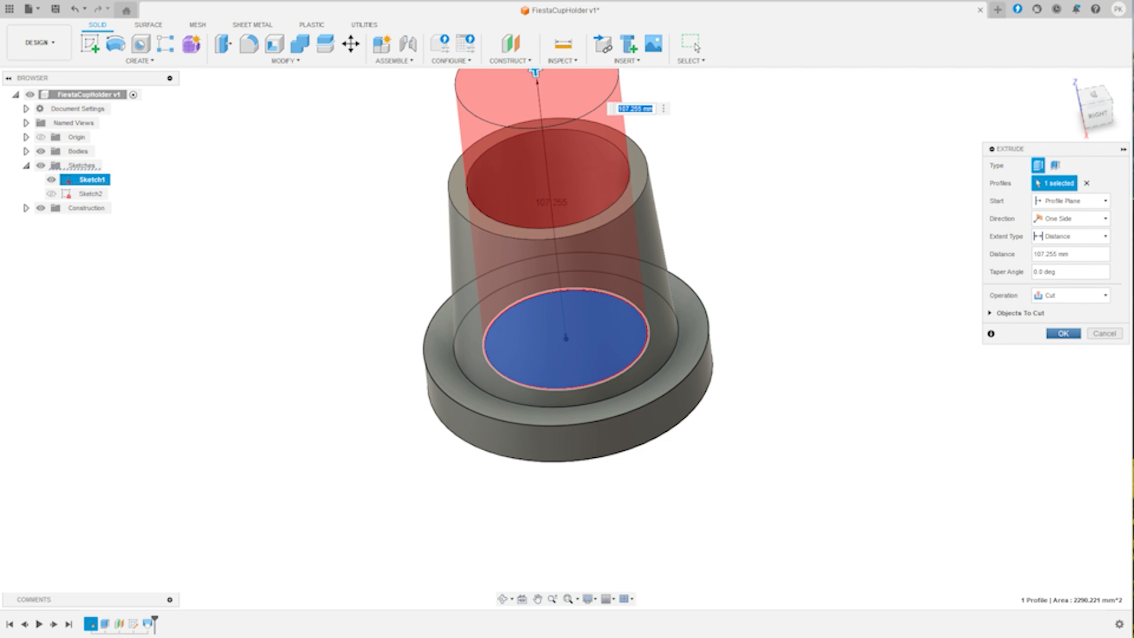
pyautogui.press('Return')
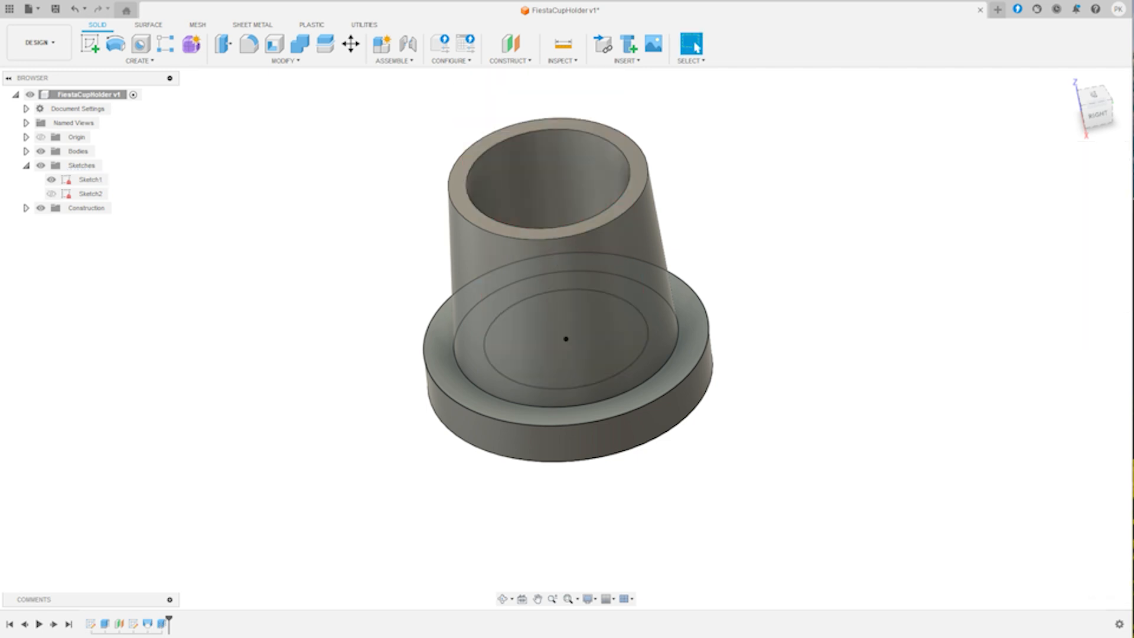
# - Examine the hollow insert from all sides, including the flange underside and the sleeve opening
pyautogui.click(502, 599)
pyautogui.moveTo(564, 413); pyautogui.dragTo(703, 283)
pyautogui.keyDown('shift'); pyautogui.moveTo(703, 283); pyautogui.dragTo(774, 142, button='middle'); pyautogui.keyUp('shift')
pyautogui.moveTo(773, 142); pyautogui.dragTo(552, 112)
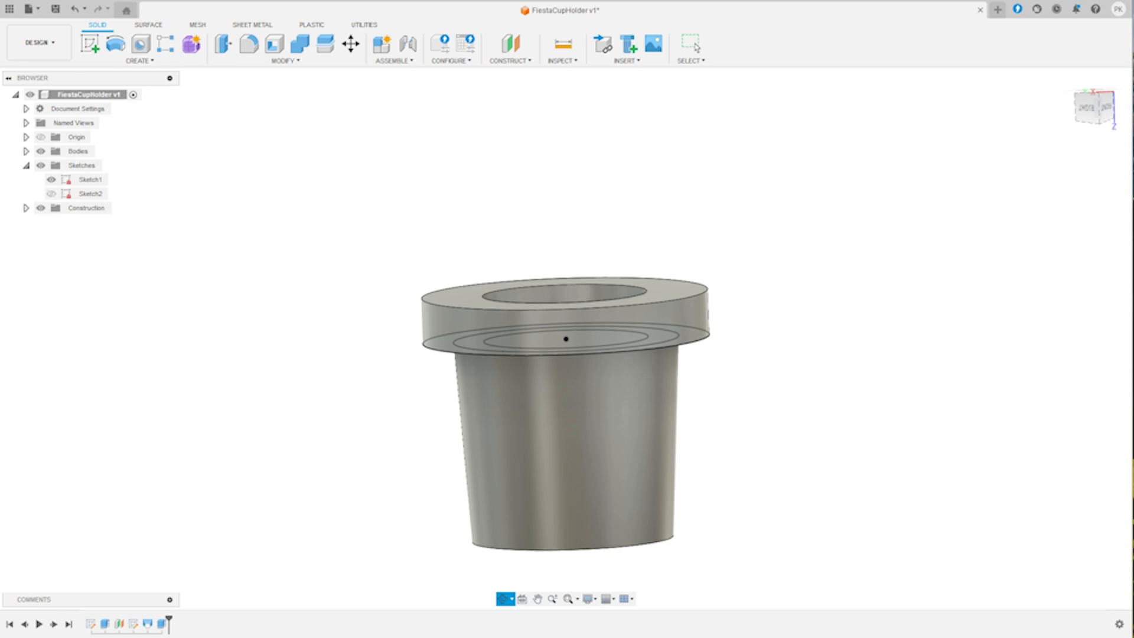
pyautogui.keyDown('shift'); pyautogui.moveTo(552, 112); pyautogui.dragTo(649, 330, button='middle'); pyautogui.keyUp('shift')
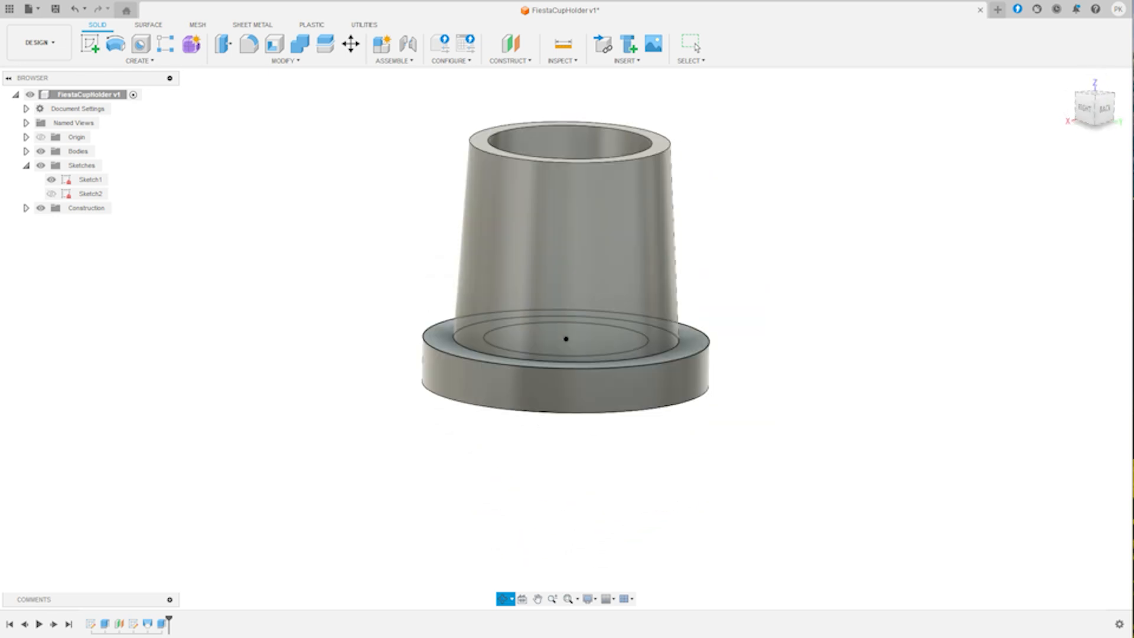
pyautogui.moveTo(650, 330); pyautogui.dragTo(723, 372)
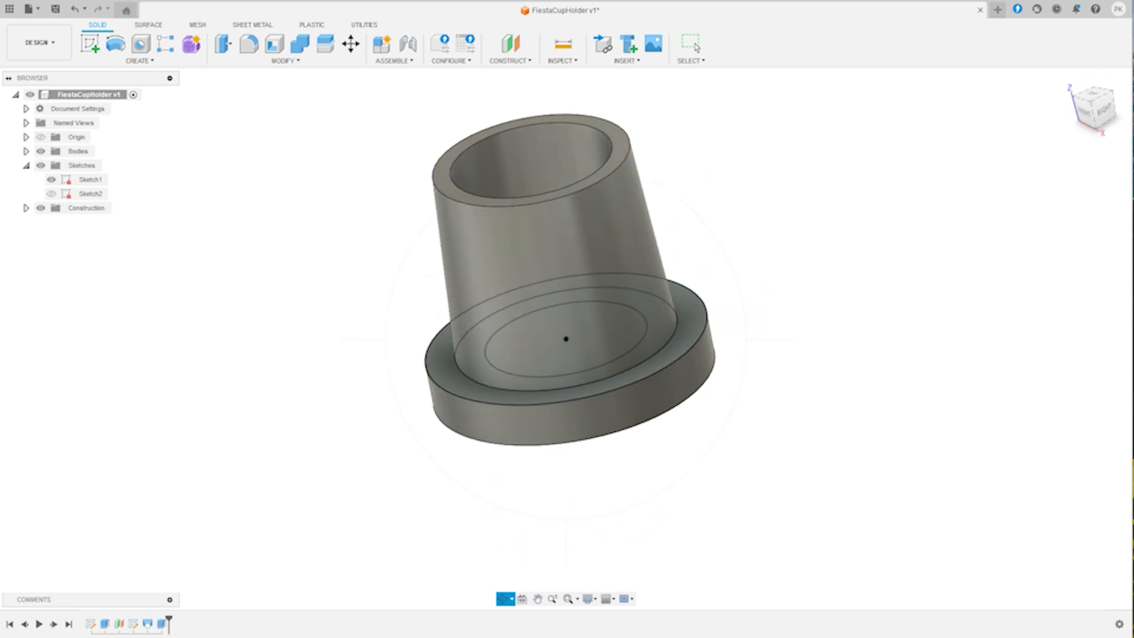
pyautogui.press('Escape')
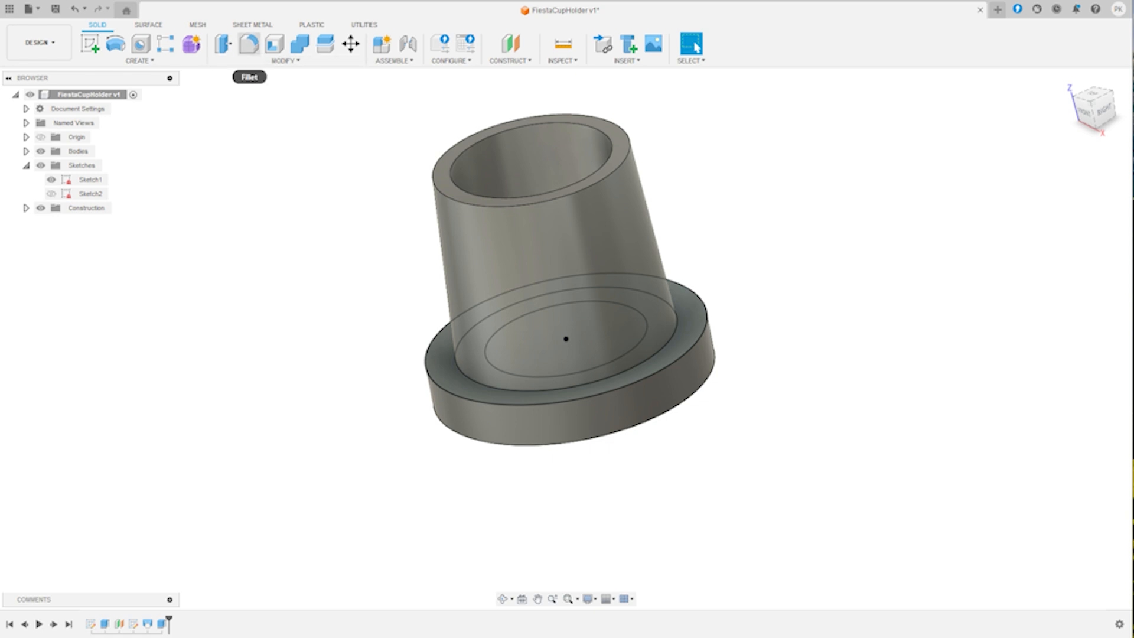
# - Fillet the outer edge at the sleeve's open end with a 2 mm constant radius
pyautogui.click(505, 599)
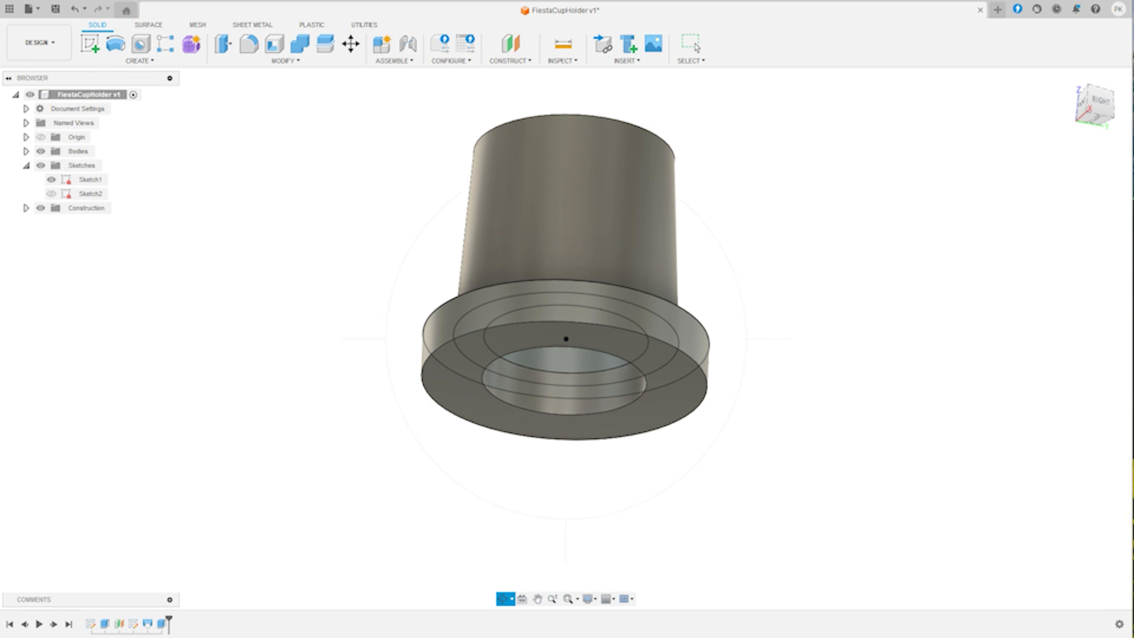
pyautogui.moveTo(566, 339); pyautogui.dragTo(623, 448)
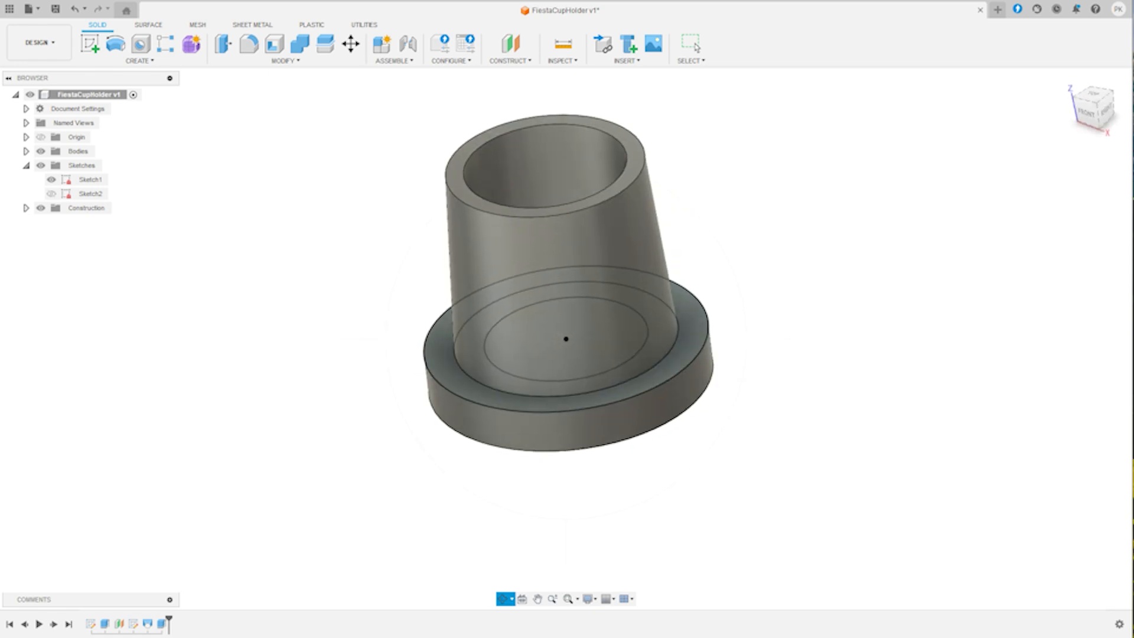
pyautogui.press('Escape')
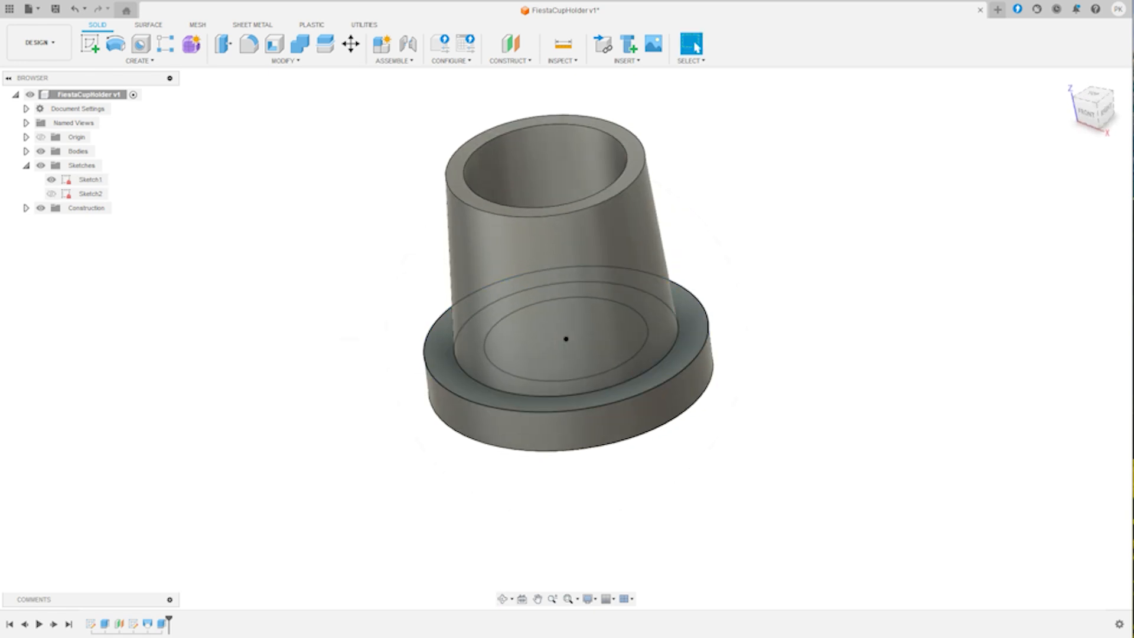
pyautogui.click(284, 61)
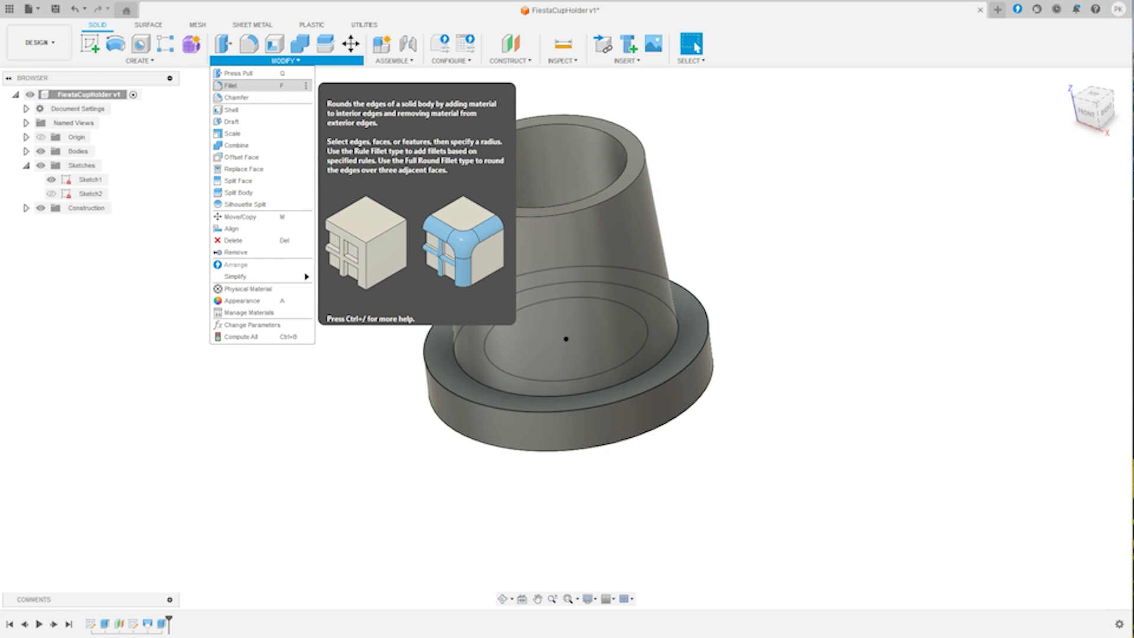
pyautogui.click(230, 85)
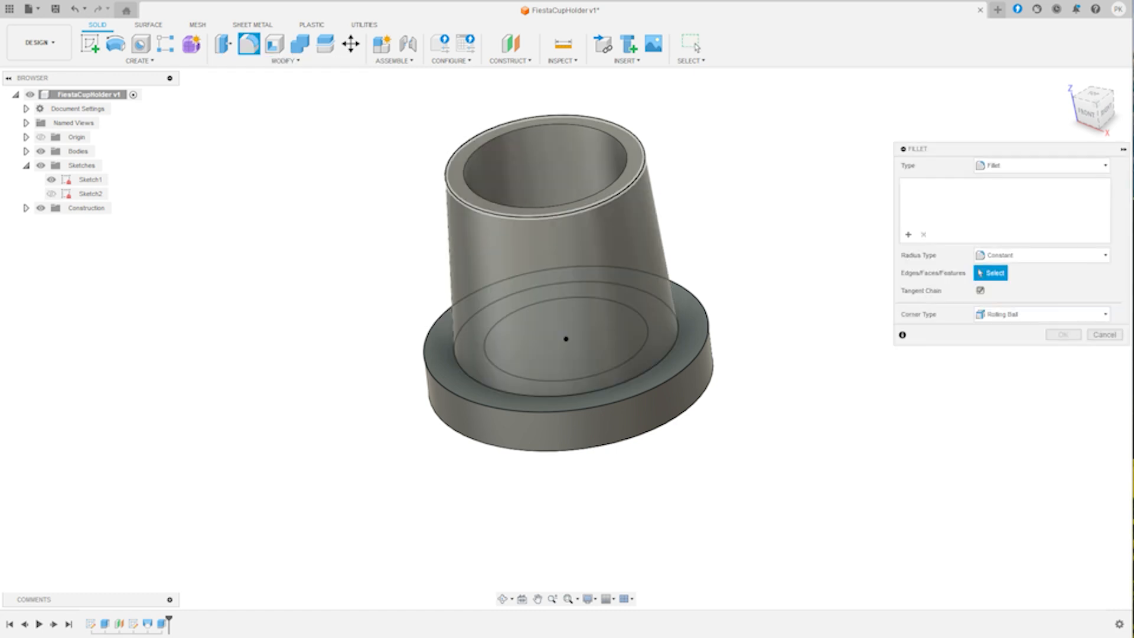
pyautogui.click(456, 159)
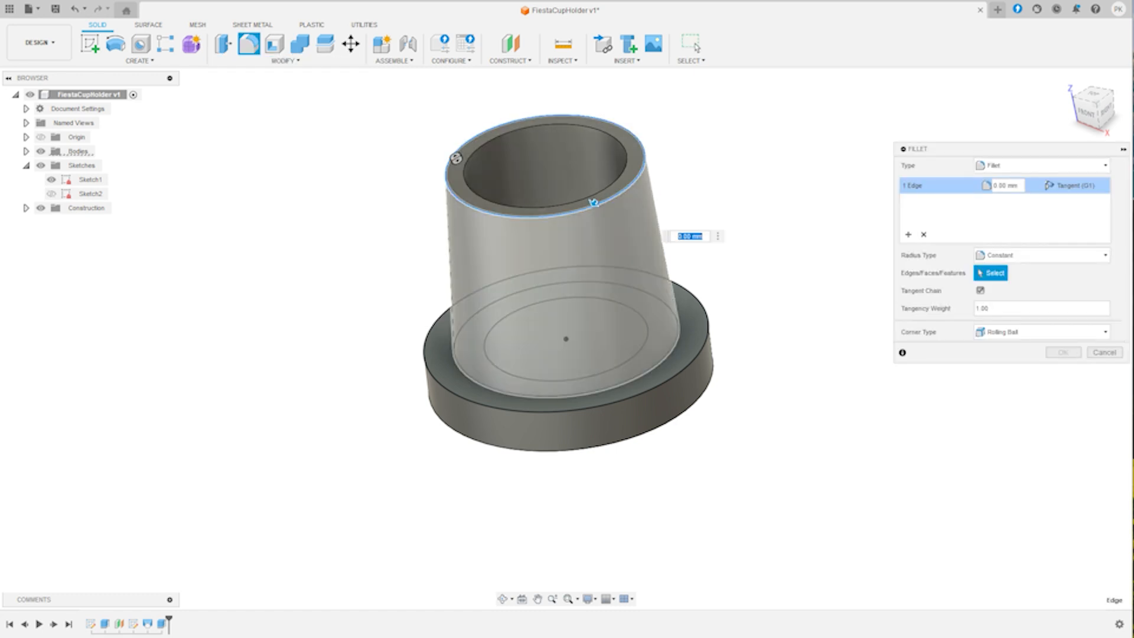
pyautogui.write('2')
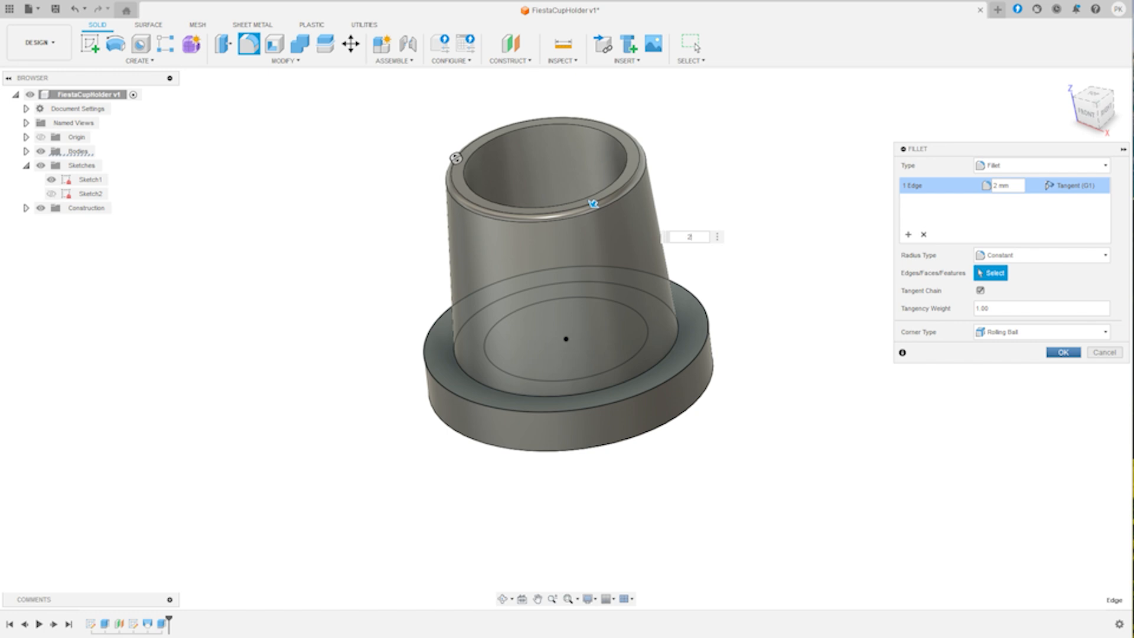
pyautogui.press('Return')
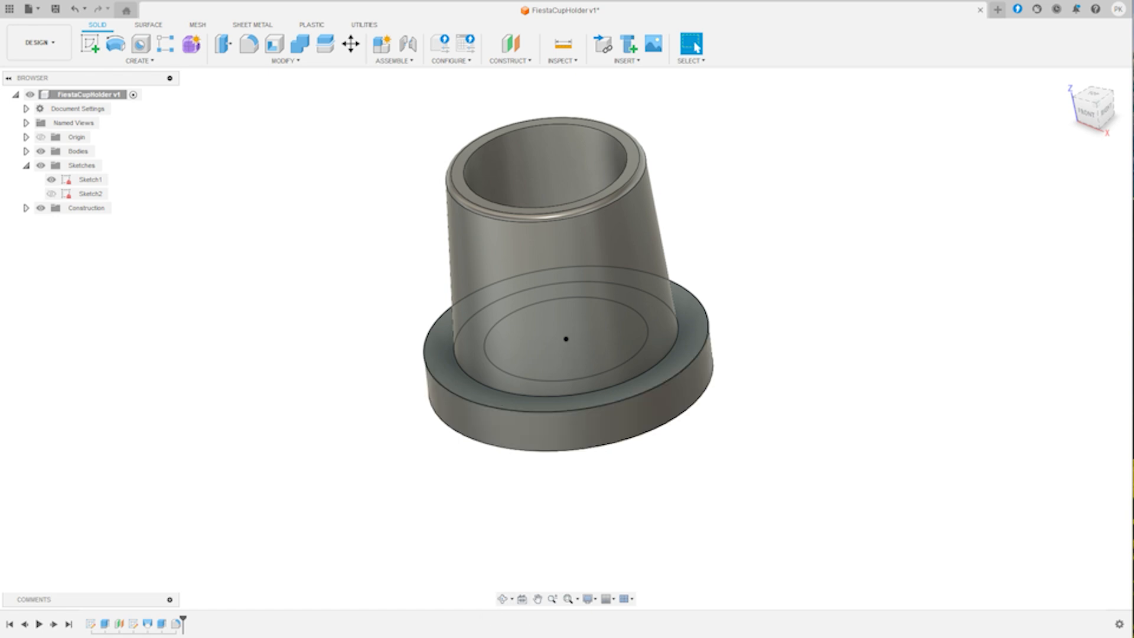
# - Chamfer the outer edge of the flange's free face with an equal distance of about 7.25 mm
pyautogui.click(503, 599)
pyautogui.moveTo(567, 449); pyautogui.dragTo(688, 189)
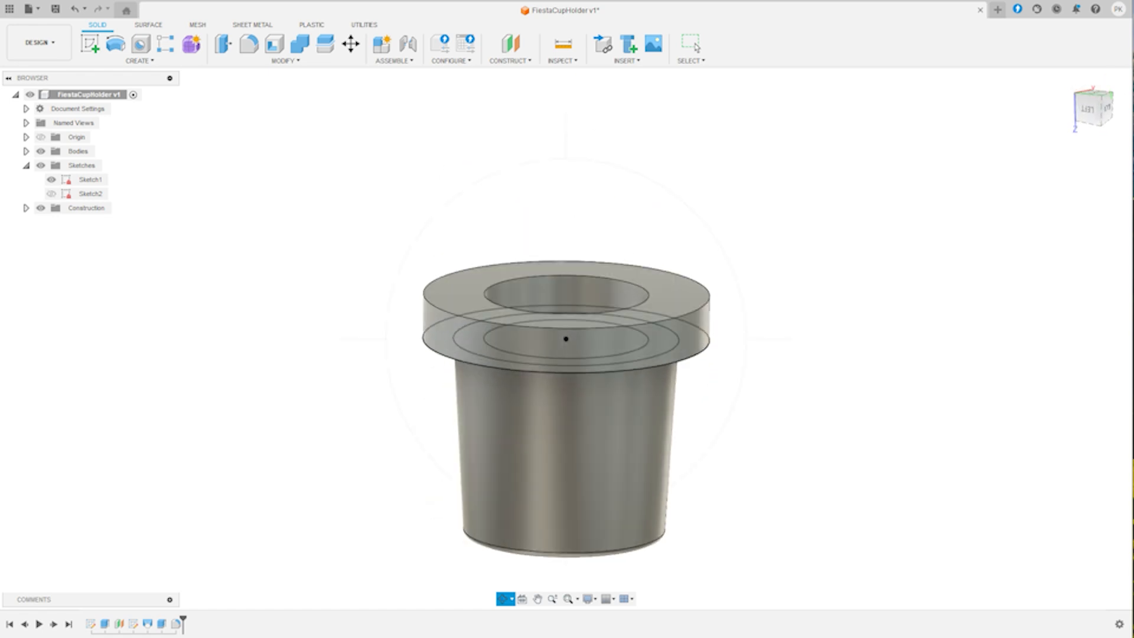
pyautogui.click(692, 44)
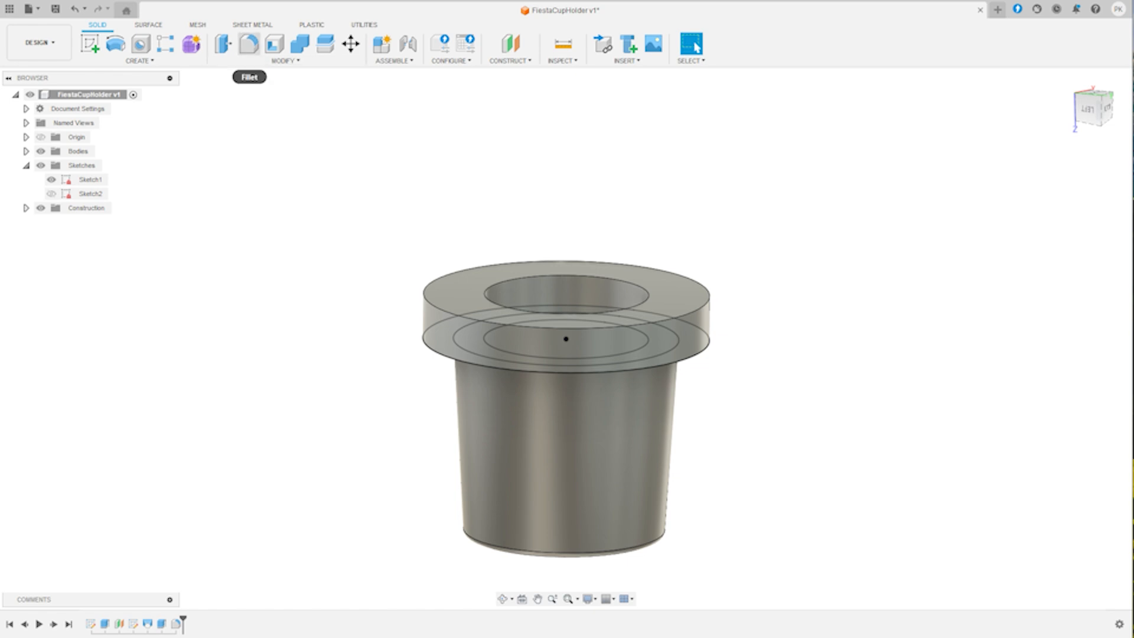
pyautogui.click(285, 61)
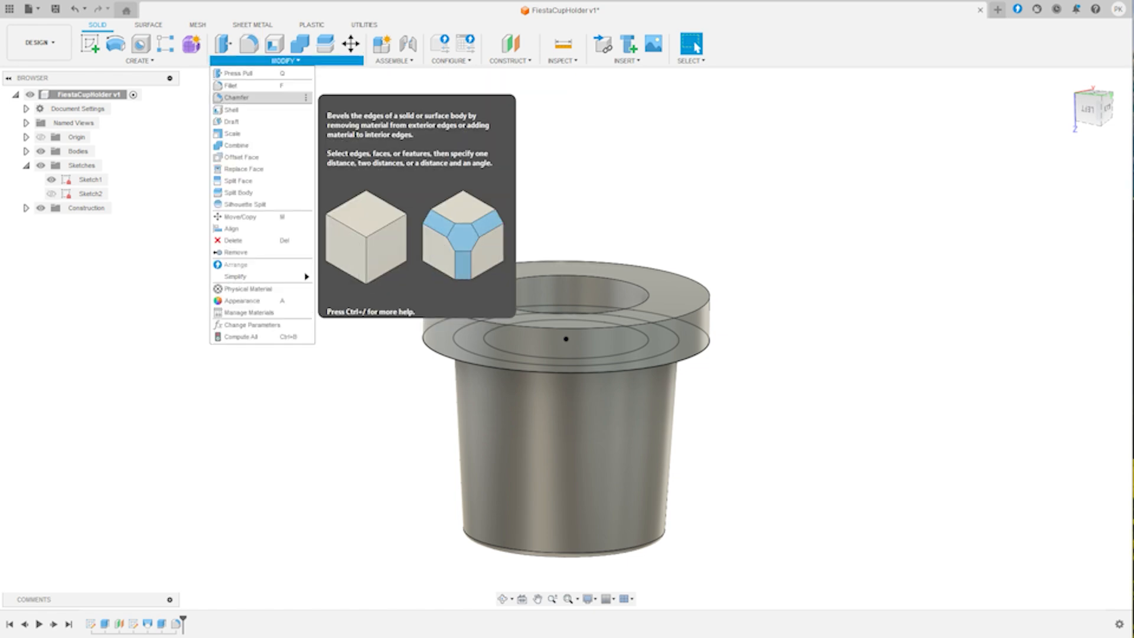
pyautogui.click(236, 97)
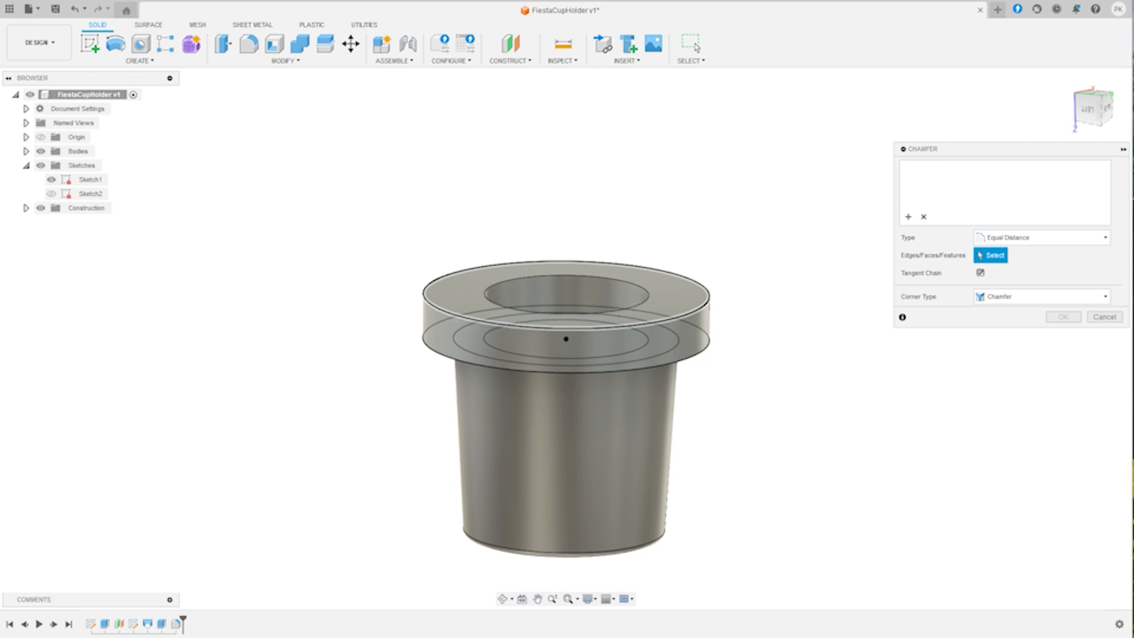
pyautogui.click(565, 328)
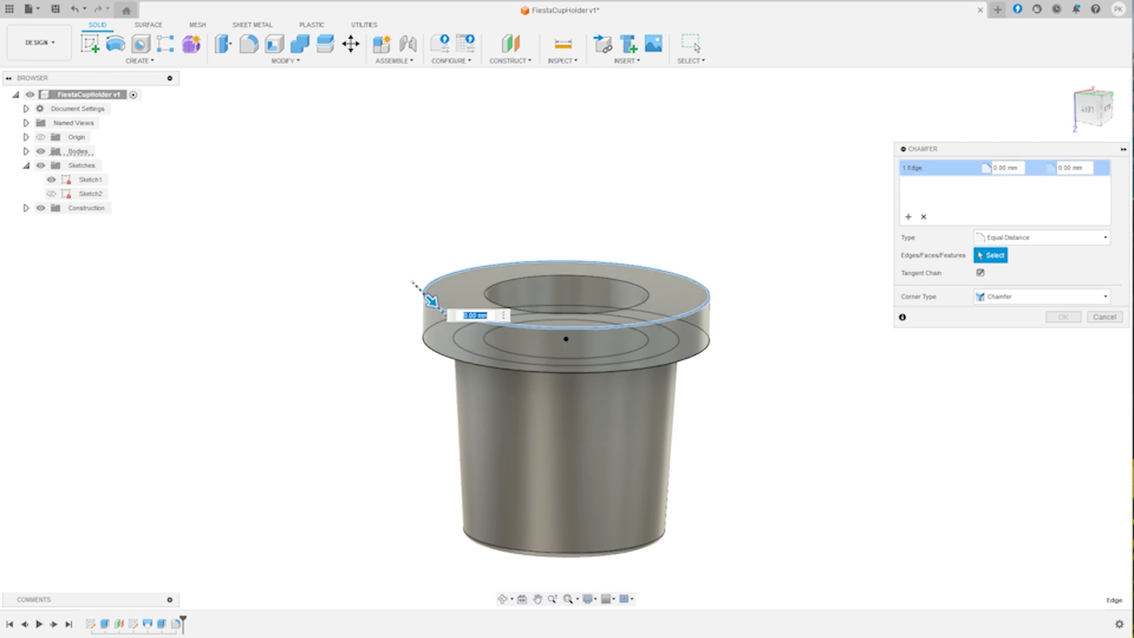
pyautogui.moveTo(432, 302)
pyautogui.mouseDown()
pyautogui.moveTo(449, 320)
pyautogui.moveTo(440, 312)
pyautogui.mouseUp()
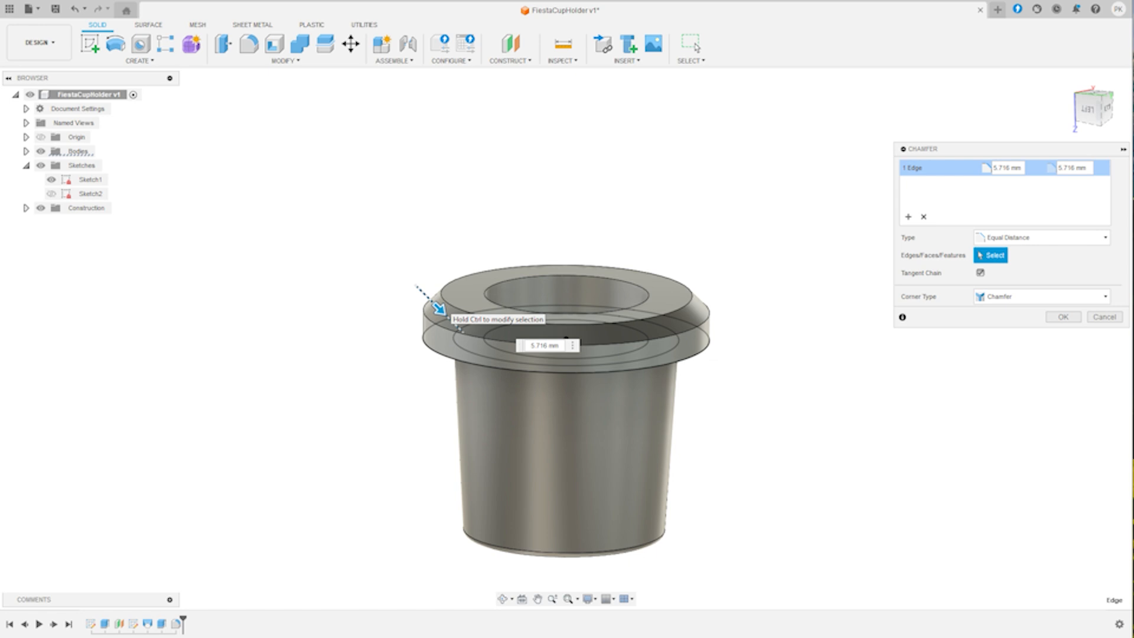
pyautogui.moveTo(440, 310); pyautogui.dragTo(442, 313)
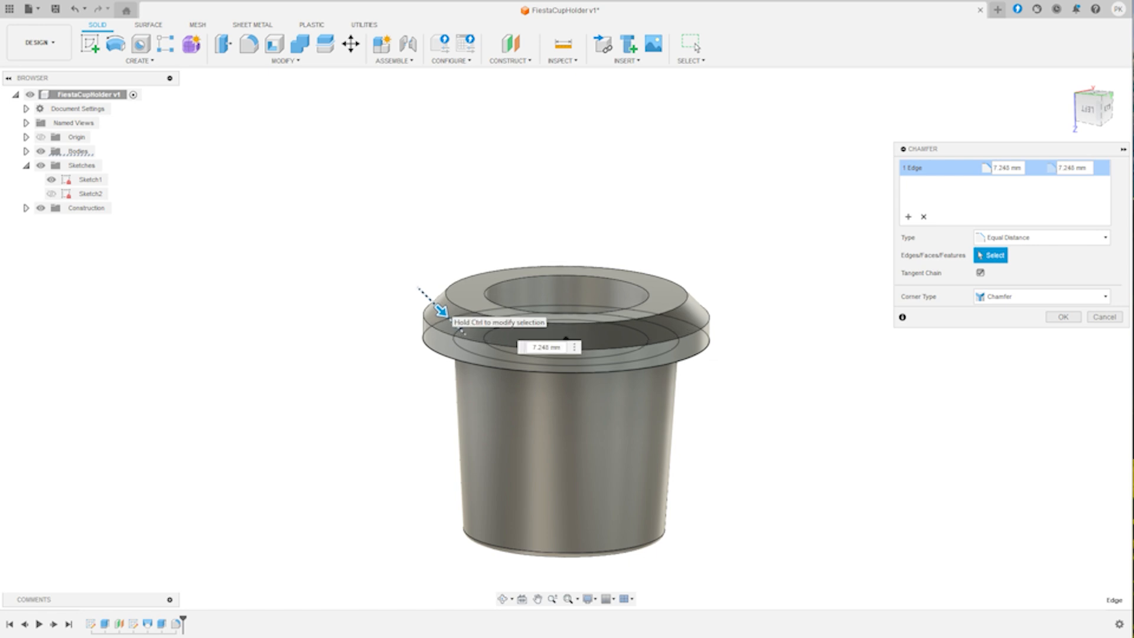
pyautogui.moveTo(442, 313); pyautogui.dragTo(441, 312)
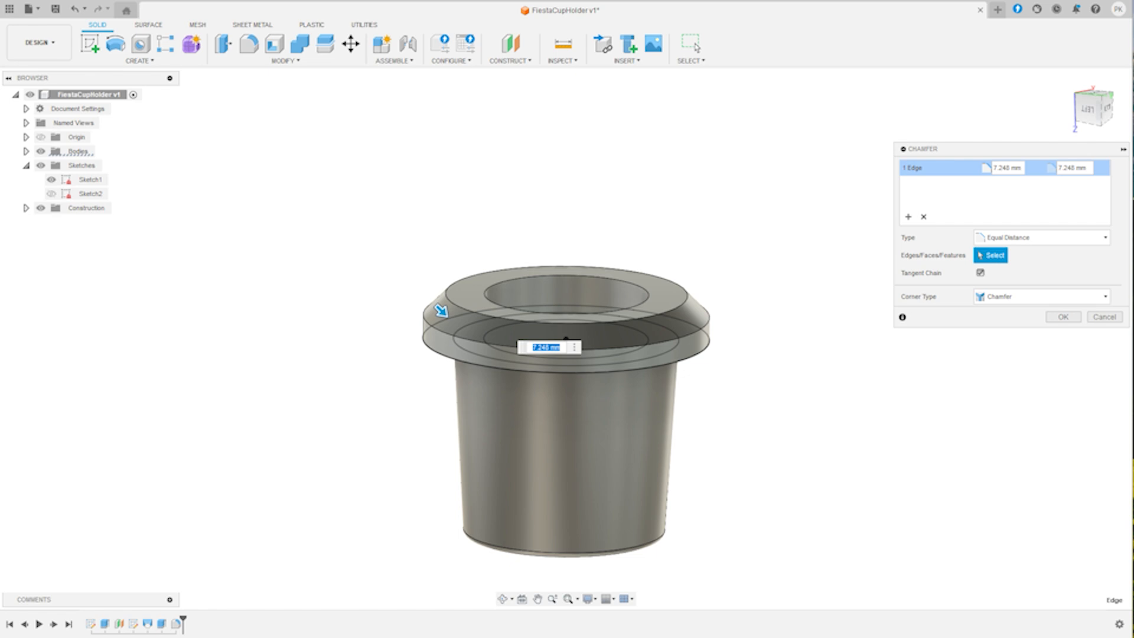
pyautogui.press('Return')
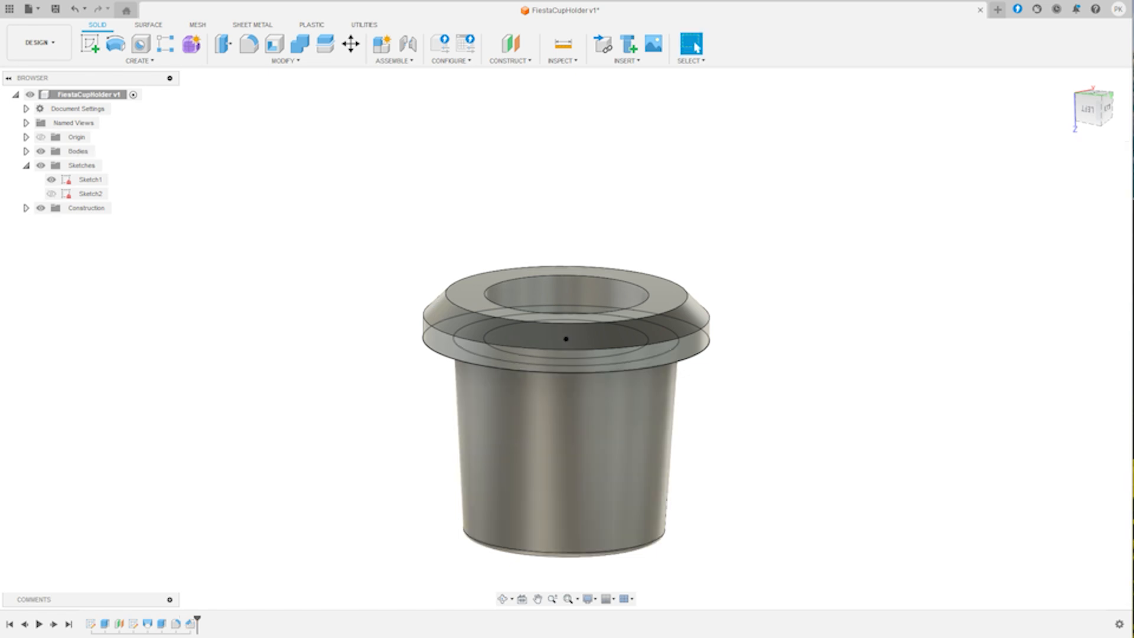
# - Fillet the edge of the can opening on the flange face with a 2 mm radius
pyautogui.click(503, 599)
pyautogui.moveTo(567, 378); pyautogui.dragTo(547, 325)
pyautogui.keyDown('shift'); pyautogui.moveTo(546, 325); pyautogui.dragTo(549, 434, button='middle'); pyautogui.keyUp('shift')
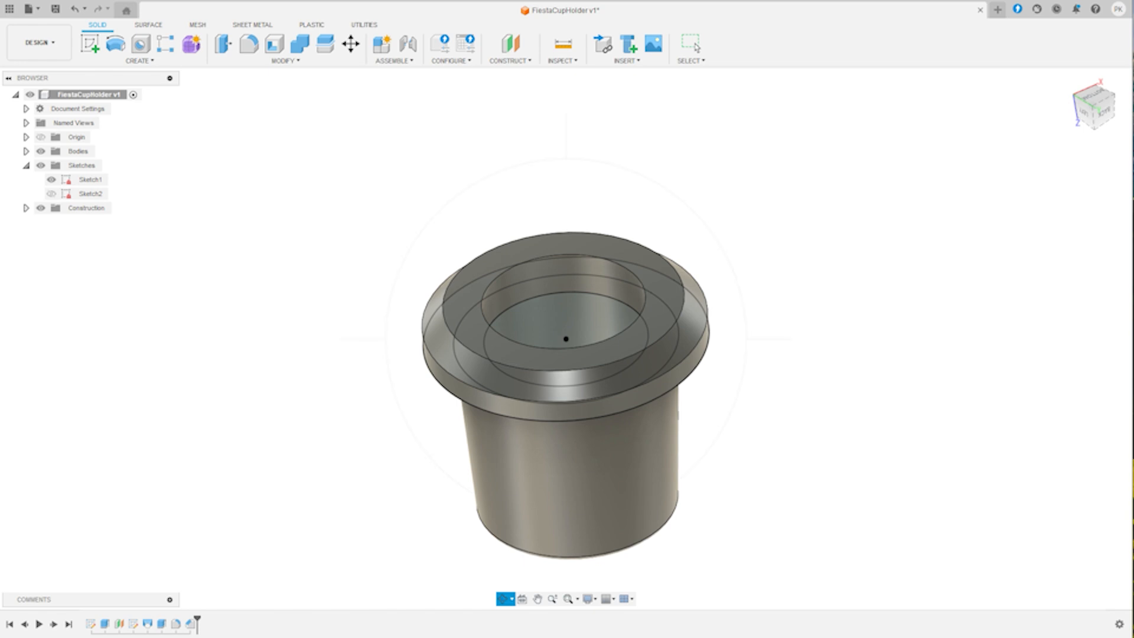
pyautogui.press('Escape')
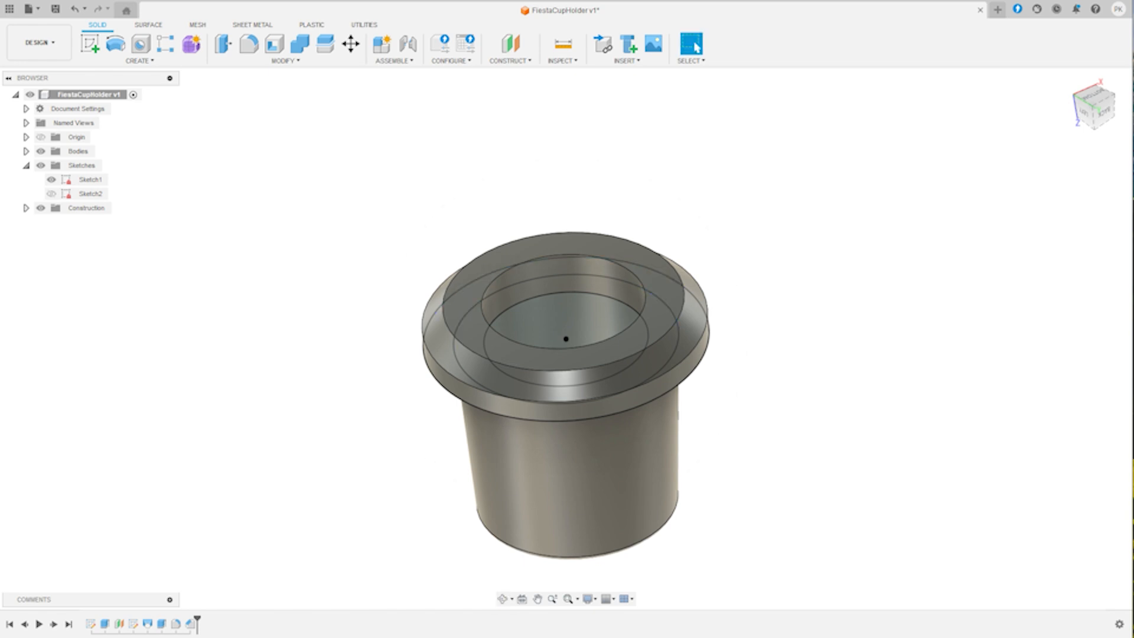
pyautogui.click(249, 45)
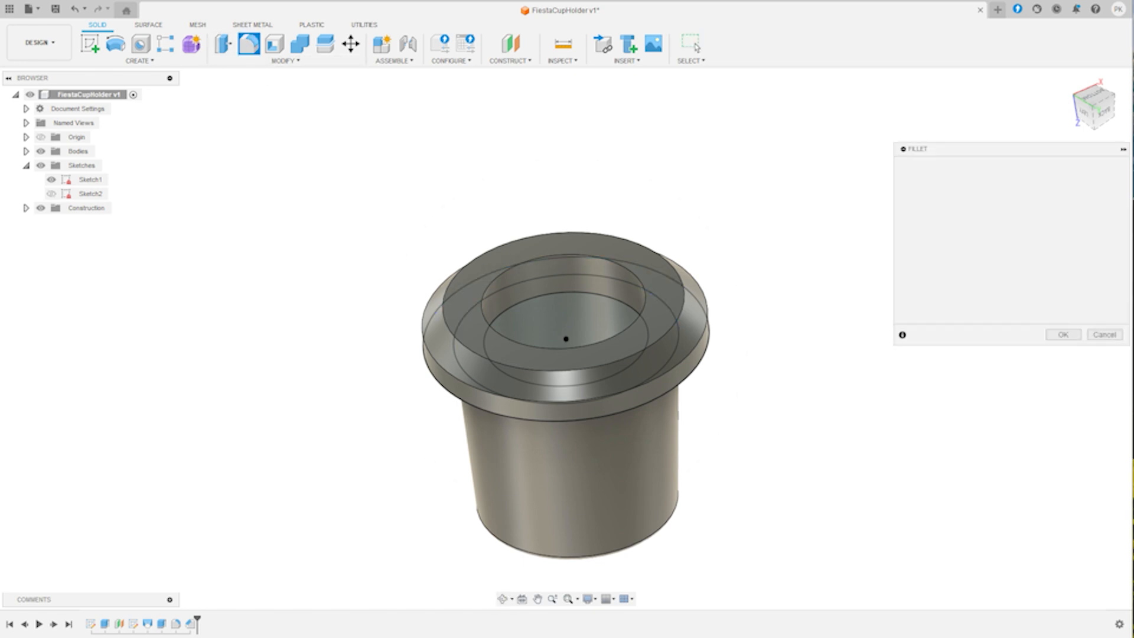
pyautogui.click(519, 339)
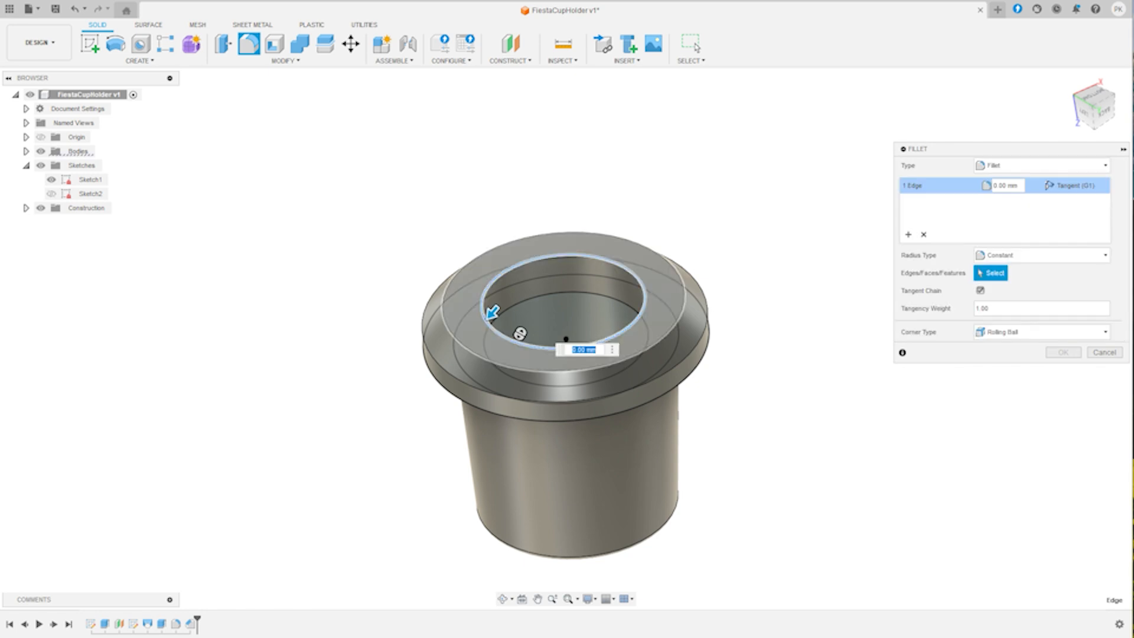
pyautogui.press('Return')
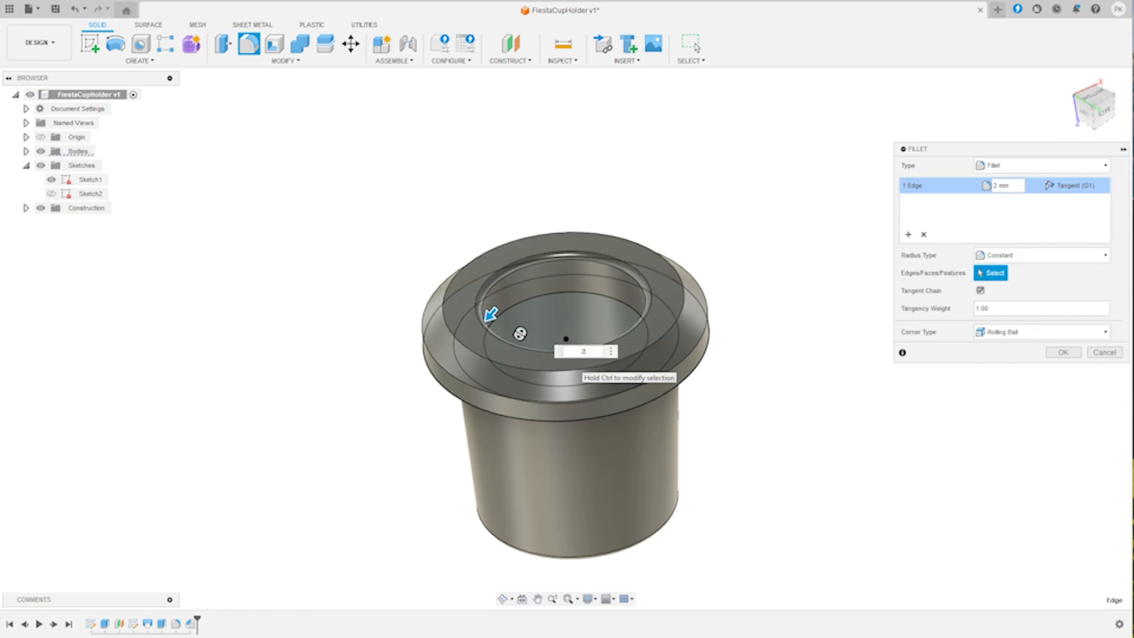
pyautogui.press('Return')
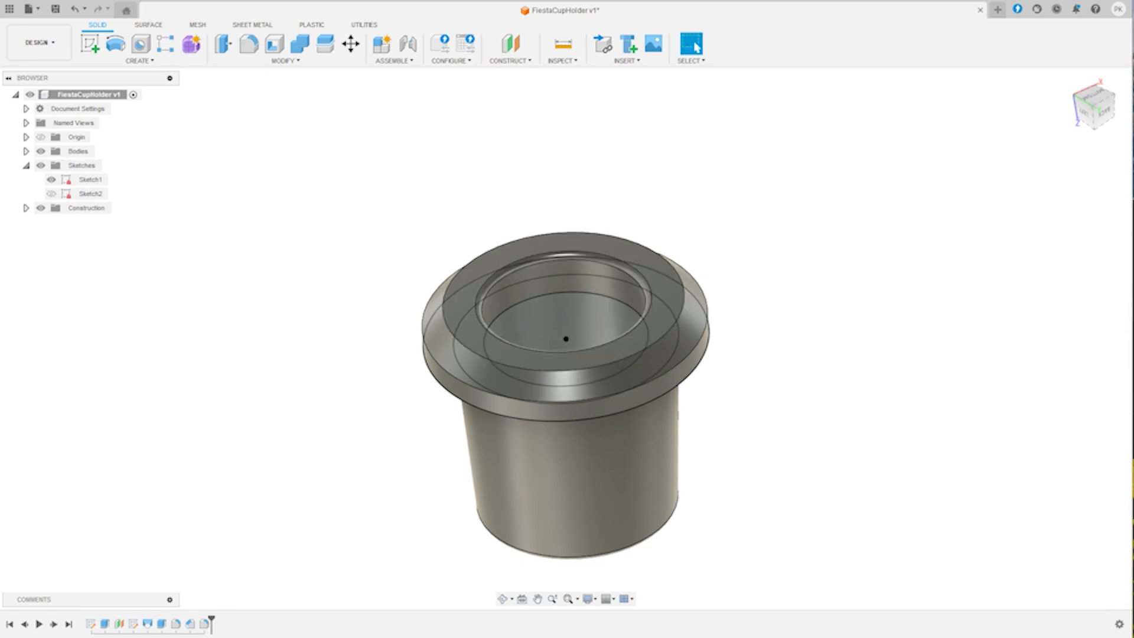
# - Hide Sketch1 so that only the solid insert is displayed
pyautogui.click(504, 599)
pyautogui.moveTo(566, 426)
pyautogui.mouseDown()
pyautogui.moveTo(526, 390)
pyautogui.moveTo(511, 334)
pyautogui.moveTo(507, 422)
pyautogui.moveTo(496, 301)
pyautogui.moveTo(520, 401)
pyautogui.moveTo(561, 422)
pyautogui.moveTo(626, 420)
pyautogui.moveTo(561, 354)
pyautogui.moveTo(582, 372)
pyautogui.moveTo(590, 422)
pyautogui.moveTo(564, 419)
pyautogui.mouseUp()
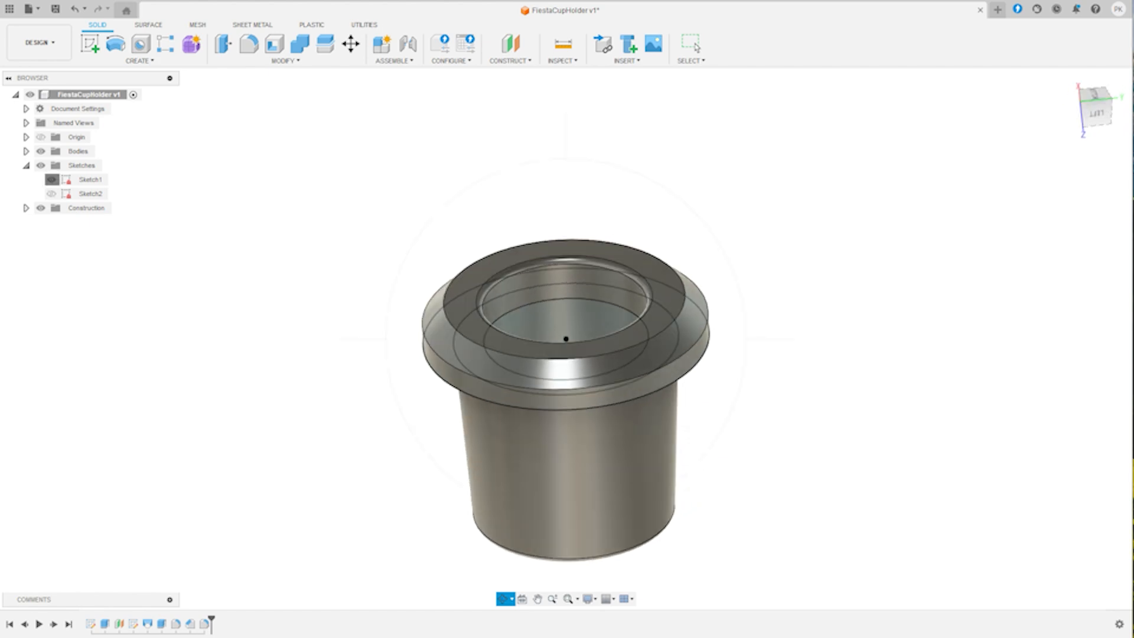
pyautogui.click(51, 180)
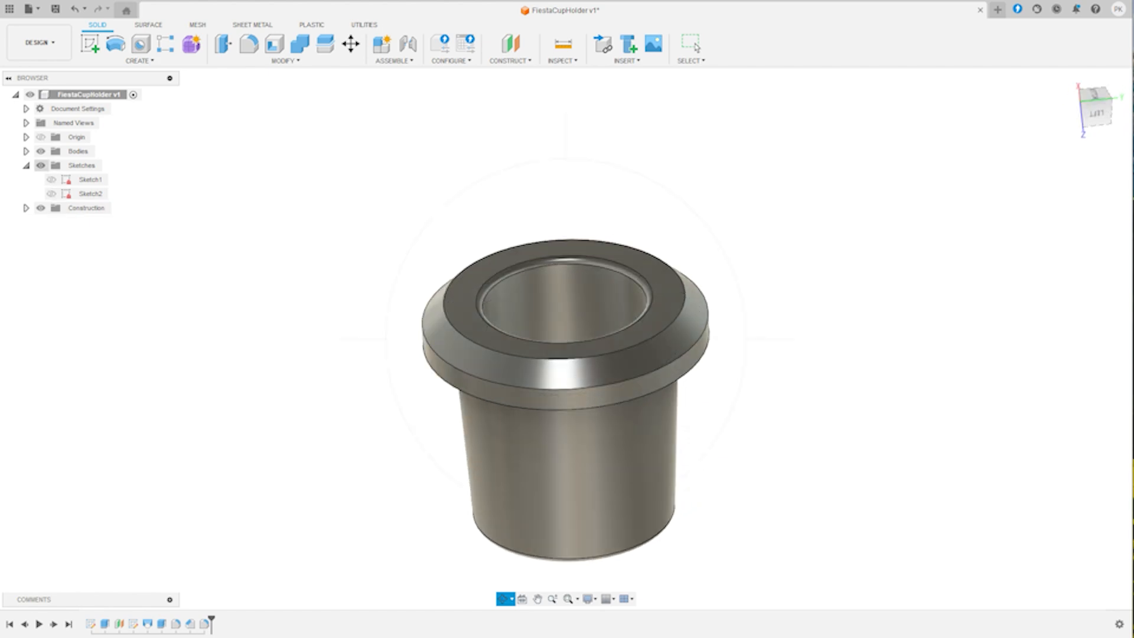
pyautogui.moveTo(597, 408); pyautogui.dragTo(558, 409)
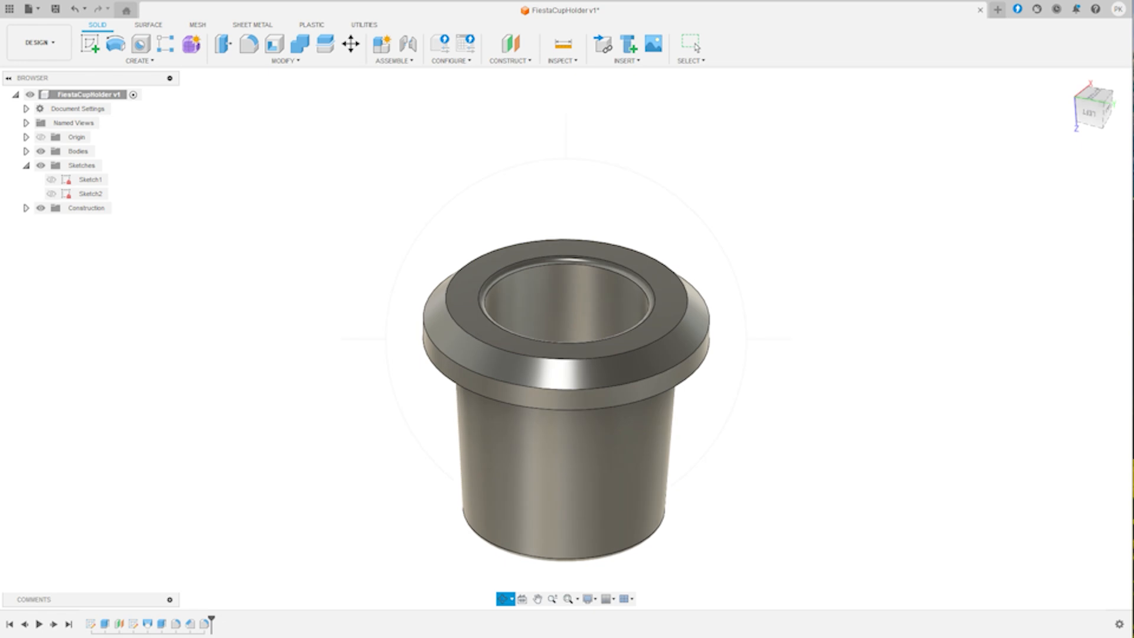
pyautogui.press('Escape')
# - Recolour the insert's Steel - Satin appearance to red with RGB 224, 15, 15
pyautogui.rightClick(530, 433)
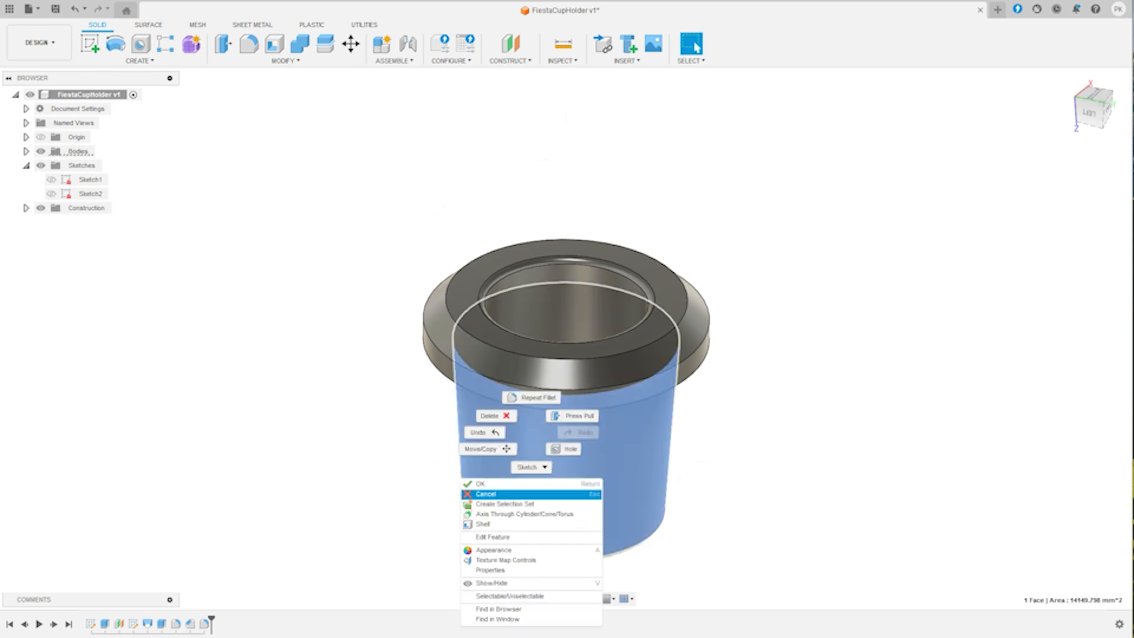
pyautogui.click(494, 550)
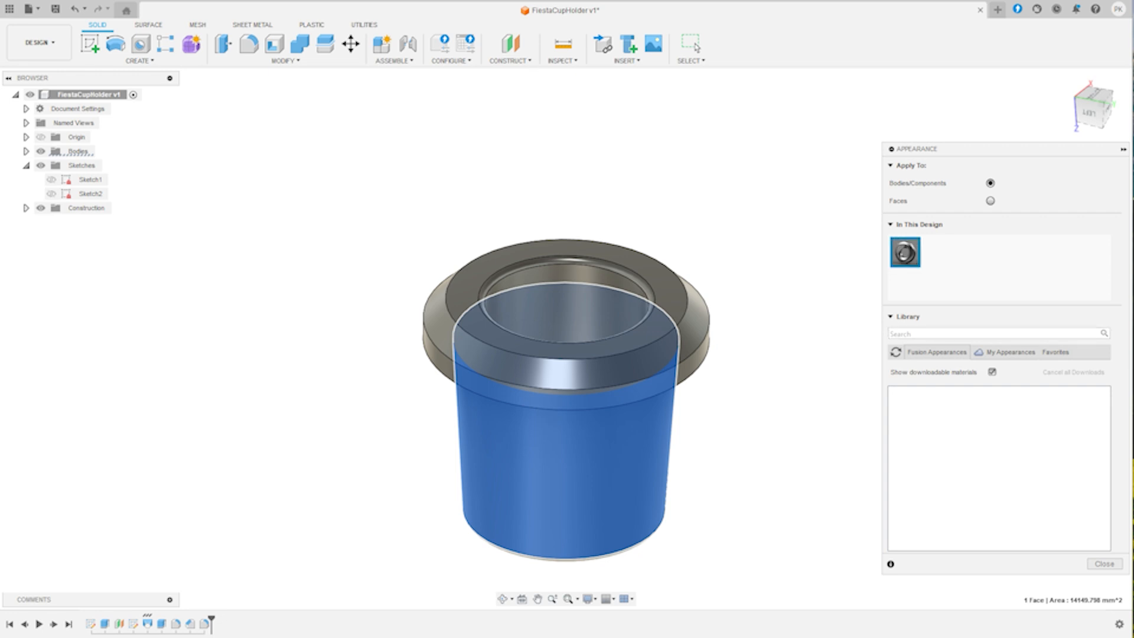
pyautogui.doubleClick(905, 252)
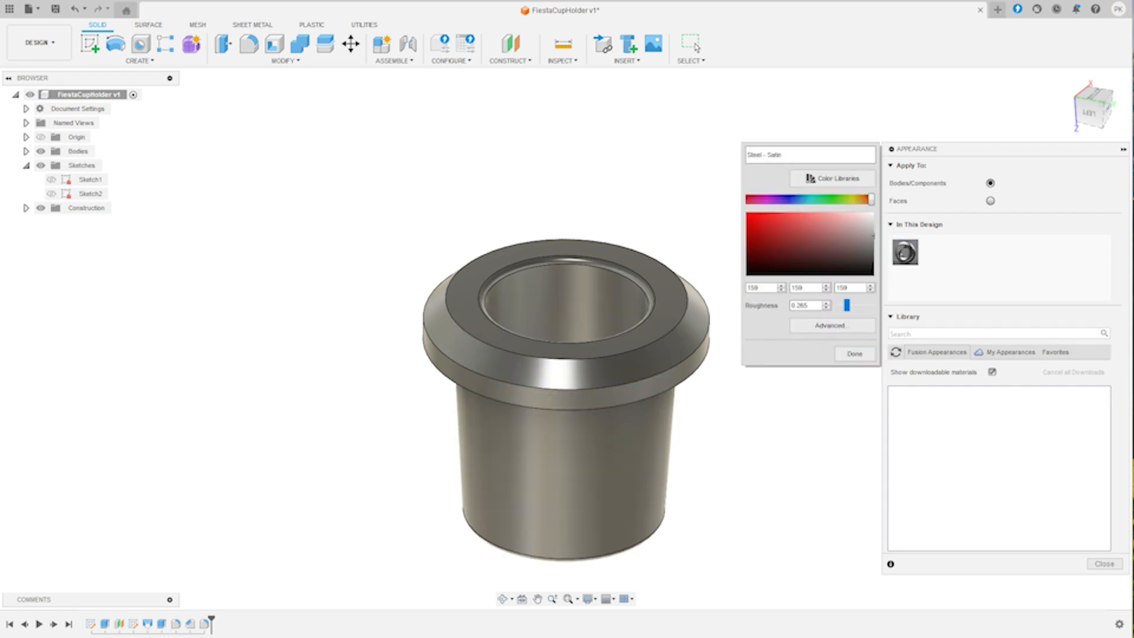
pyautogui.click(749, 215)
pyautogui.moveTo(749, 215); pyautogui.dragTo(749, 228)
pyautogui.doubleClick(780, 154)
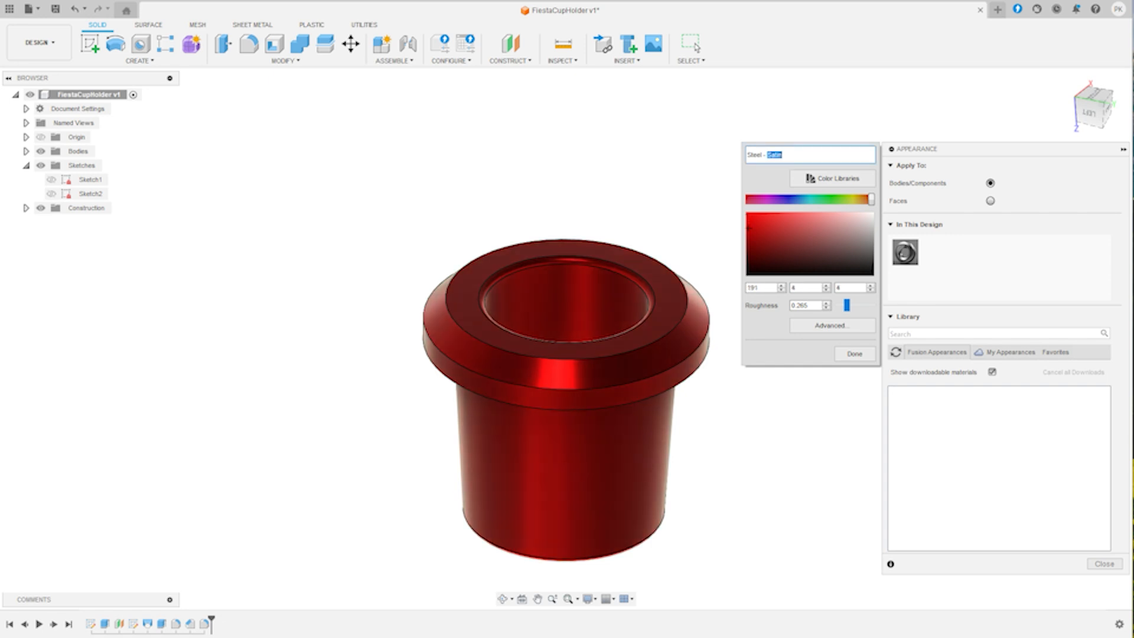
pyautogui.moveTo(749, 228); pyautogui.dragTo(754, 221)
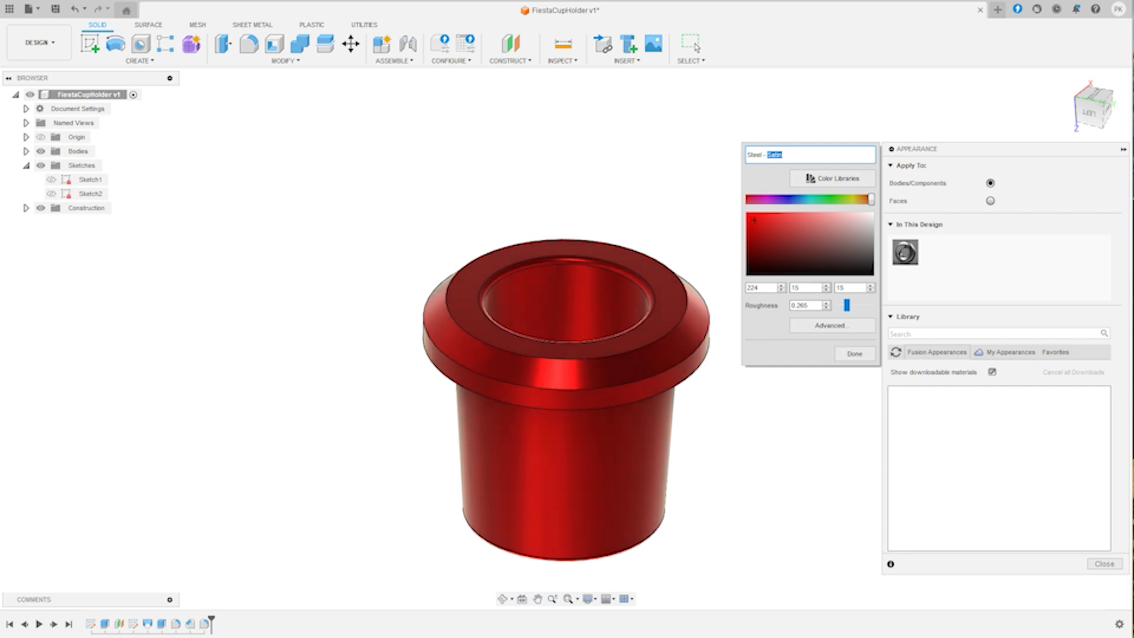
pyautogui.click(855, 353)
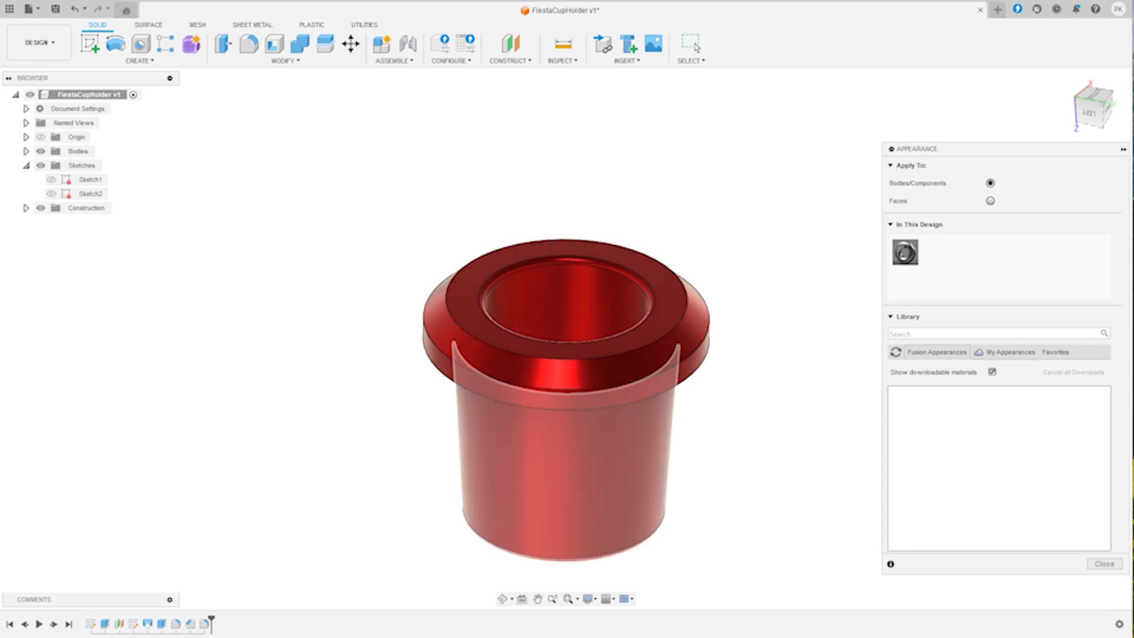
pyautogui.click(504, 598)
pyautogui.moveTo(567, 354); pyautogui.dragTo(615, 386)
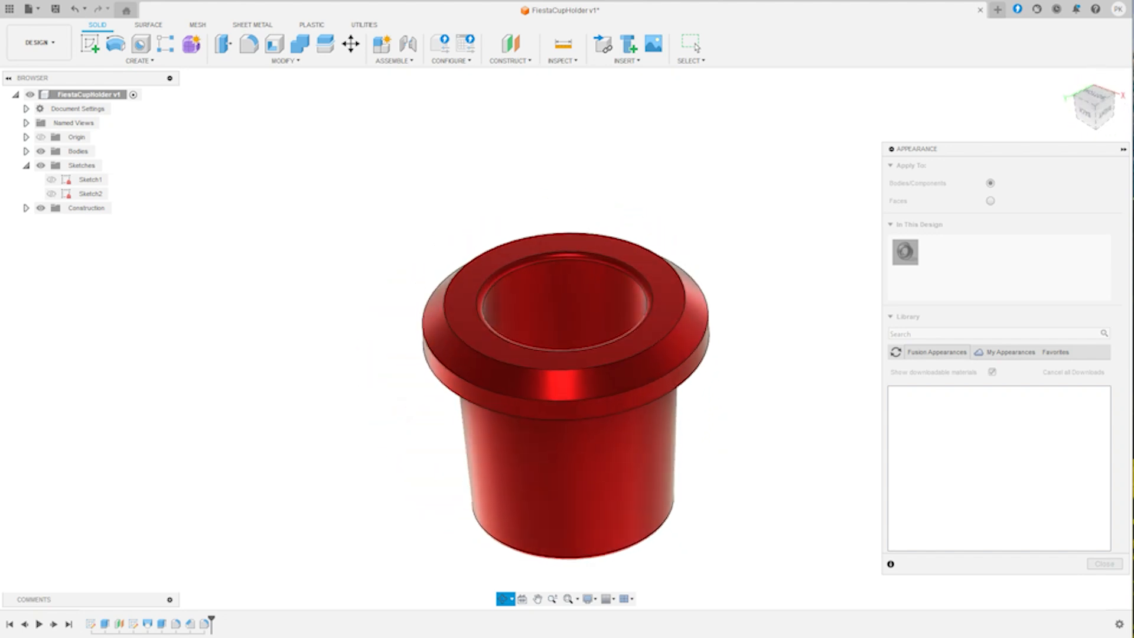
pyautogui.moveTo(567, 331)
pyautogui.keyDown('shift'); pyautogui.mouseDown(button='middle')
pyautogui.moveTo(582, 360)
pyautogui.moveTo(544, 342)
pyautogui.moveTo(567, 301)
pyautogui.moveTo(543, 331)
pyautogui.moveTo(597, 330)
pyautogui.moveTo(543, 301)
pyautogui.moveTo(567, 325)
pyautogui.moveTo(543, 345)
pyautogui.moveTo(547, 331)
pyautogui.mouseUp(button='middle'); pyautogui.keyUp('shift')
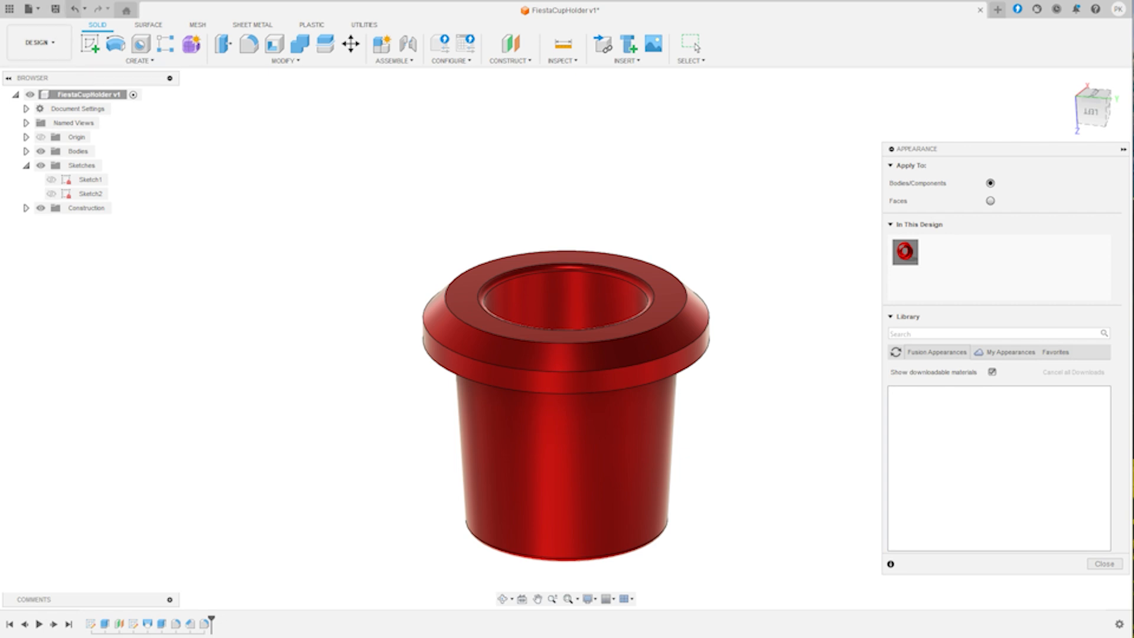
pyautogui.click(28, 9)
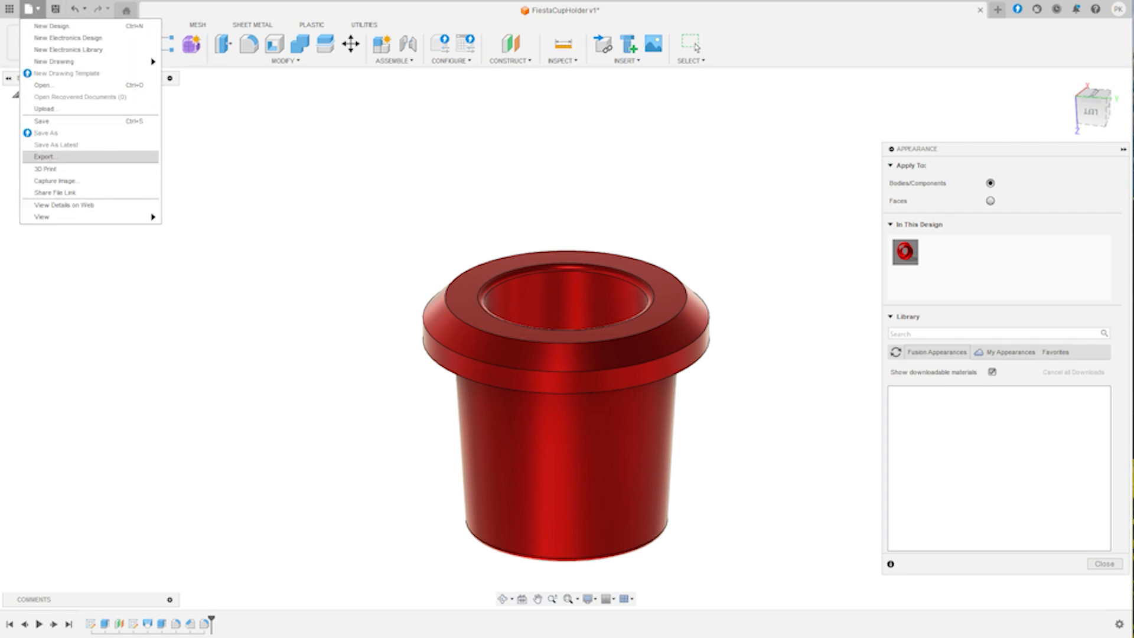
pyautogui.click(44, 156)
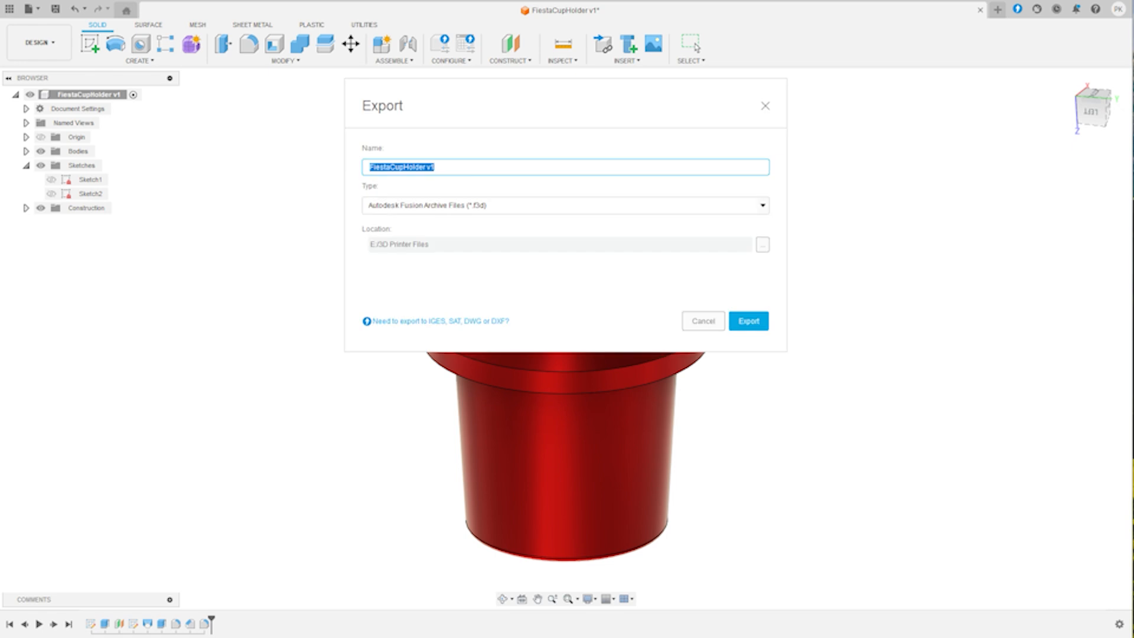
pyautogui.click(703, 321)
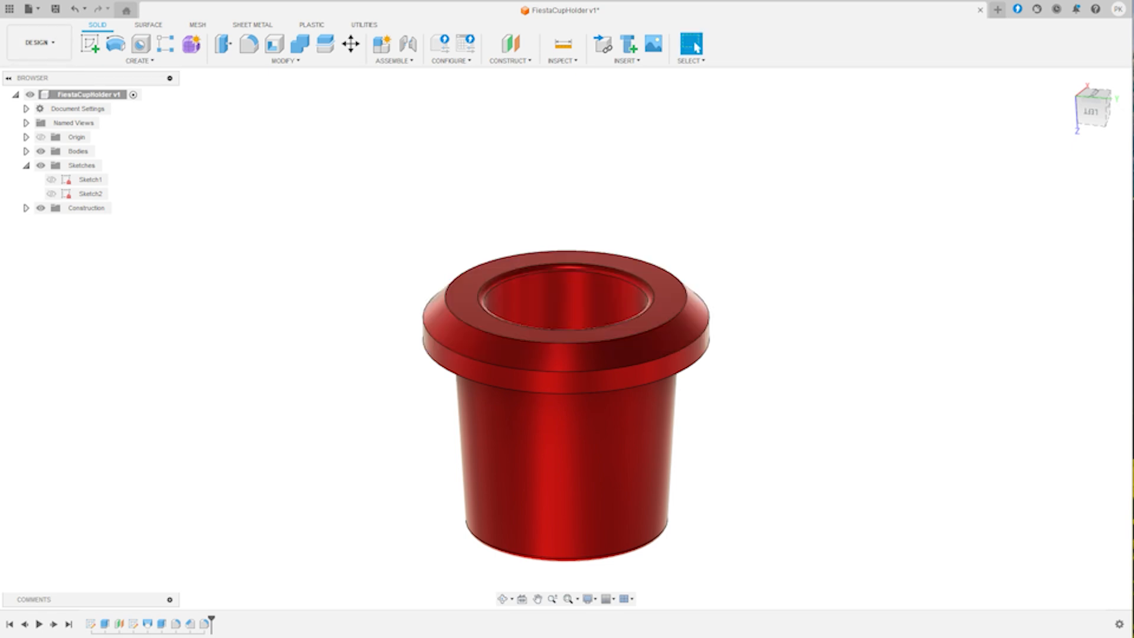
# - Save the design and export it as an STL file named FiestaCupHolder v2 in the 3D Printer Files folder
pyautogui.click(55, 8)
pyautogui.press('Return')
pyautogui.click(28, 9)
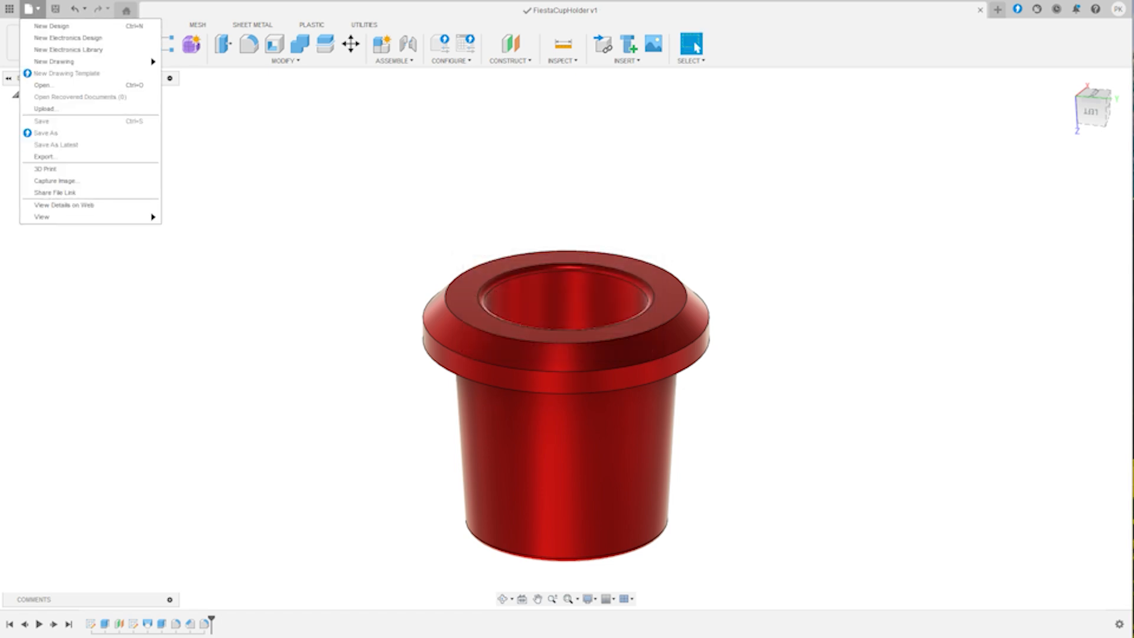
pyautogui.click(44, 157)
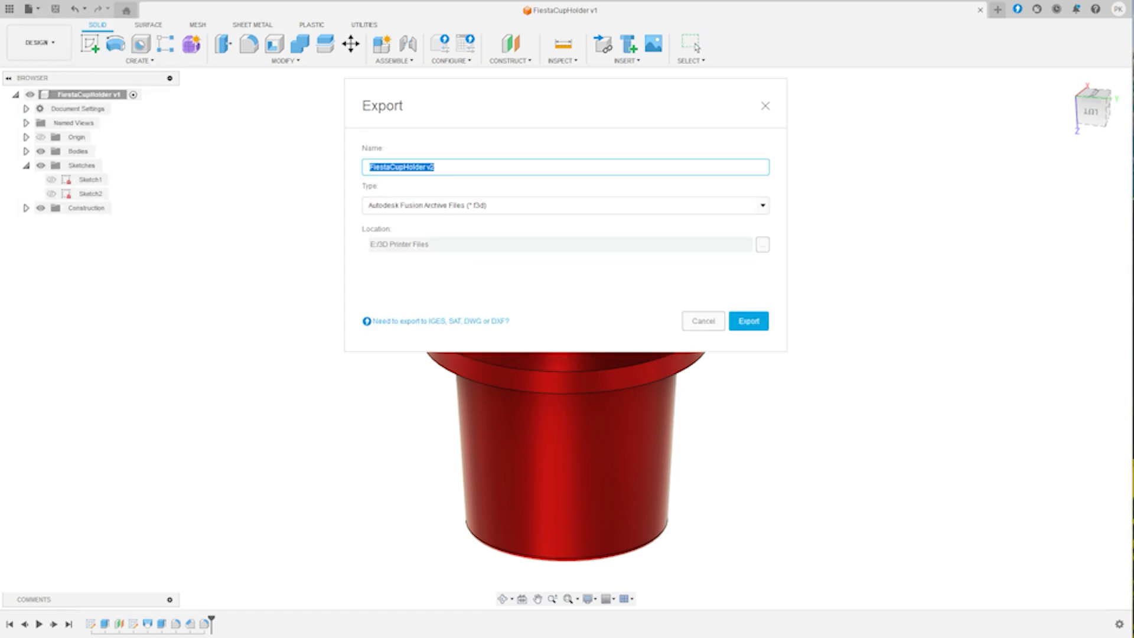
pyautogui.click(565, 206)
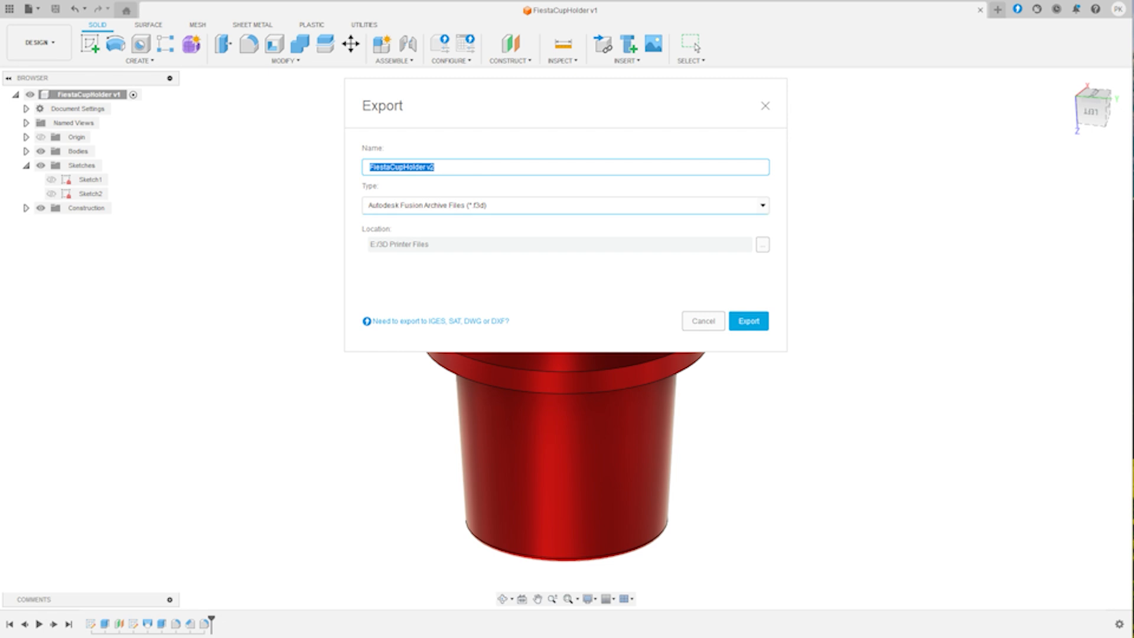
pyautogui.scroll(-2, 531, 284)
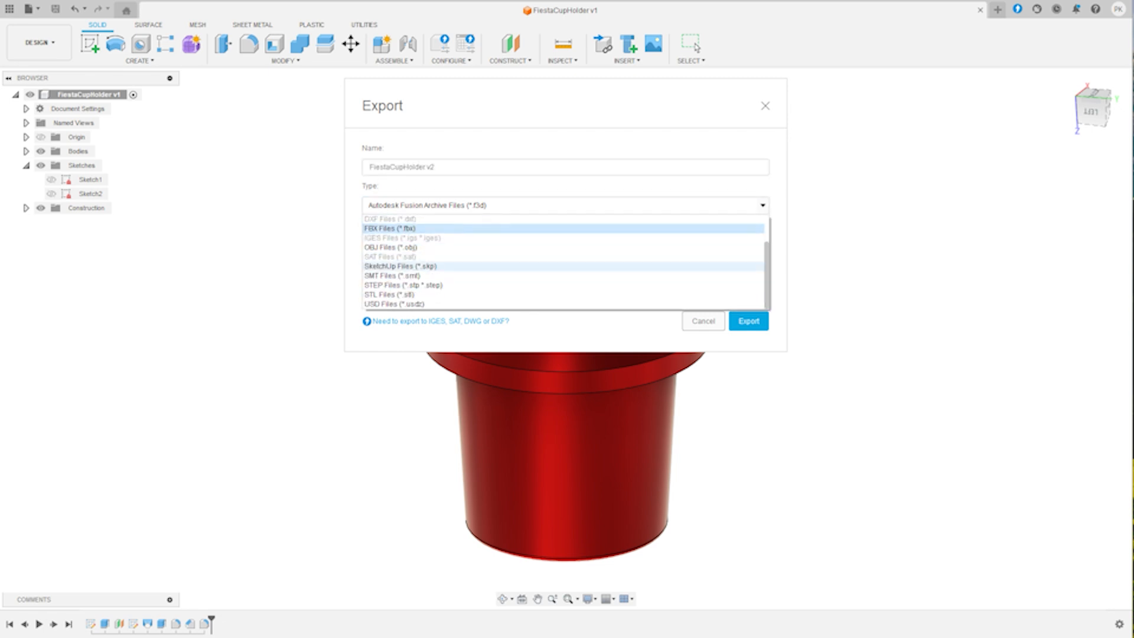
pyautogui.click(531, 294)
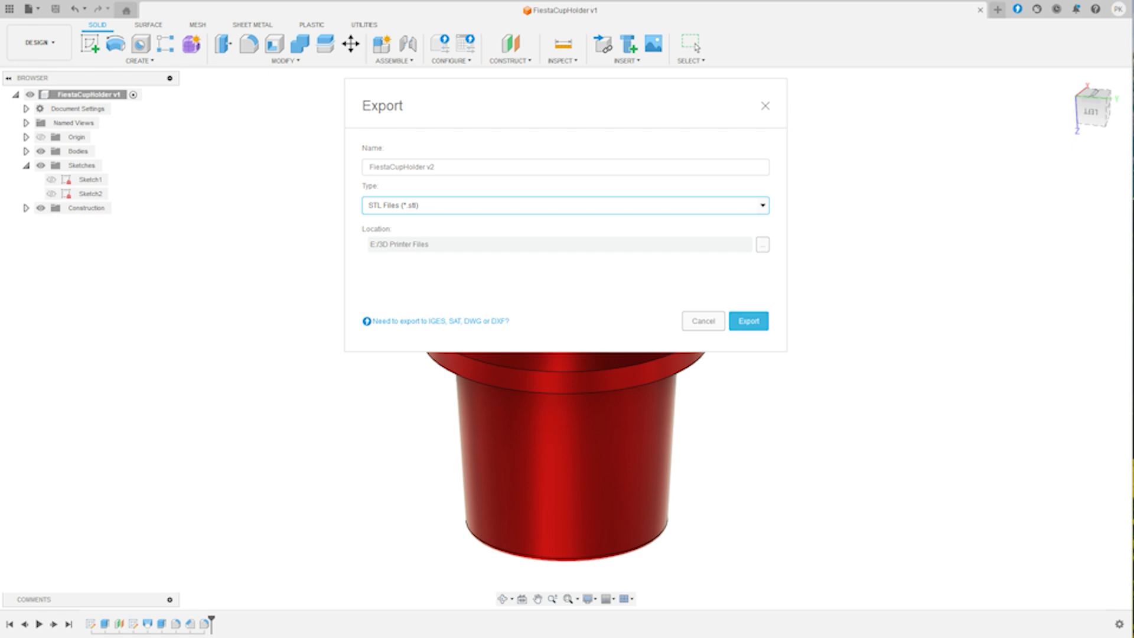
pyautogui.click(748, 320)
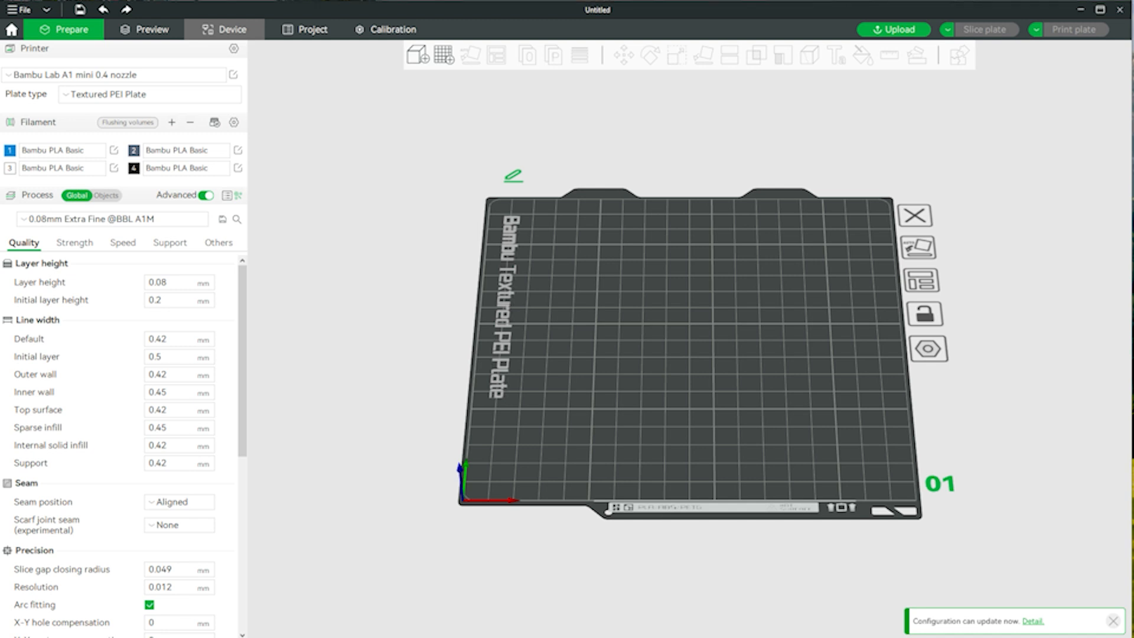
# - Switch to Bambu Studio and select DAFFODILL as the active printer device
pyautogui.click(224, 29)
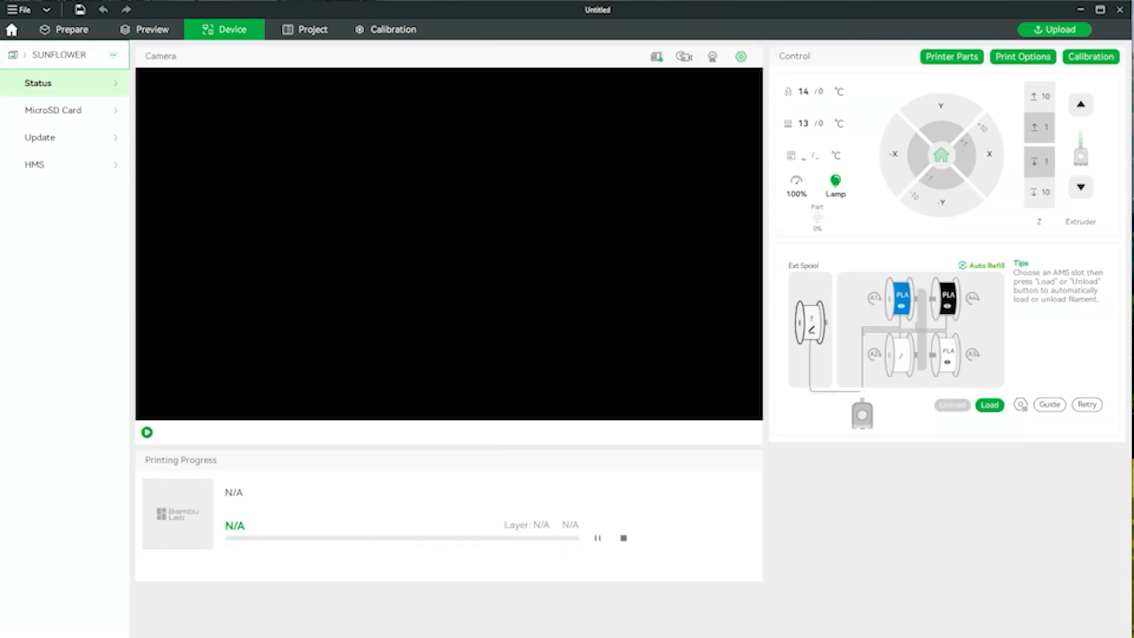
pyautogui.click(64, 55)
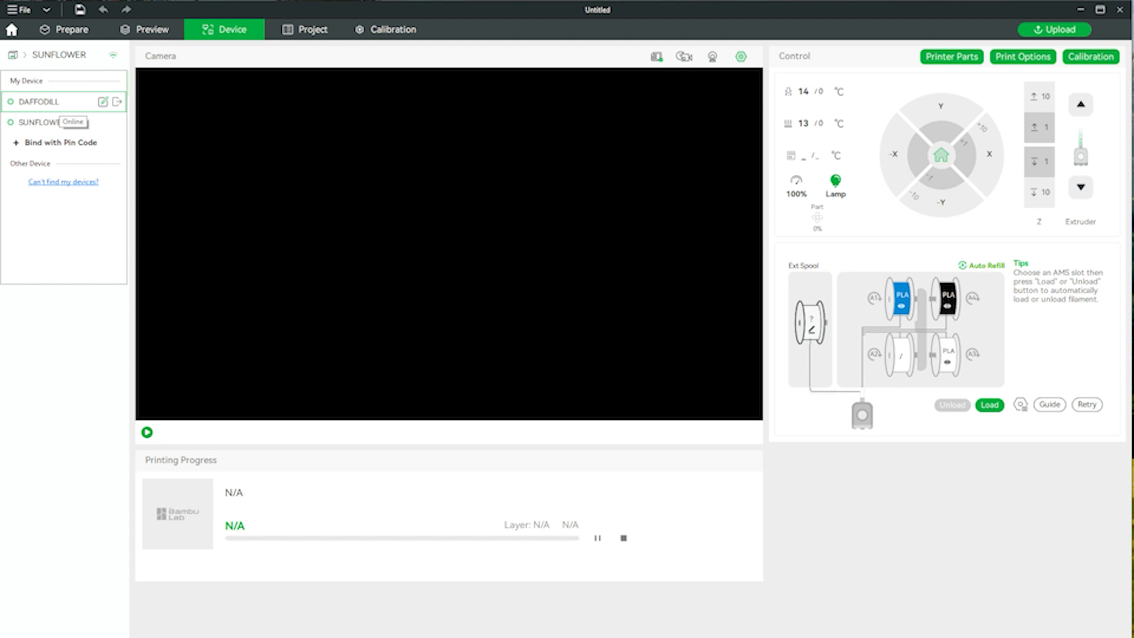
pyautogui.click(42, 102)
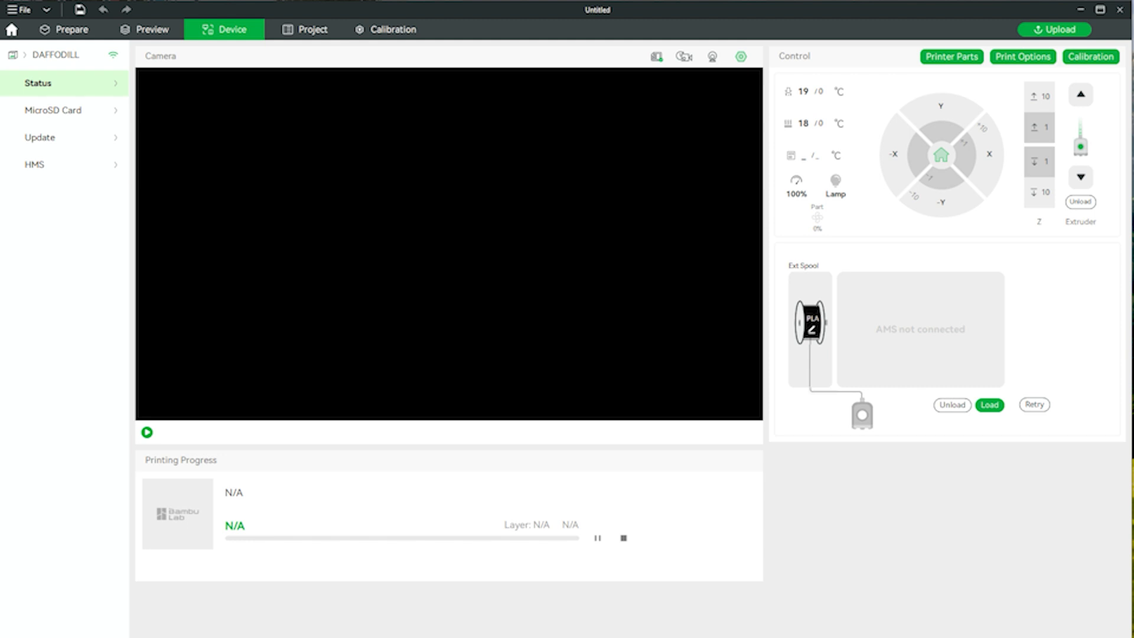
# - Return to print preparation and fully resync the filament list with the selected printer
pyautogui.click(64, 29)
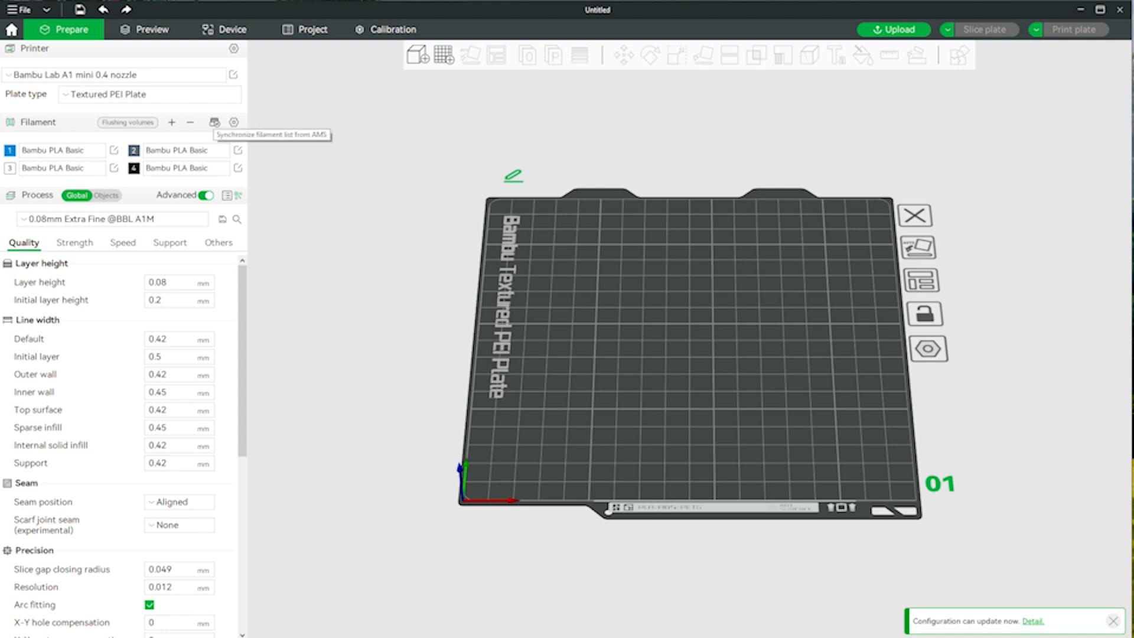
pyautogui.click(214, 122)
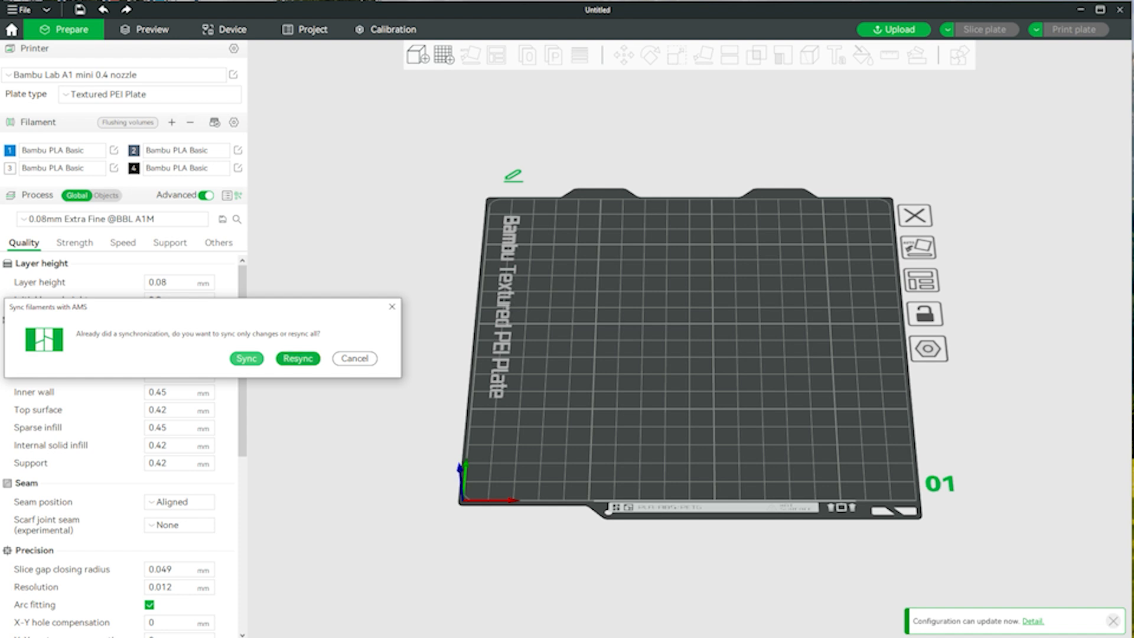
pyautogui.click(297, 358)
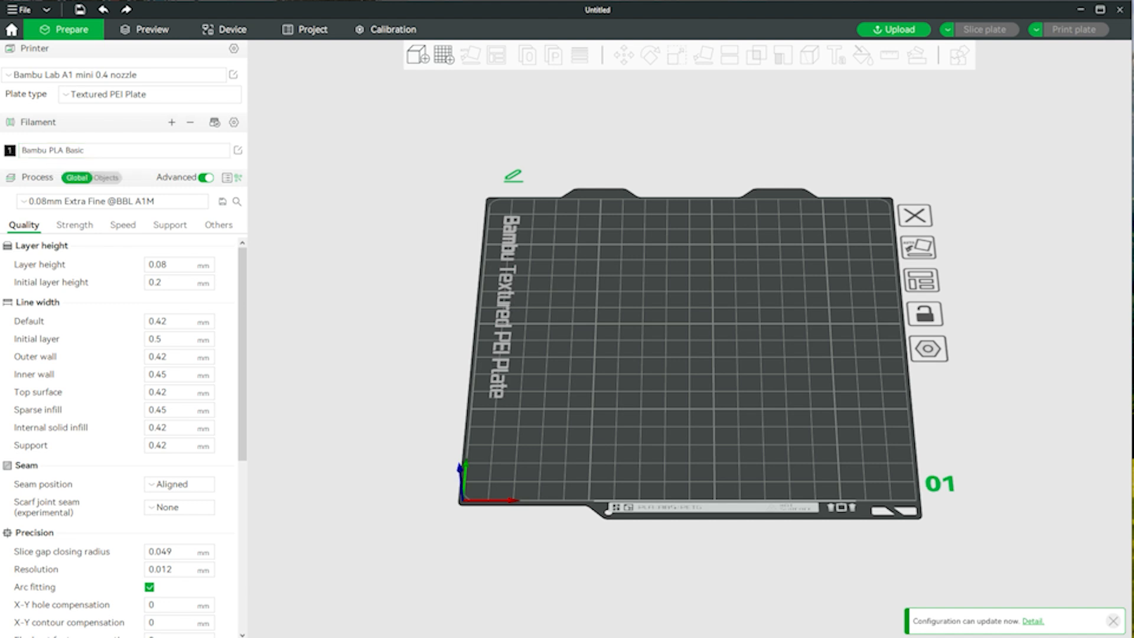
pyautogui.click(54, 201)
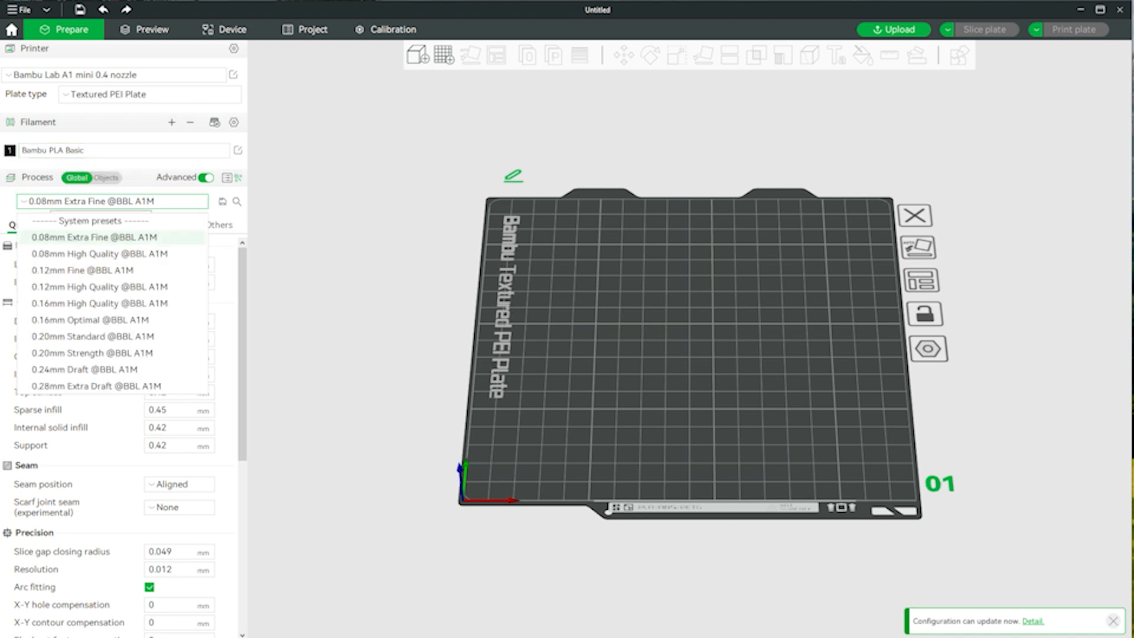
pyautogui.click(54, 201)
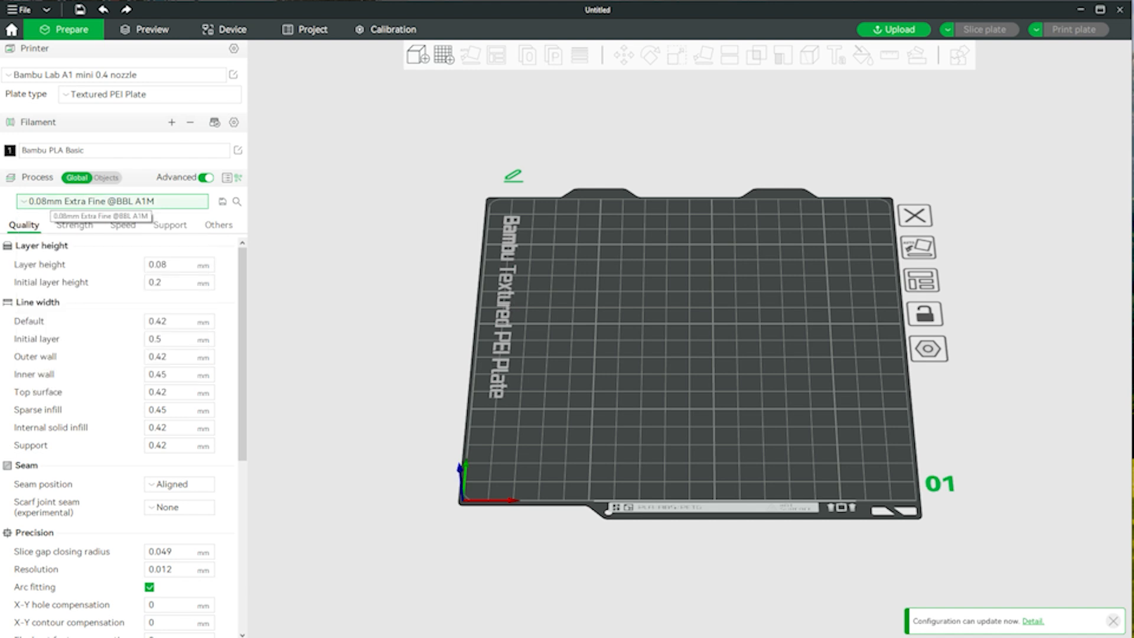
pyautogui.click(54, 201)
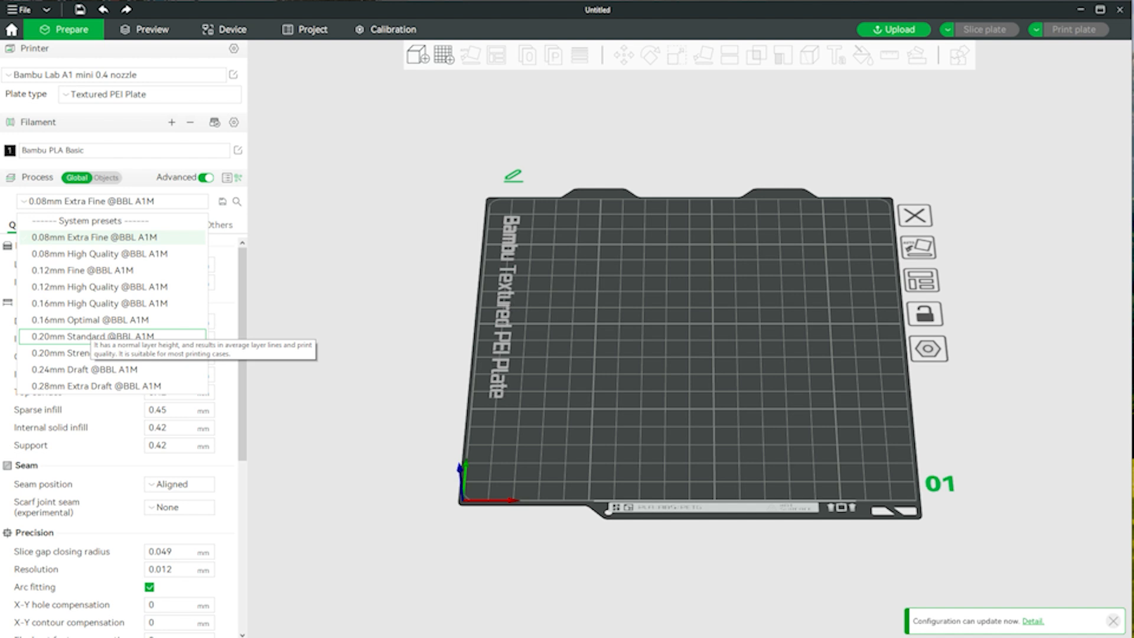
pyautogui.click(89, 336)
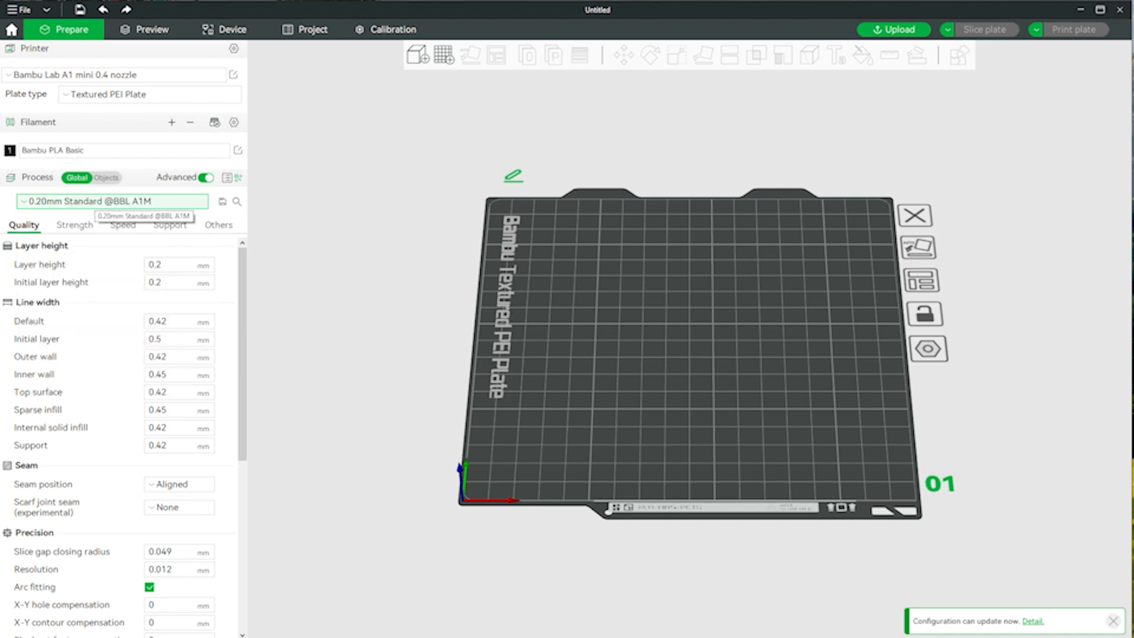
pyautogui.click(94, 201)
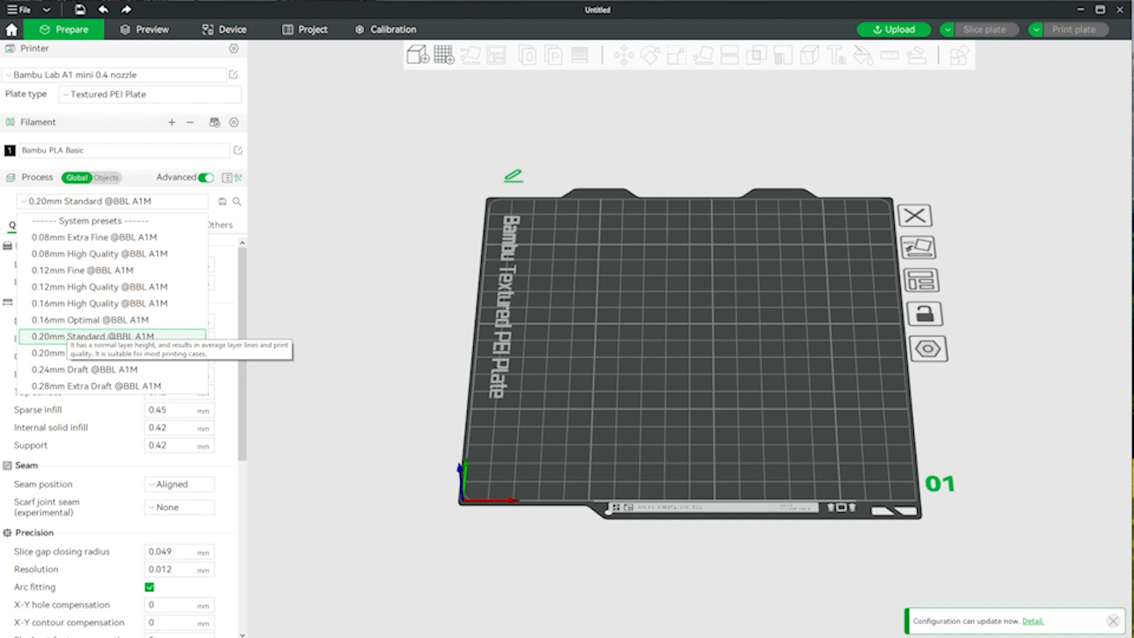
pyautogui.click(88, 336)
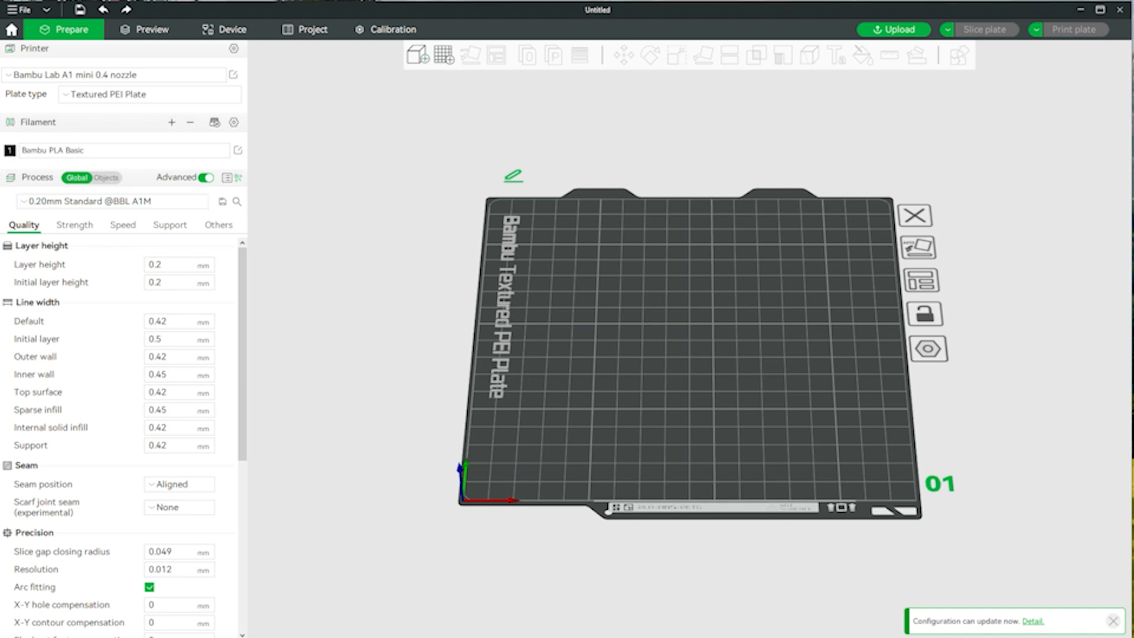
# - Start importing a model and look through the 3D Printer Files folder for the exported cup holder
pyautogui.hotkey('ctrl', 'i')
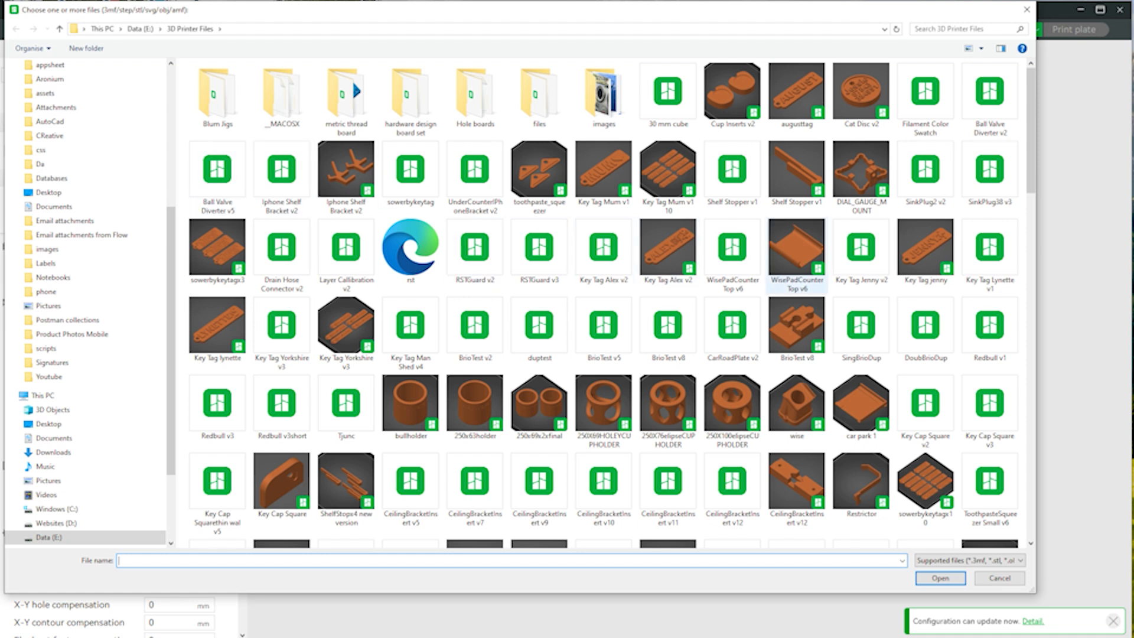
pyautogui.scroll(-3, 912, 128)
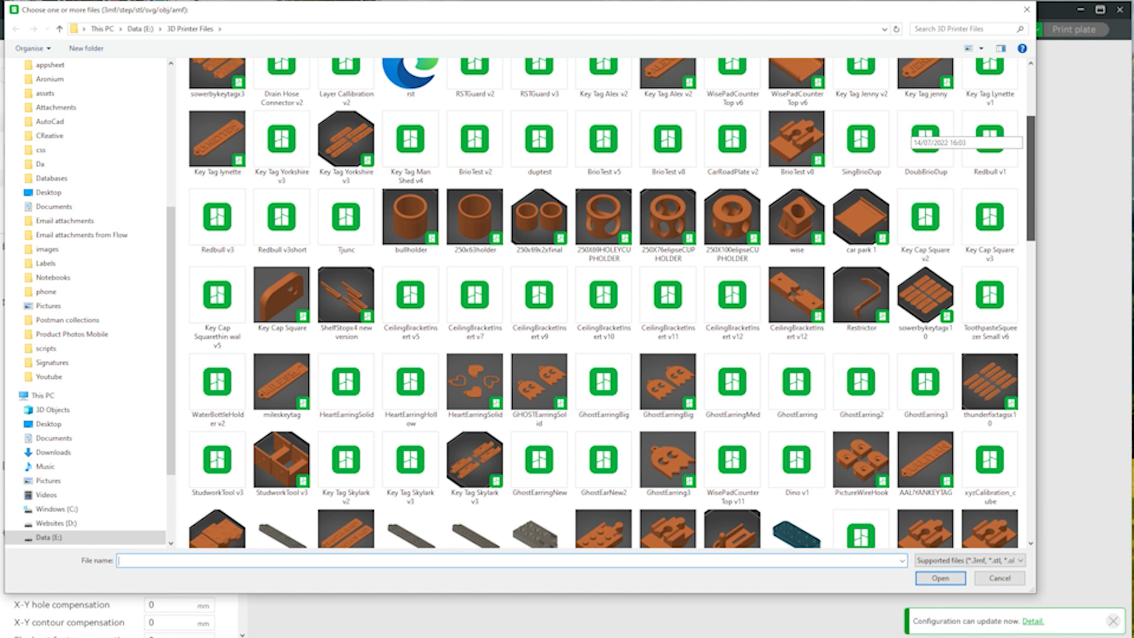
pyautogui.scroll(-2, 913, 133)
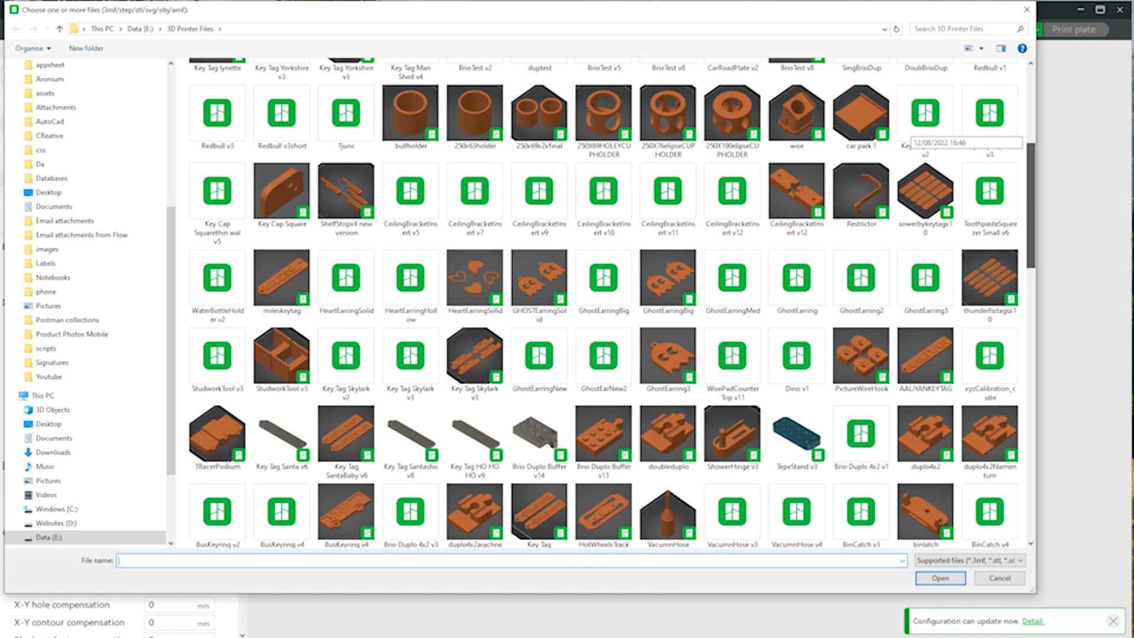
pyautogui.scroll(-5, 912, 133)
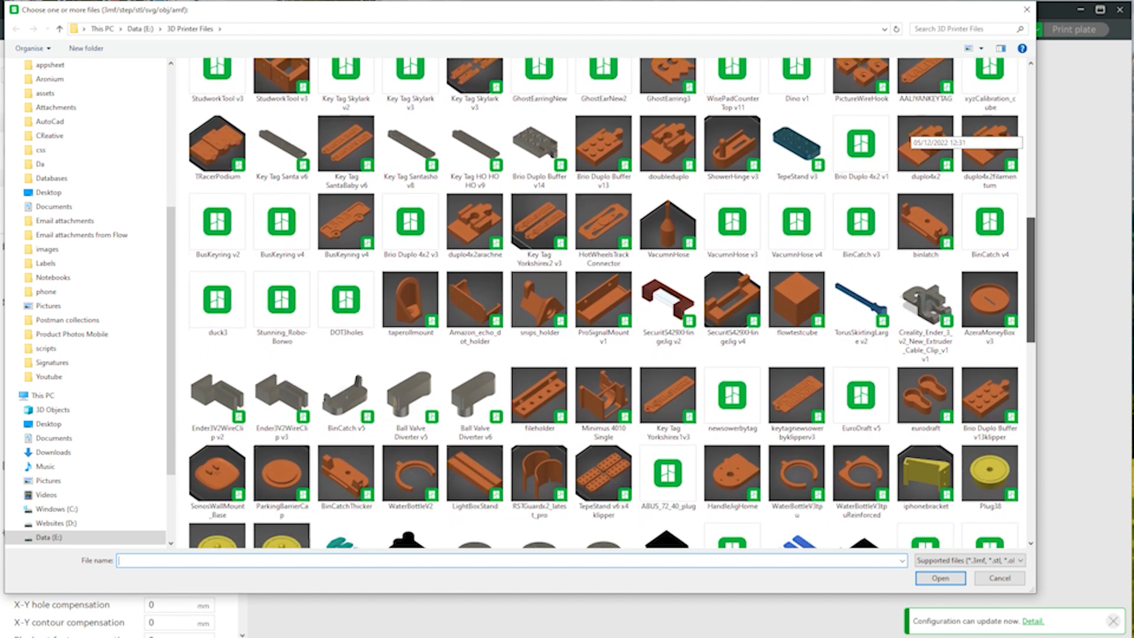
pyautogui.scroll(-7, 912, 133)
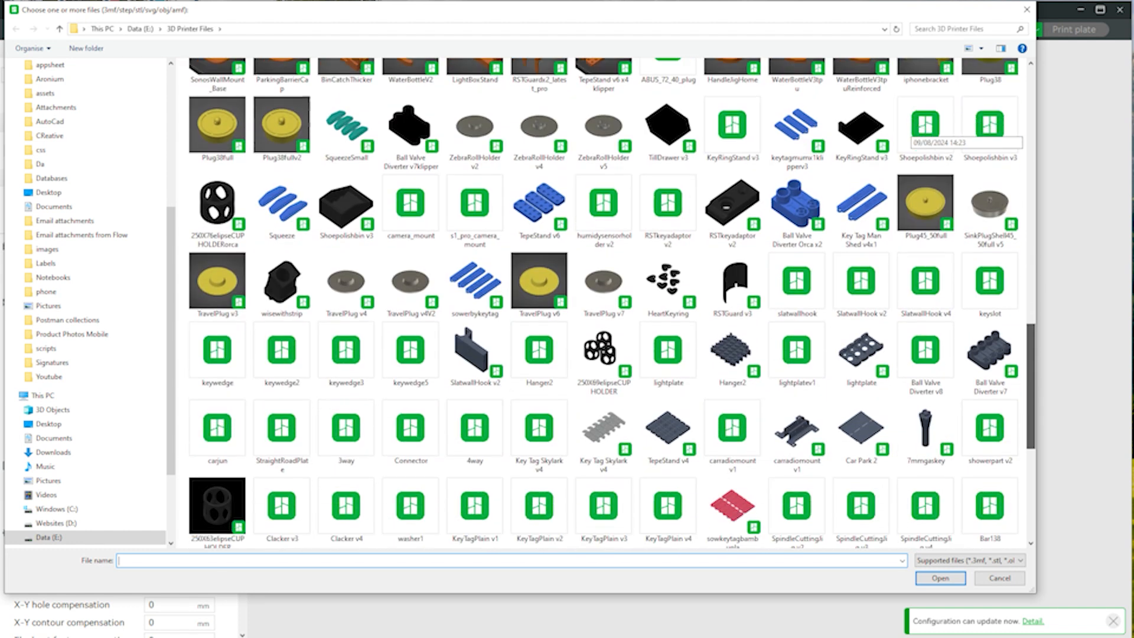
pyautogui.scroll(-5, 913, 133)
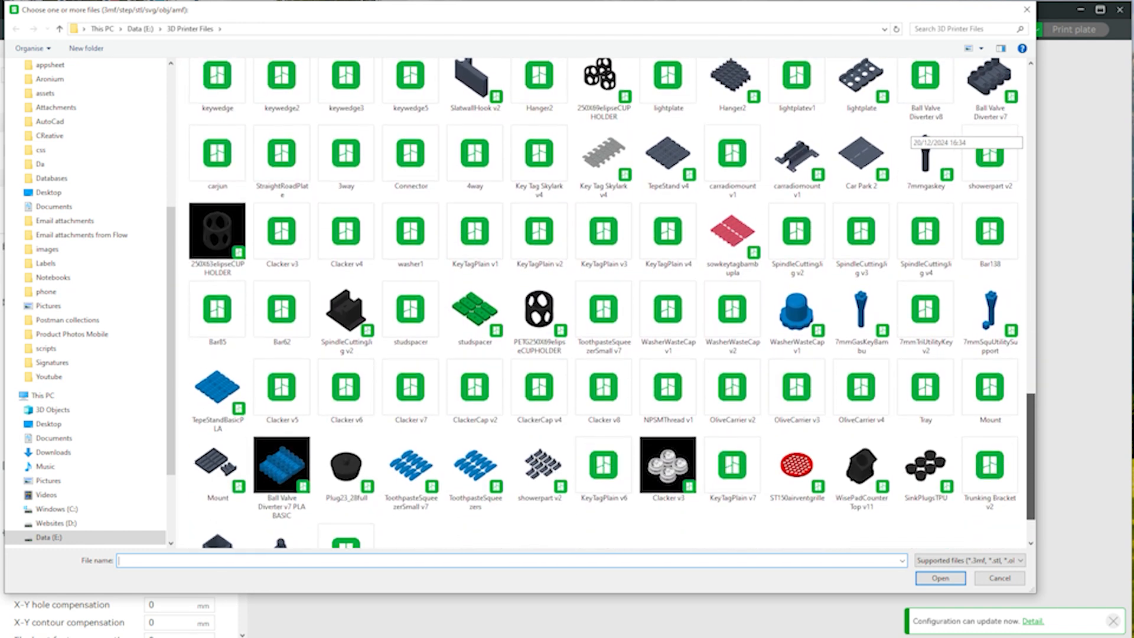
pyautogui.scroll(10, 912, 133)
pyautogui.scroll(3, 912, 133)
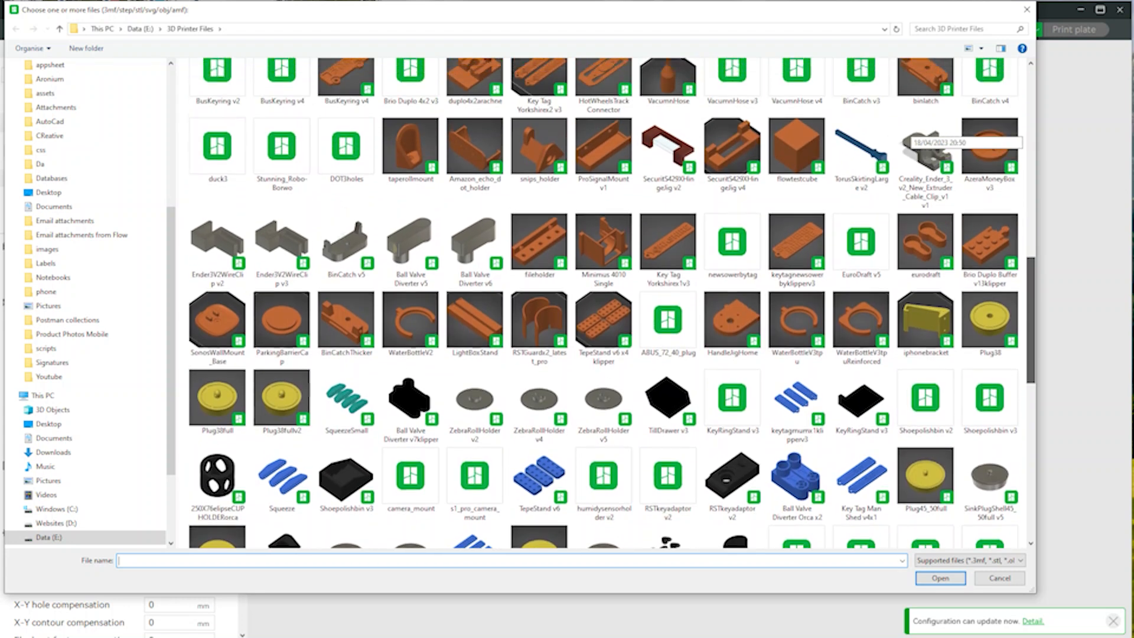
pyautogui.scroll(5, 912, 133)
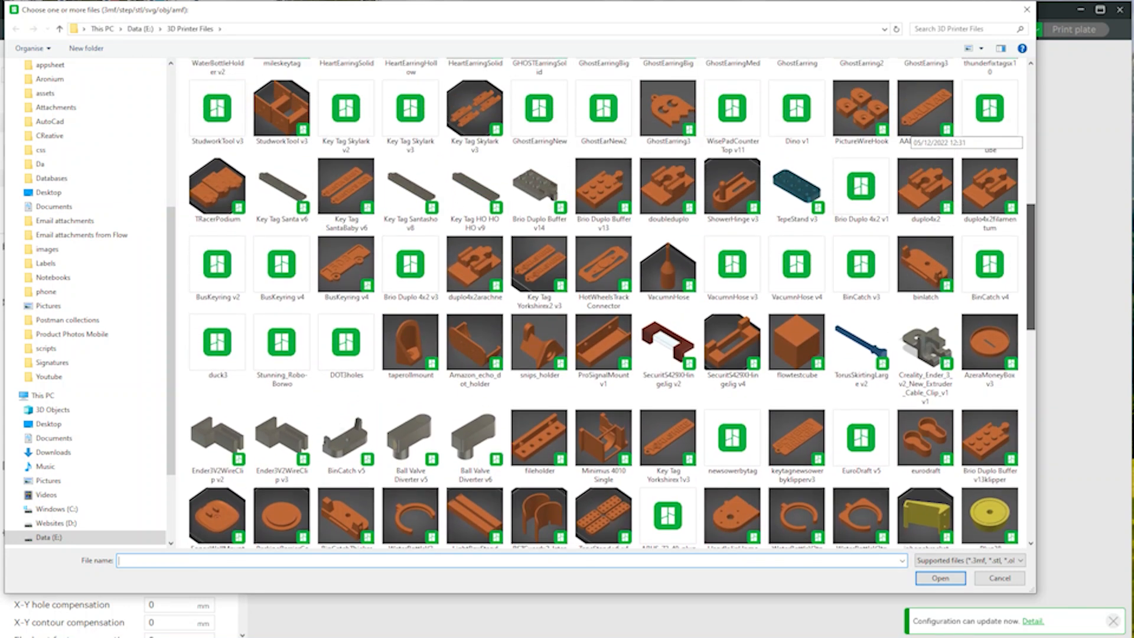
pyautogui.scroll(3, 912, 133)
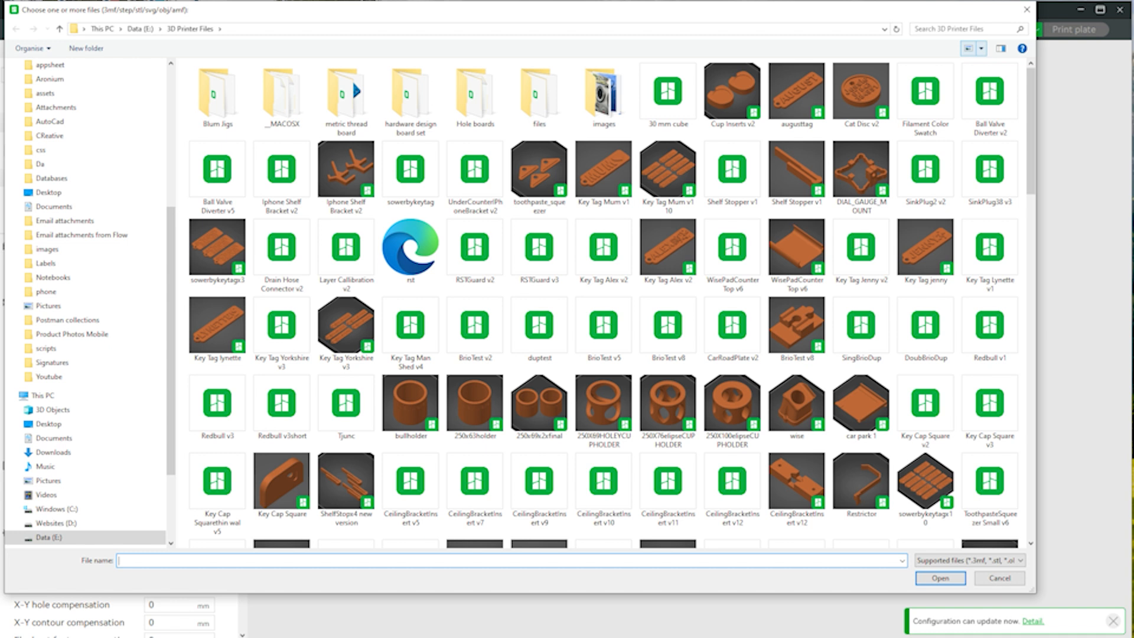
# - Show the files as a detailed list sorted by date, newest first, and import FiestaCupHolder v2 onto the plate
pyautogui.click(981, 48)
pyautogui.click(1020, 120)
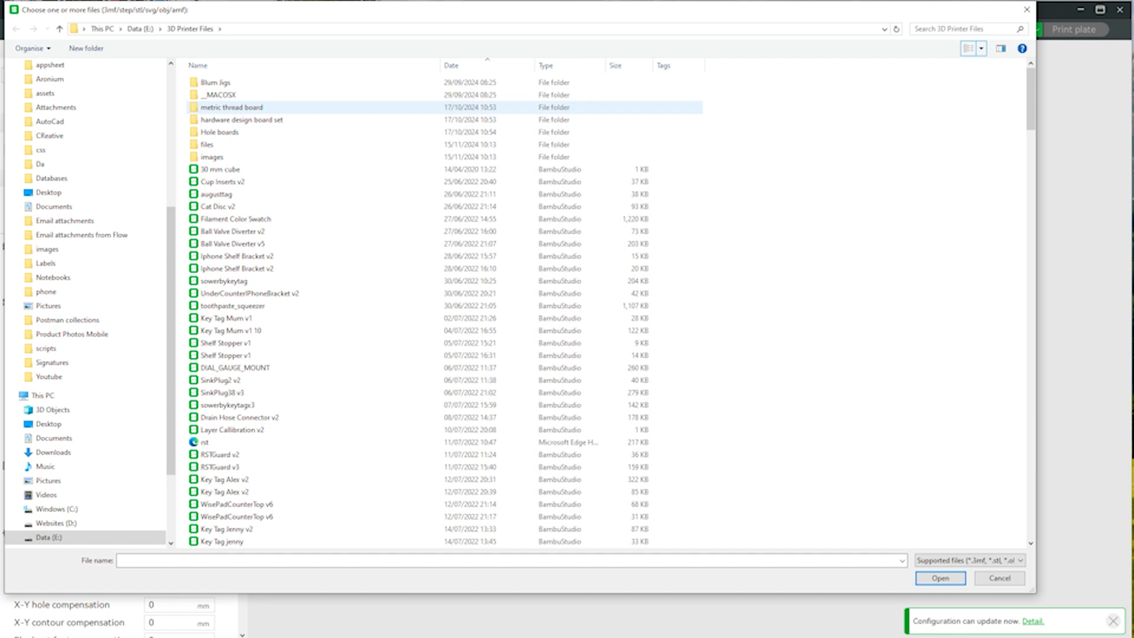
pyautogui.click(466, 65)
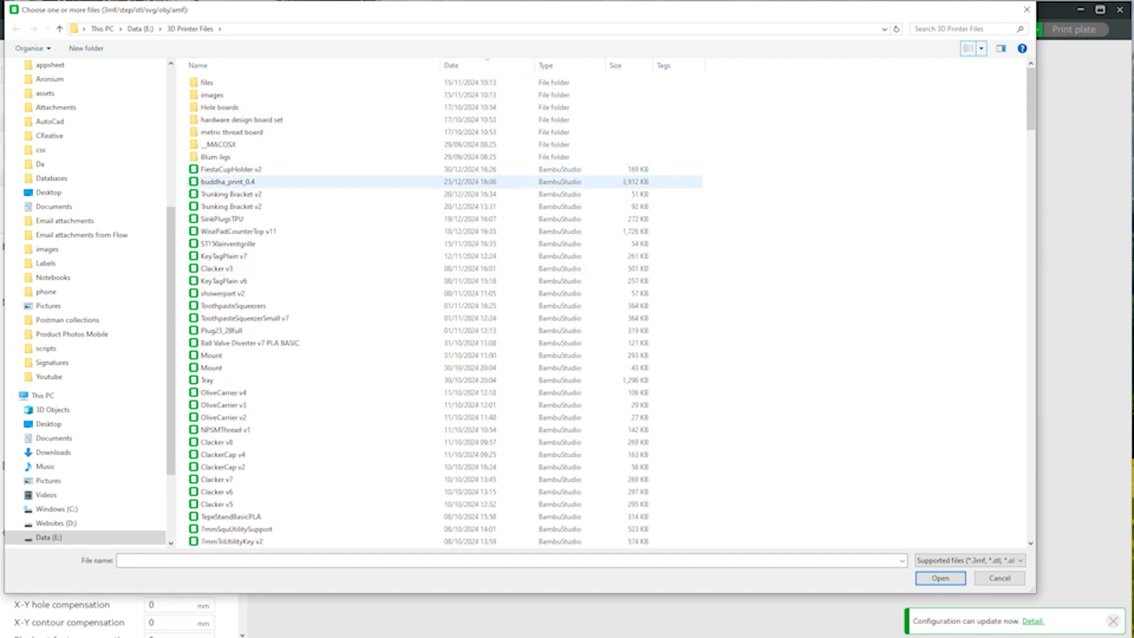
pyautogui.doubleClick(240, 170)
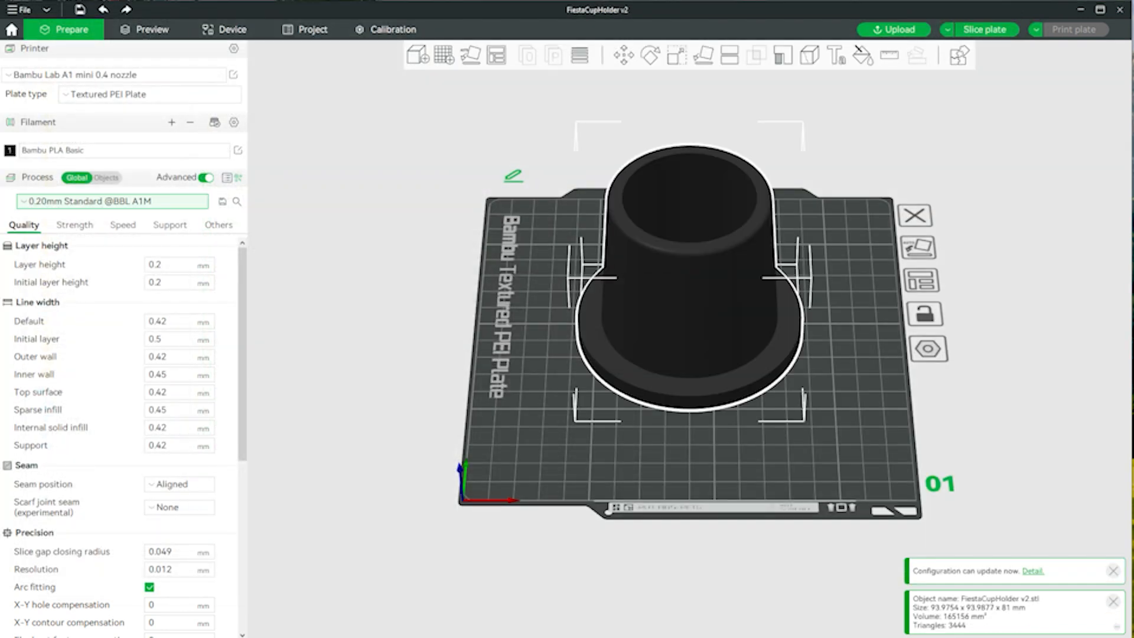
# - Set the number of wall loops to 3 in the strength settings for the cup holder print
pyautogui.moveTo(826, 461); pyautogui.dragTo(851, 459)
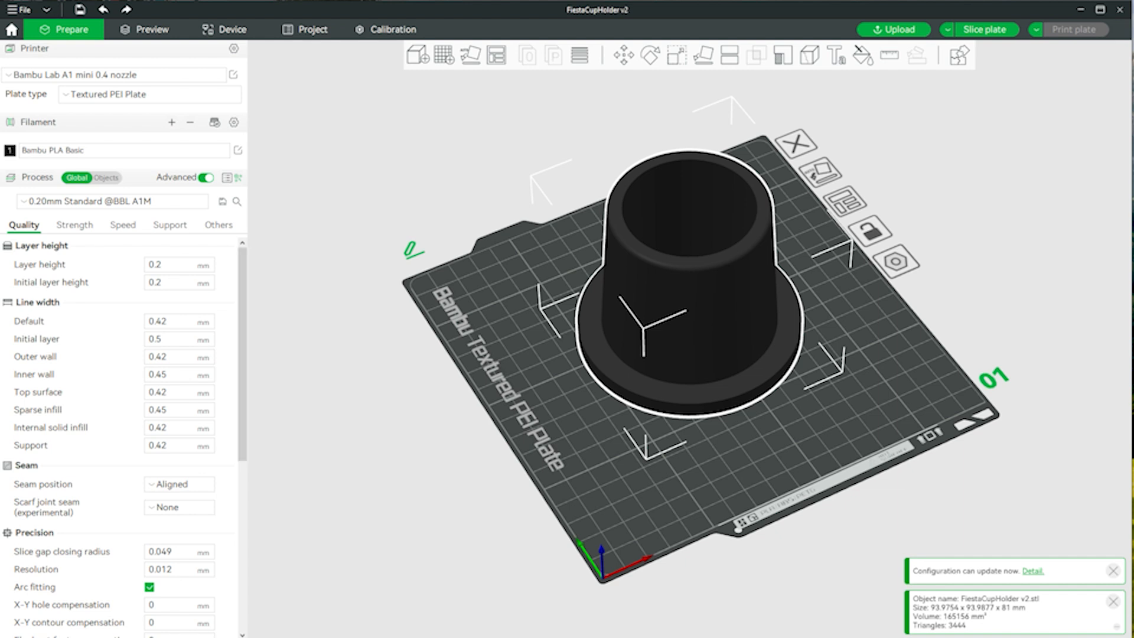
pyautogui.scroll(-5, 242, 354)
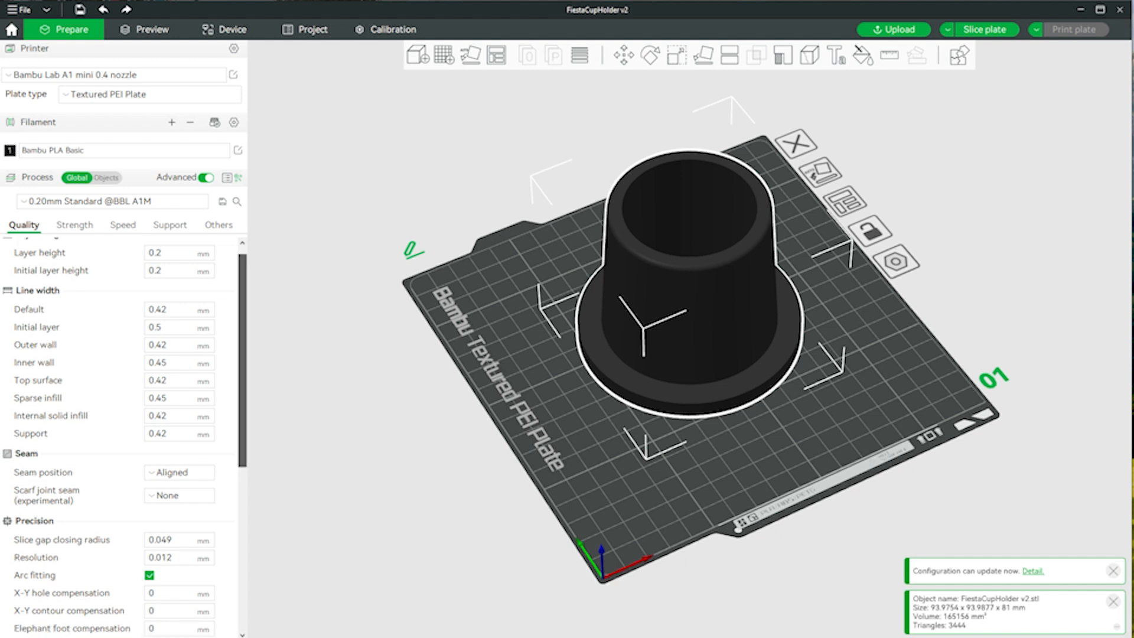
pyautogui.moveTo(242, 441); pyautogui.dragTo(242, 354)
pyautogui.click(74, 225)
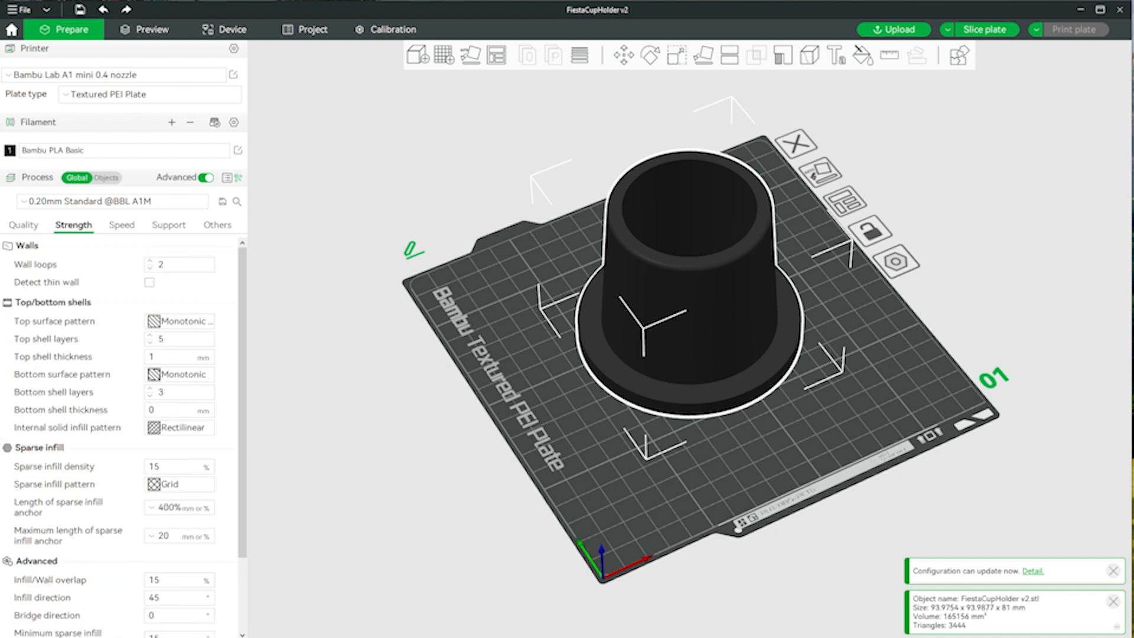
pyautogui.click(150, 261)
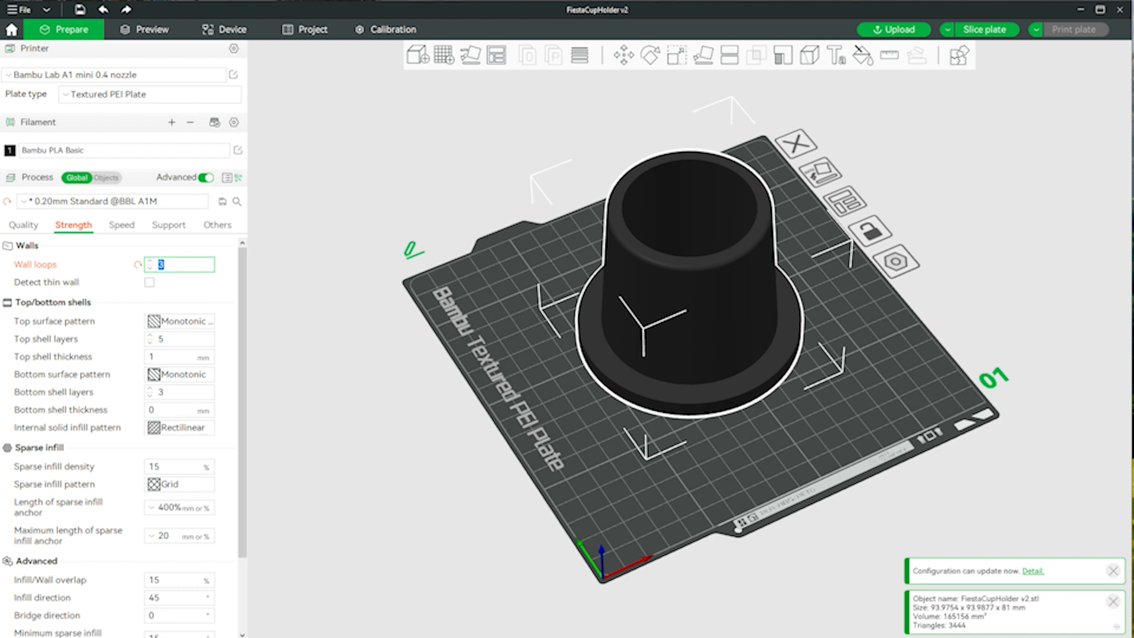
pyautogui.moveTo(243, 366)
pyautogui.mouseDown()
pyautogui.moveTo(243, 439)
pyautogui.moveTo(242, 367)
pyautogui.mouseUp()
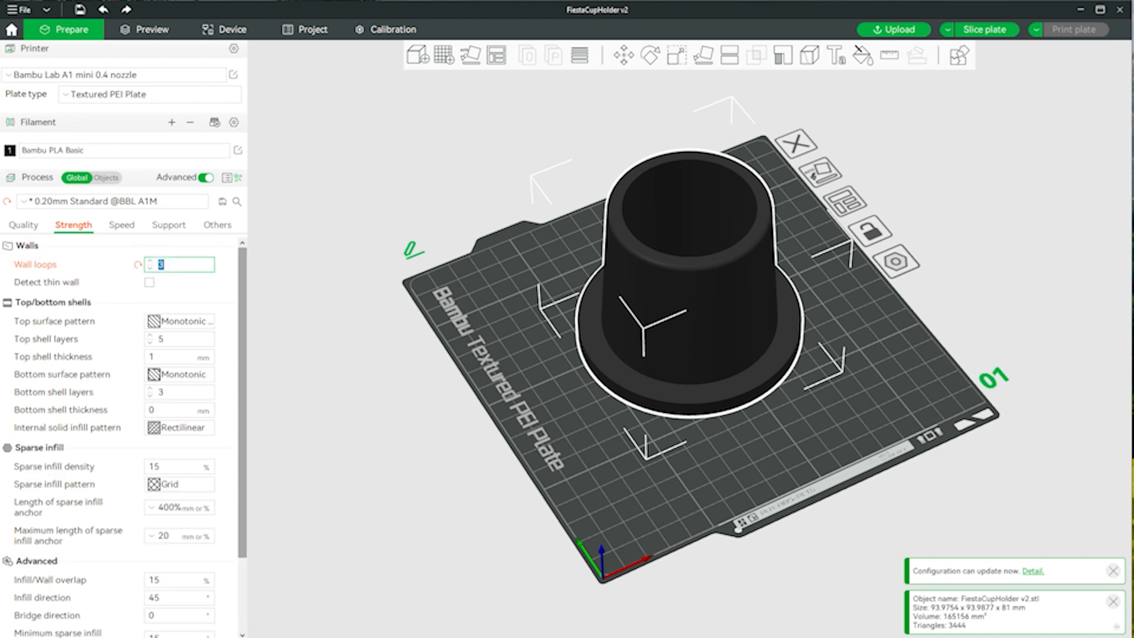
# - Look through the quality, strength, speed and support settings of the print process
pyautogui.click(24, 225)
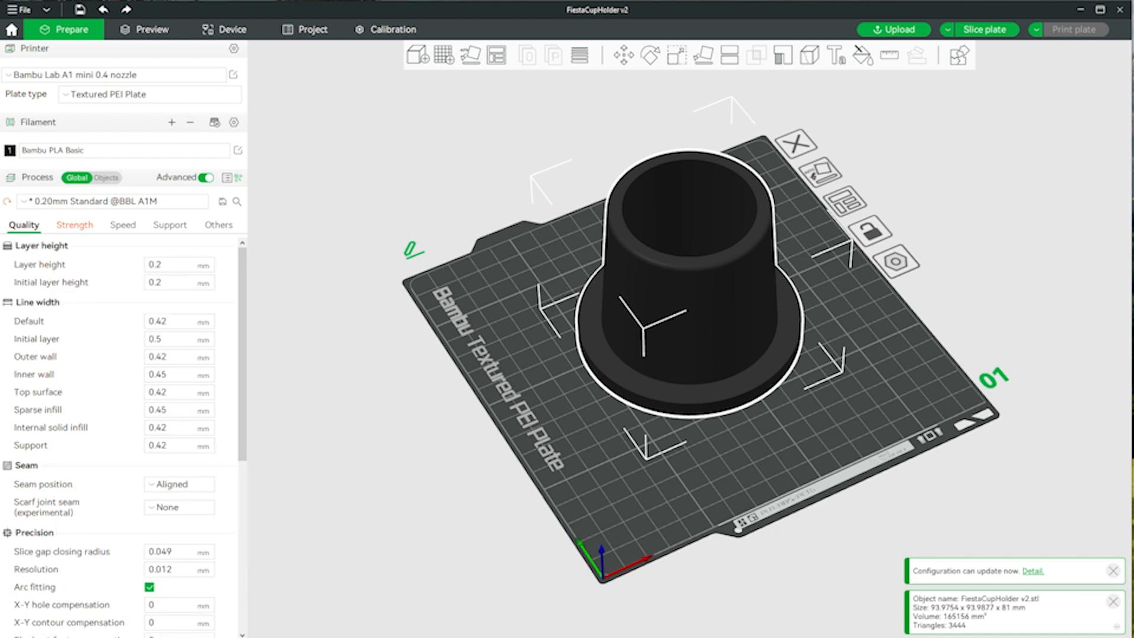
pyautogui.moveTo(243, 345)
pyautogui.mouseDown()
pyautogui.moveTo(243, 516)
pyautogui.moveTo(243, 345)
pyautogui.mouseUp()
pyautogui.click(75, 225)
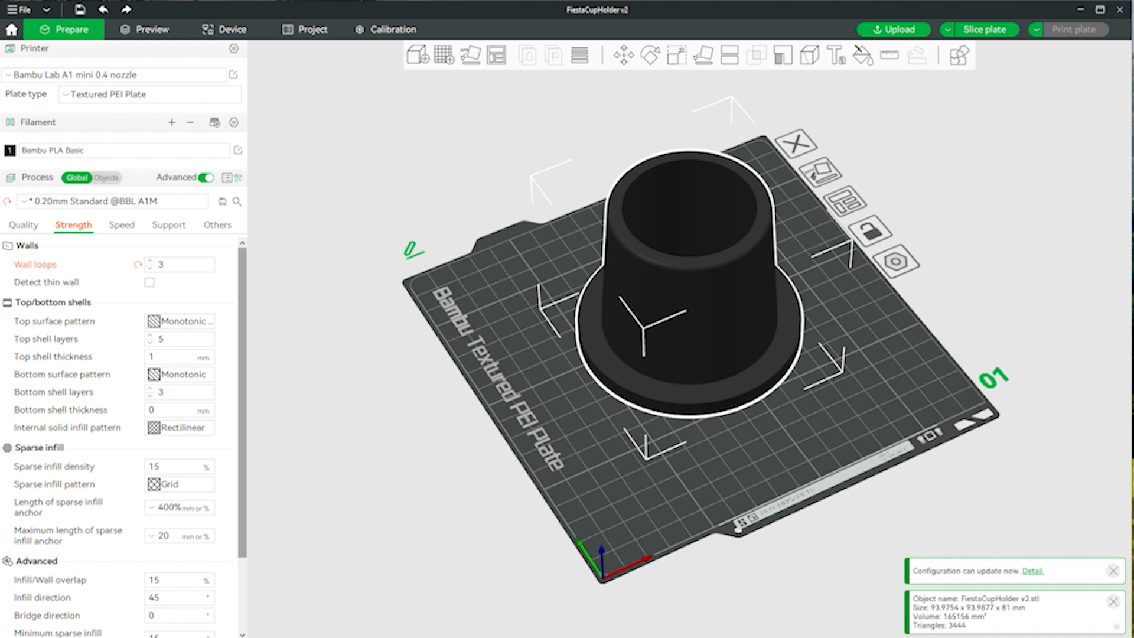
pyautogui.moveTo(243, 401)
pyautogui.mouseDown()
pyautogui.moveTo(242, 476)
pyautogui.moveTo(242, 403)
pyautogui.mouseUp()
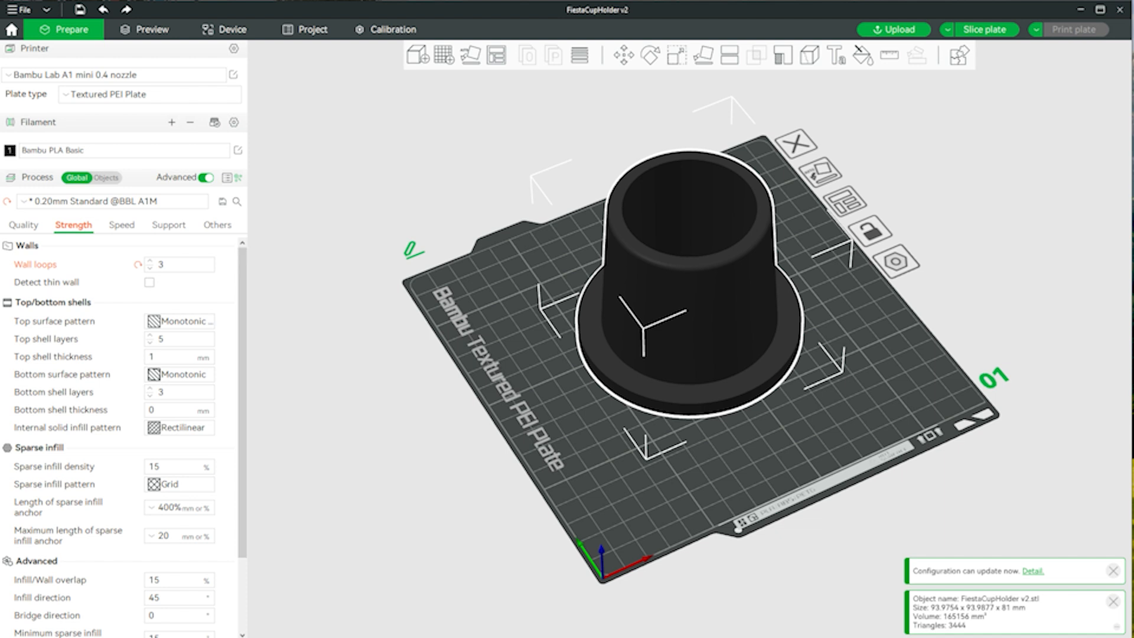
pyautogui.click(121, 225)
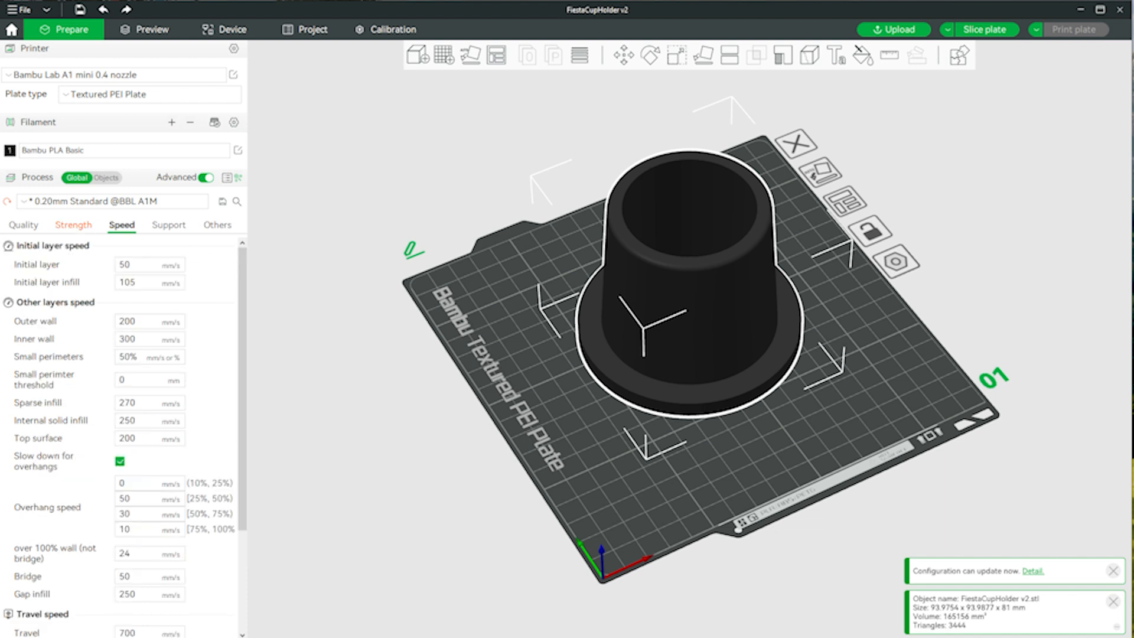
pyautogui.click(169, 225)
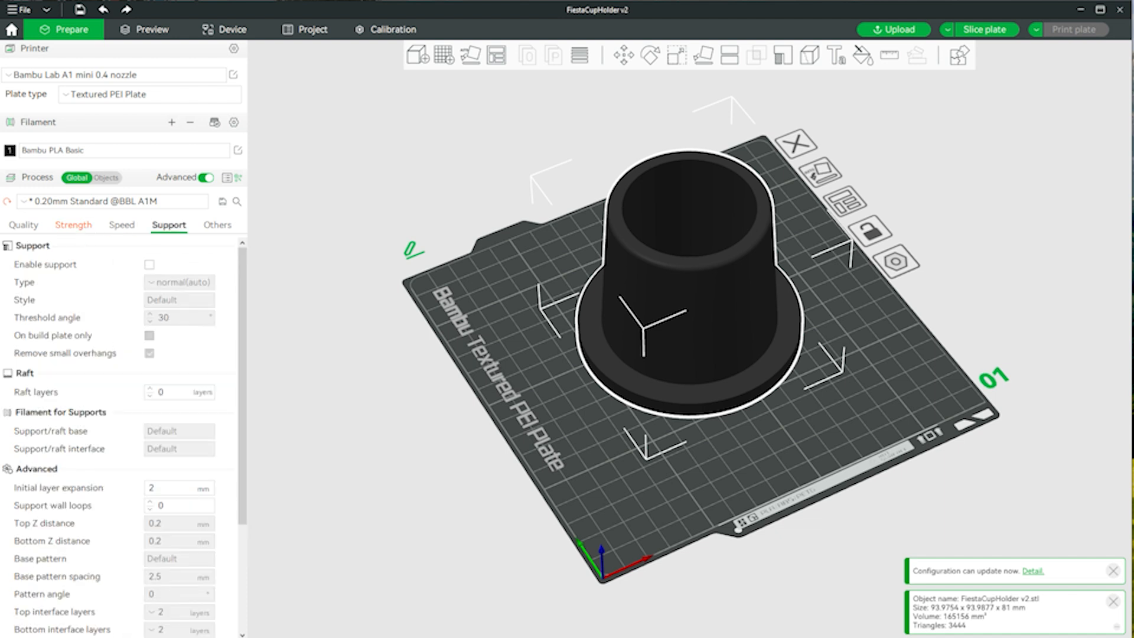
pyautogui.click(24, 225)
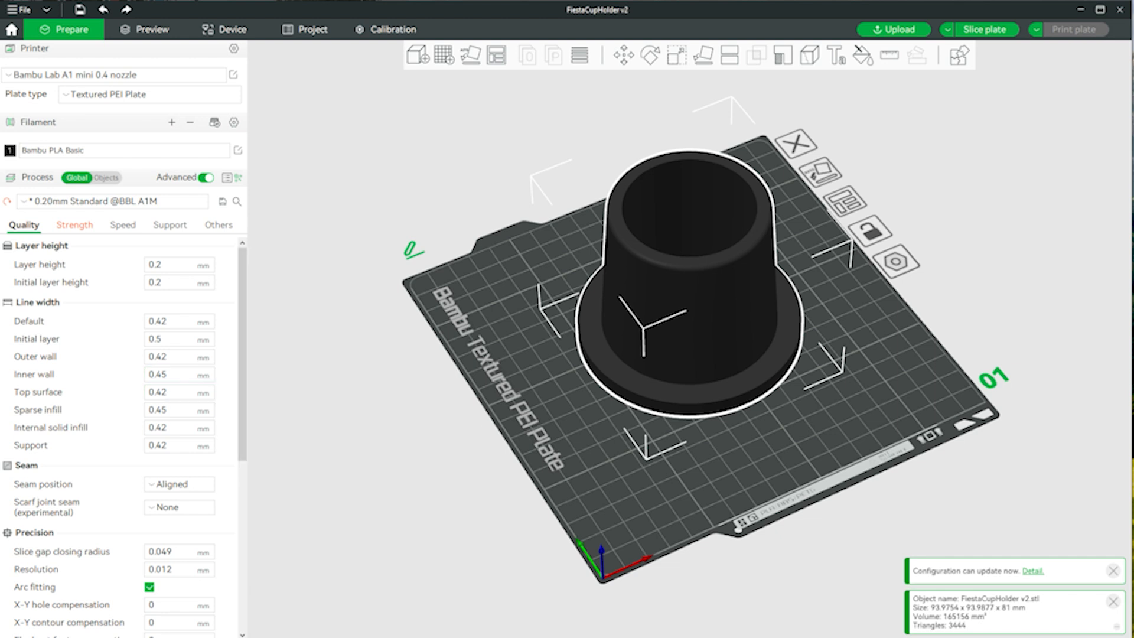
pyautogui.click(74, 225)
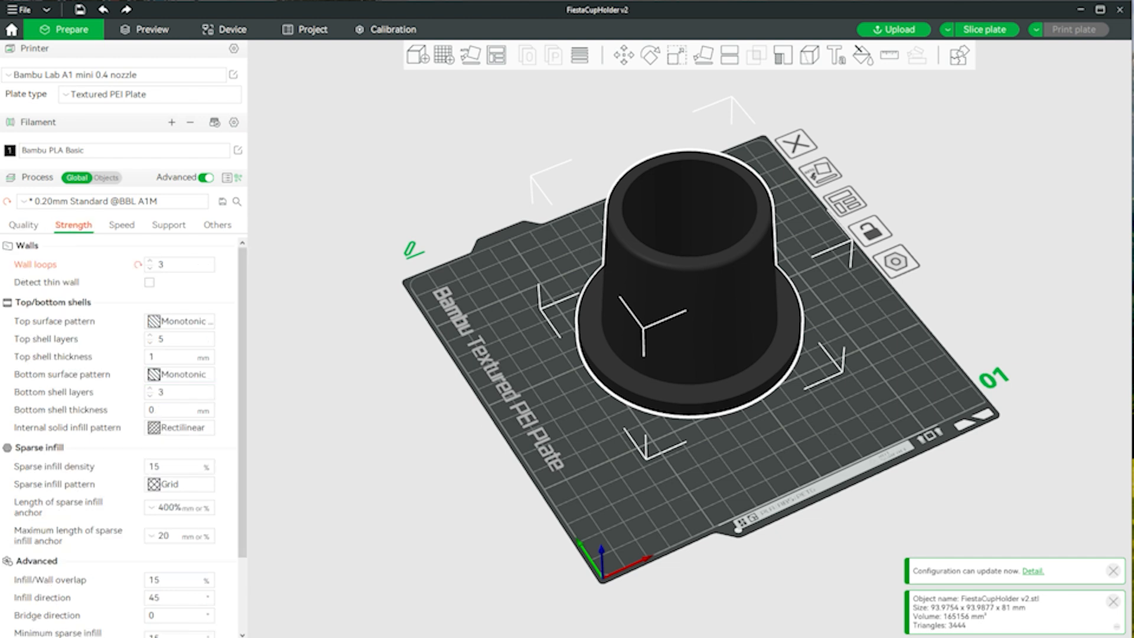
# - Set the sparse infill pattern to Gyroid in the strength settings
pyautogui.moveTo(768, 461)
pyautogui.mouseDown()
pyautogui.moveTo(778, 485)
pyautogui.moveTo(782, 459)
pyautogui.mouseUp()
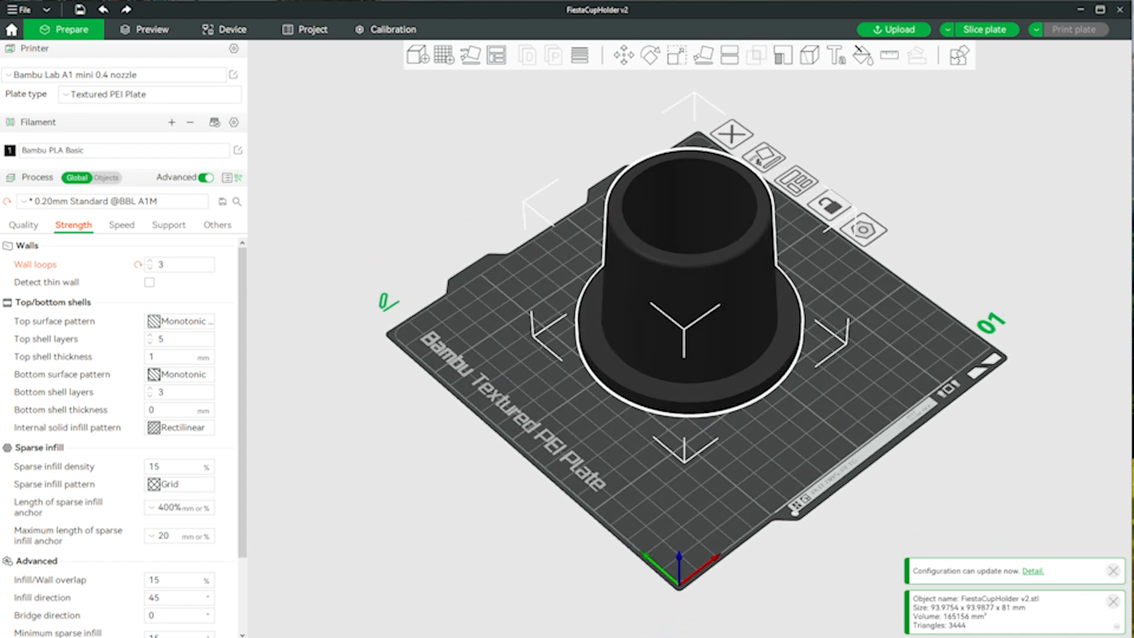
pyautogui.scroll(-3, 124, 437)
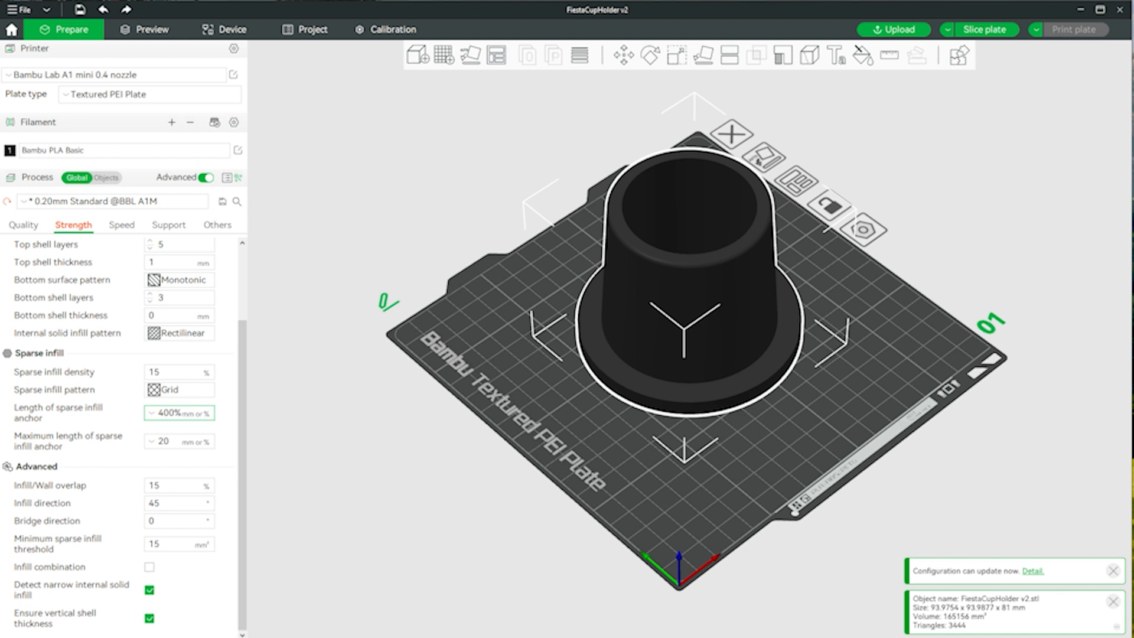
pyautogui.click(177, 390)
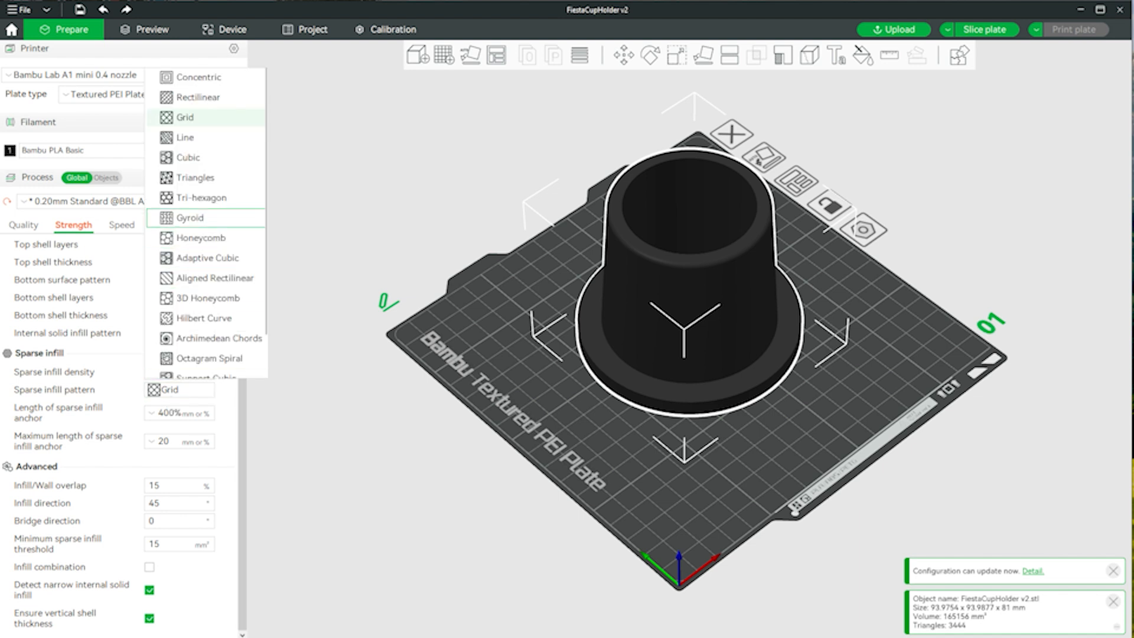
pyautogui.click(195, 217)
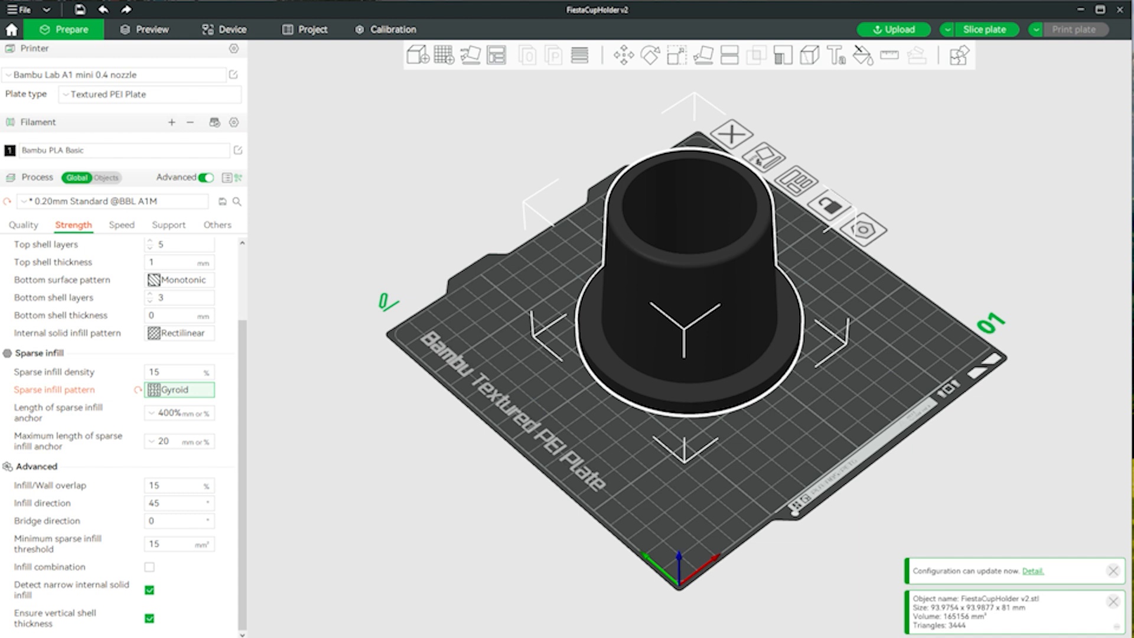
# - Review the wall, top and bottom shell, sparse infill and advanced strength settings
pyautogui.scroll(3, 118, 437)
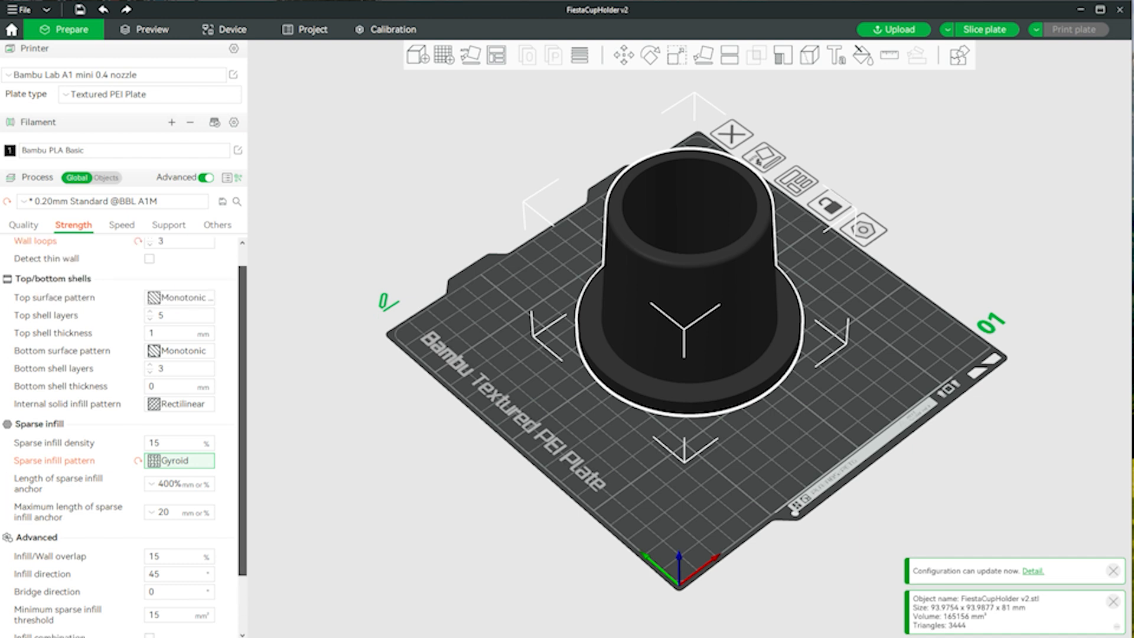
pyautogui.scroll(-3, 118, 437)
pyautogui.scroll(-1, 124, 437)
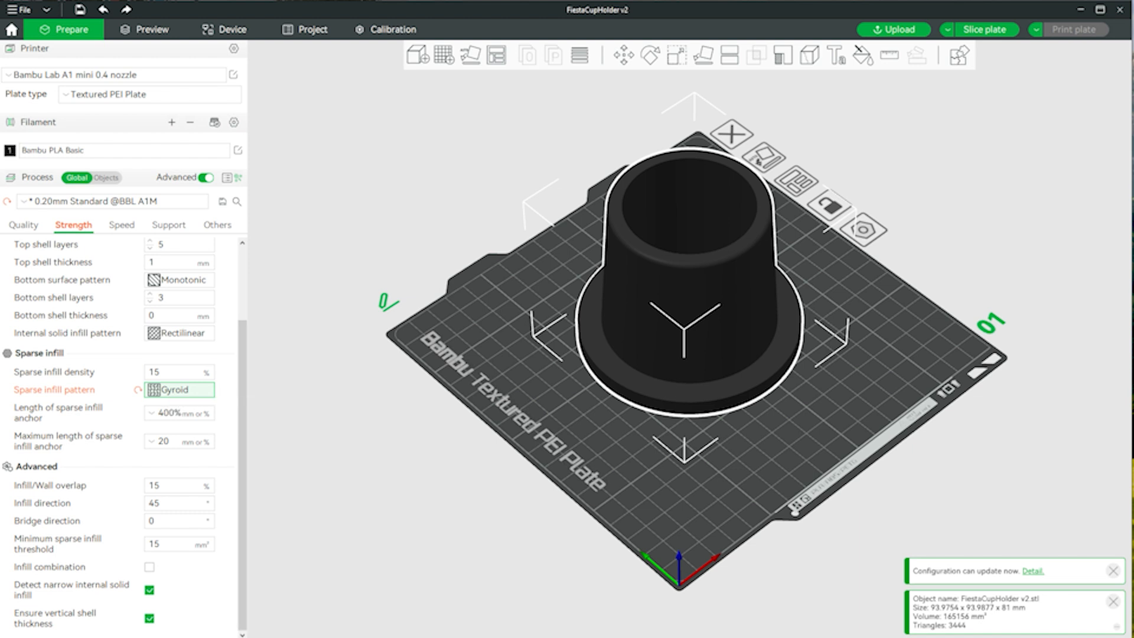
pyautogui.scroll(1, 124, 437)
pyautogui.scroll(2, 124, 437)
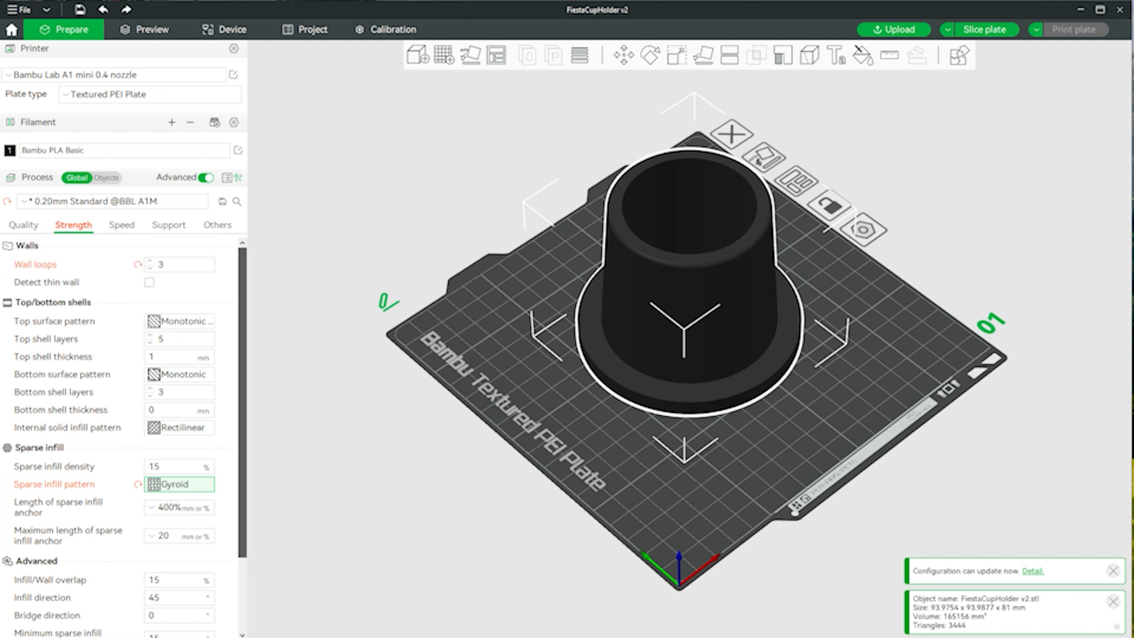
pyautogui.scroll(-3, 150, 262)
pyautogui.scroll(3, 150, 261)
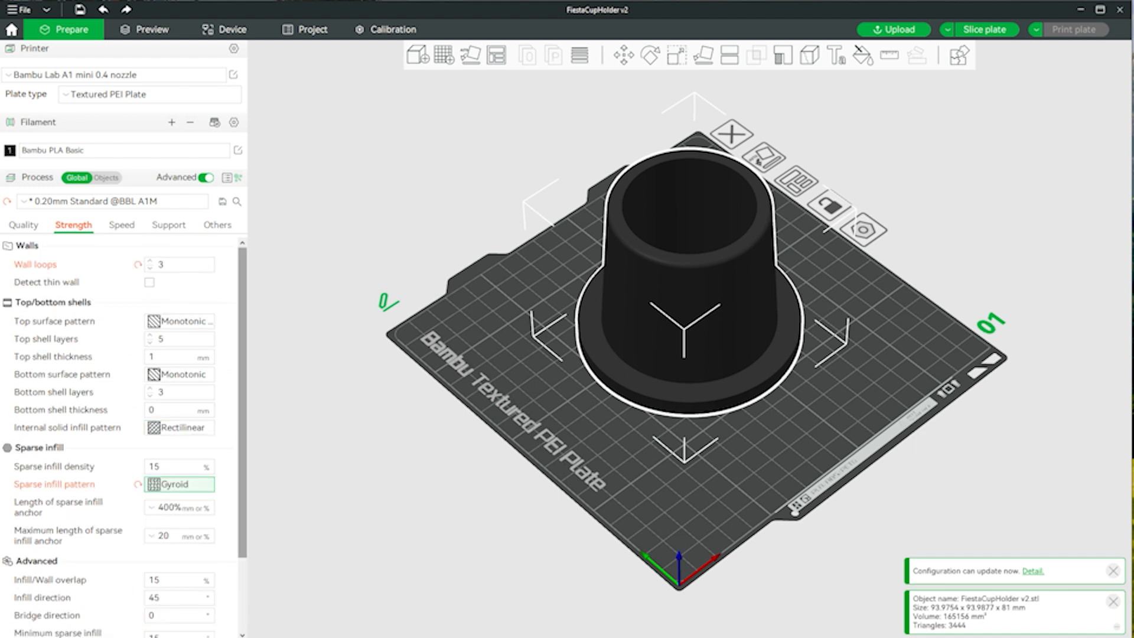
pyautogui.scroll(-3, 177, 427)
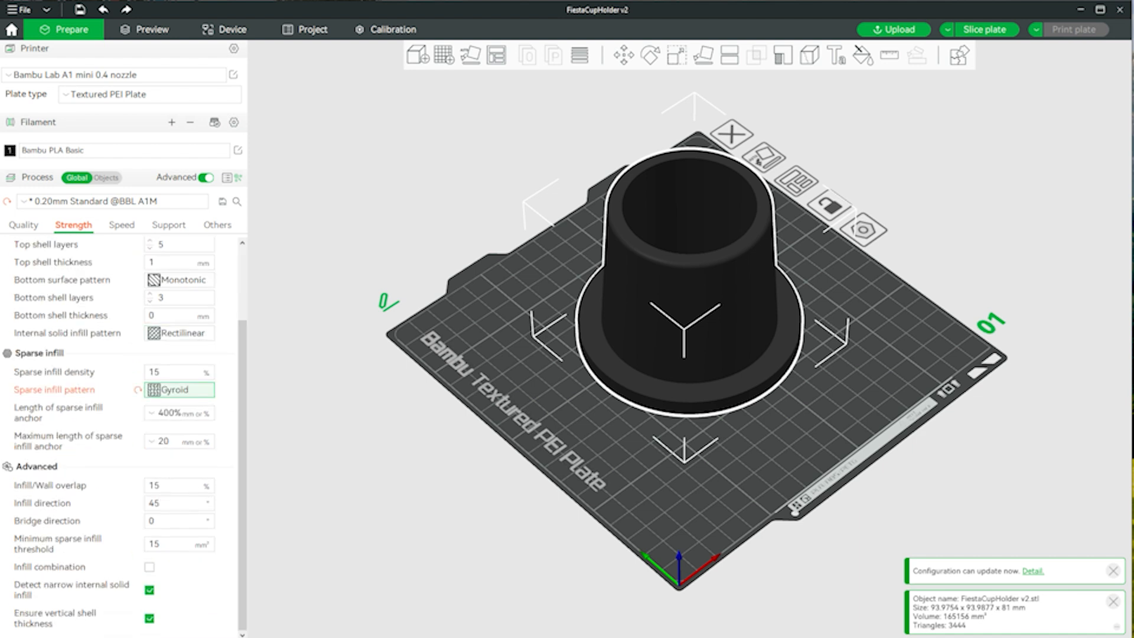
pyautogui.moveTo(242, 387); pyautogui.dragTo(242, 310)
# - Set the seam position to Back and the scarf joint seam to Contour in the quality settings
pyautogui.click(23, 225)
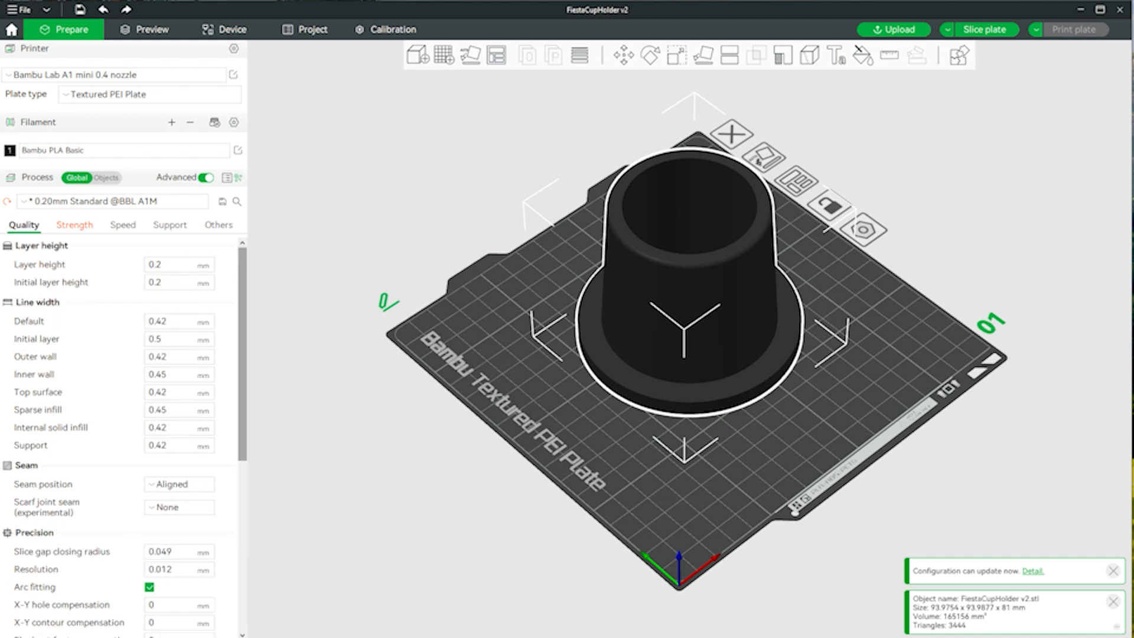
pyautogui.scroll(-3, 124, 437)
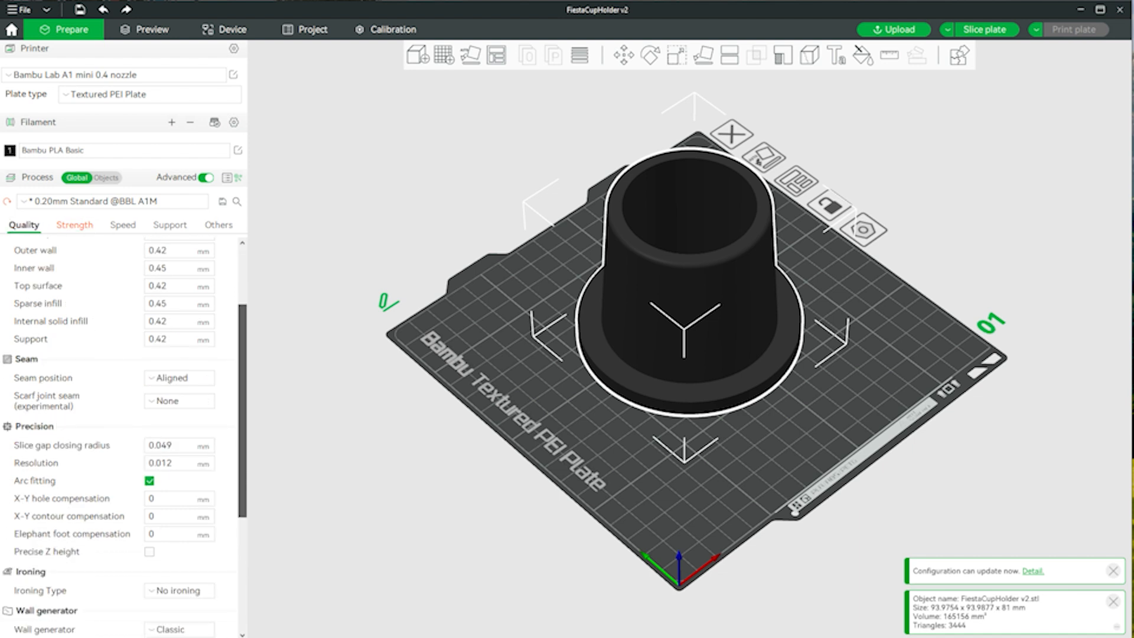
pyautogui.click(171, 378)
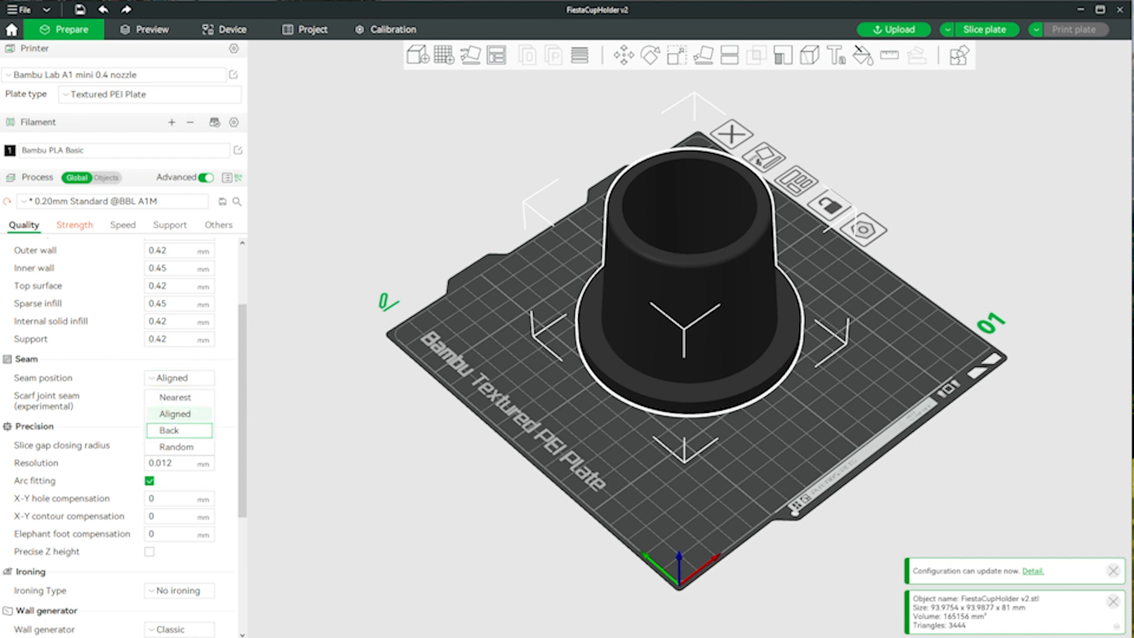
pyautogui.click(177, 430)
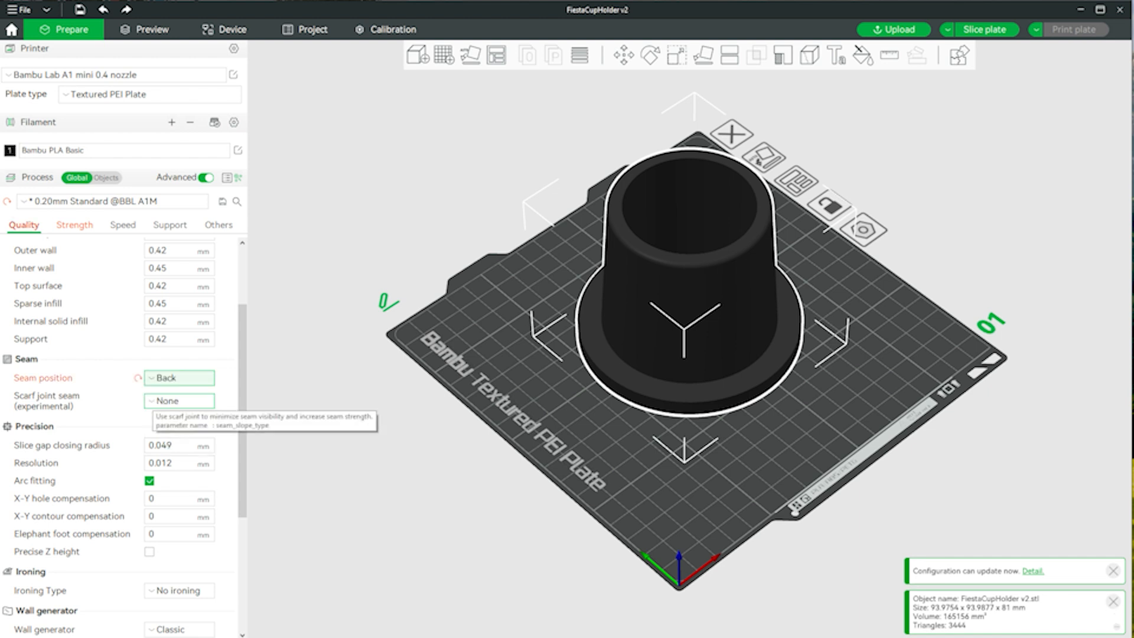
pyautogui.click(177, 401)
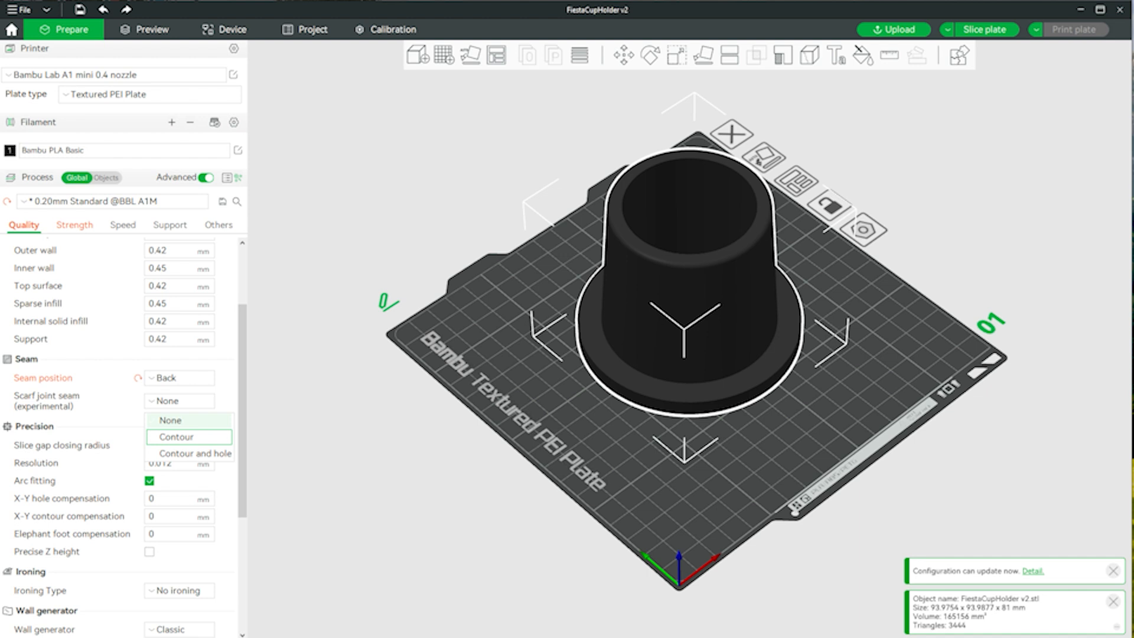
pyautogui.click(177, 436)
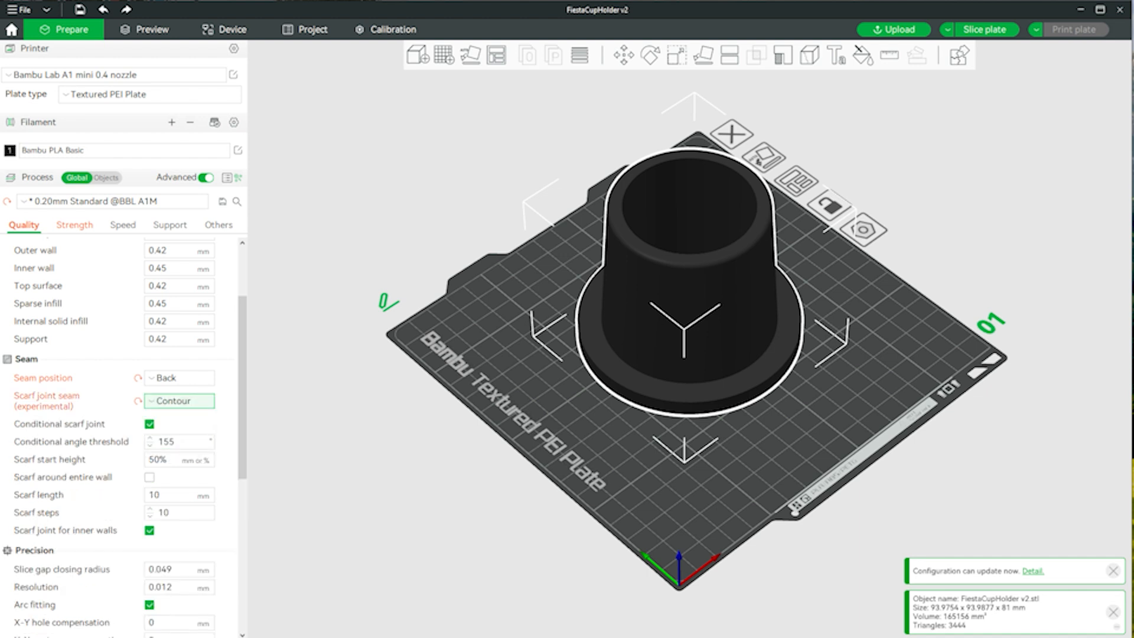
# - Try the Aligned seam position and return it to Back, keeping the Contour scarf joint seam
pyautogui.click(177, 377)
pyautogui.click(156, 378)
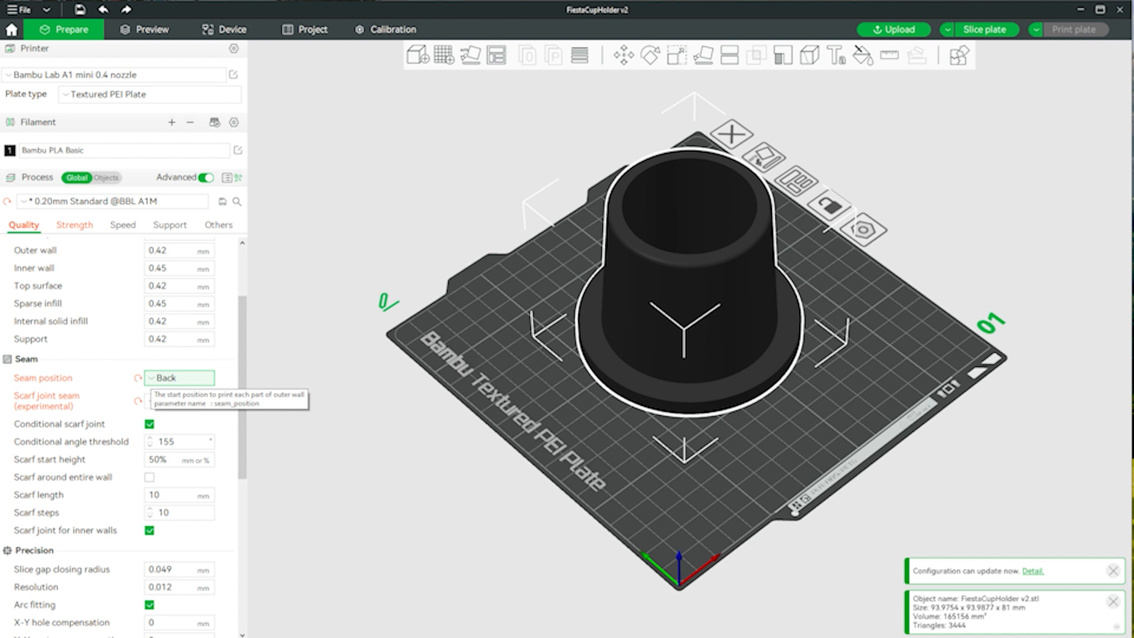
pyautogui.click(178, 378)
pyautogui.click(171, 411)
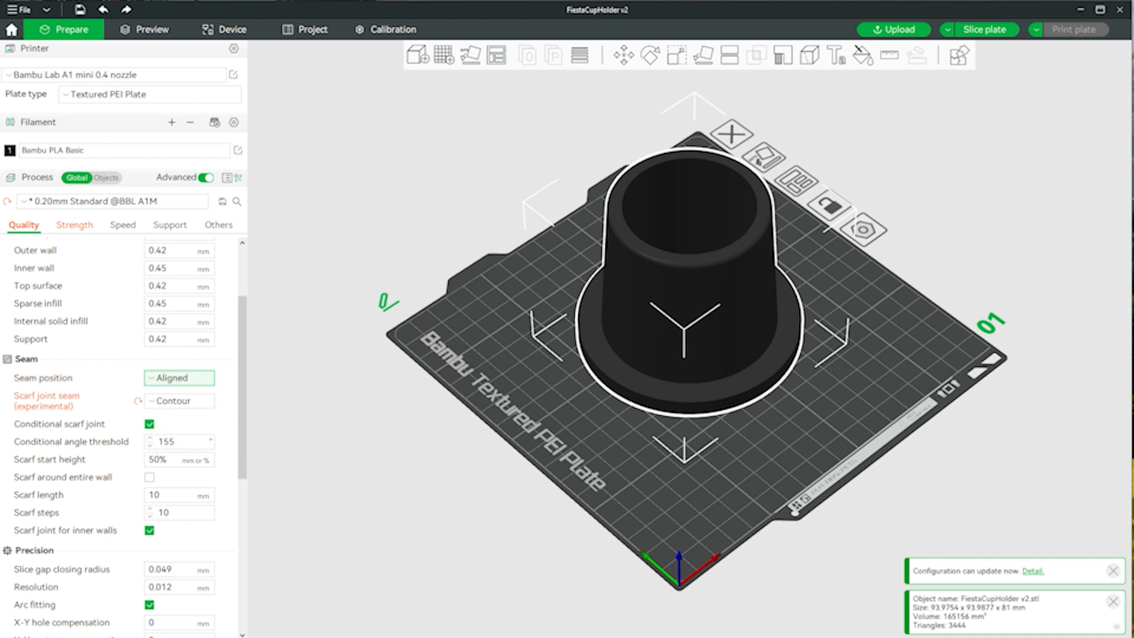
pyautogui.click(178, 377)
pyautogui.click(171, 428)
pyautogui.click(166, 401)
pyautogui.click(166, 401)
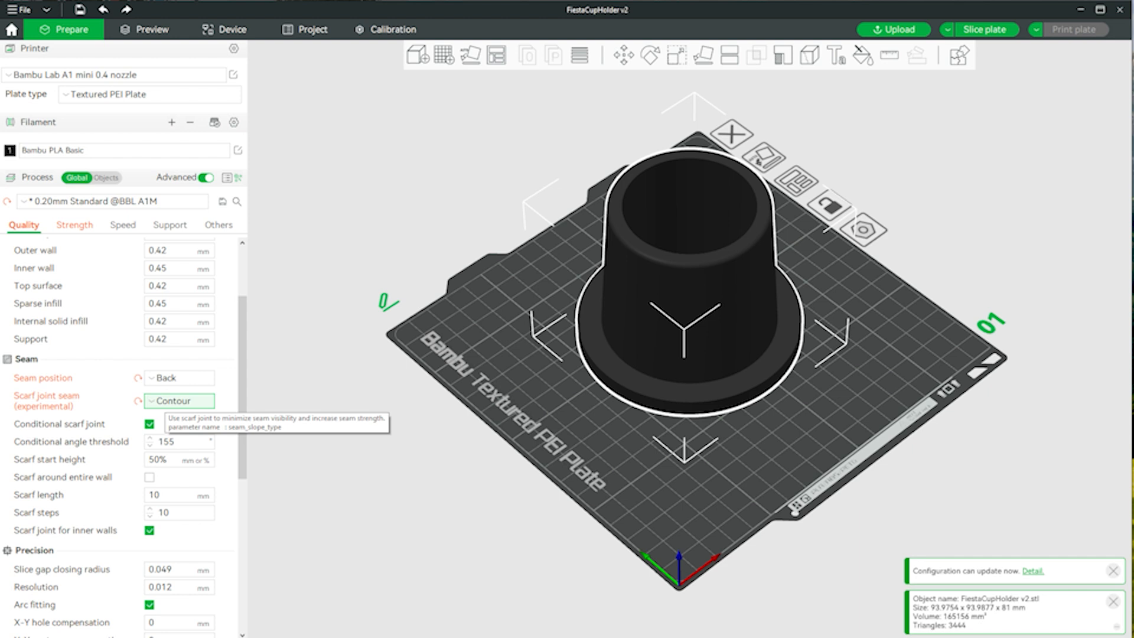
# - Review the remaining quality settings and inspect the cup holder on the plate from below and above
pyautogui.scroll(-5, 166, 401)
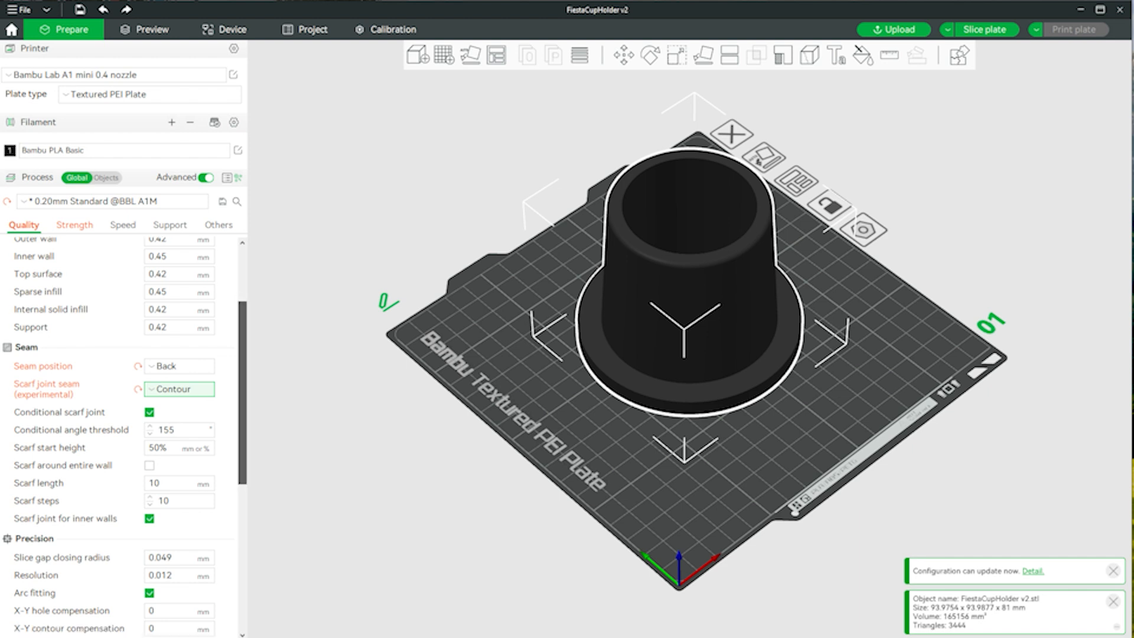
pyautogui.scroll(-6, 166, 401)
pyautogui.scroll(14, 166, 401)
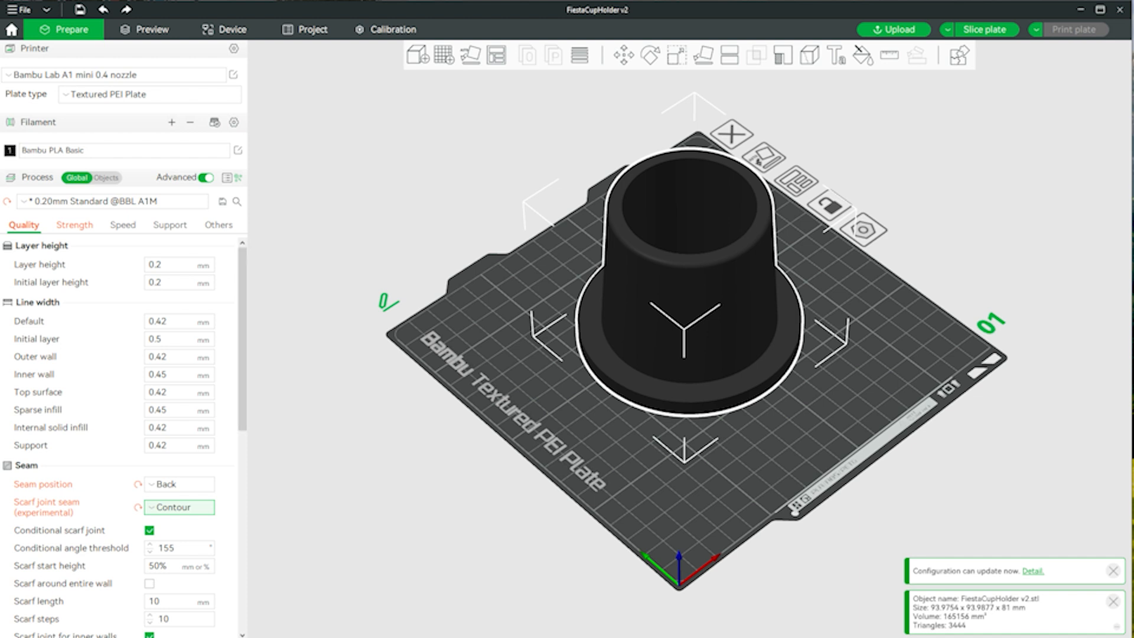
pyautogui.moveTo(461, 413); pyautogui.dragTo(446, 351)
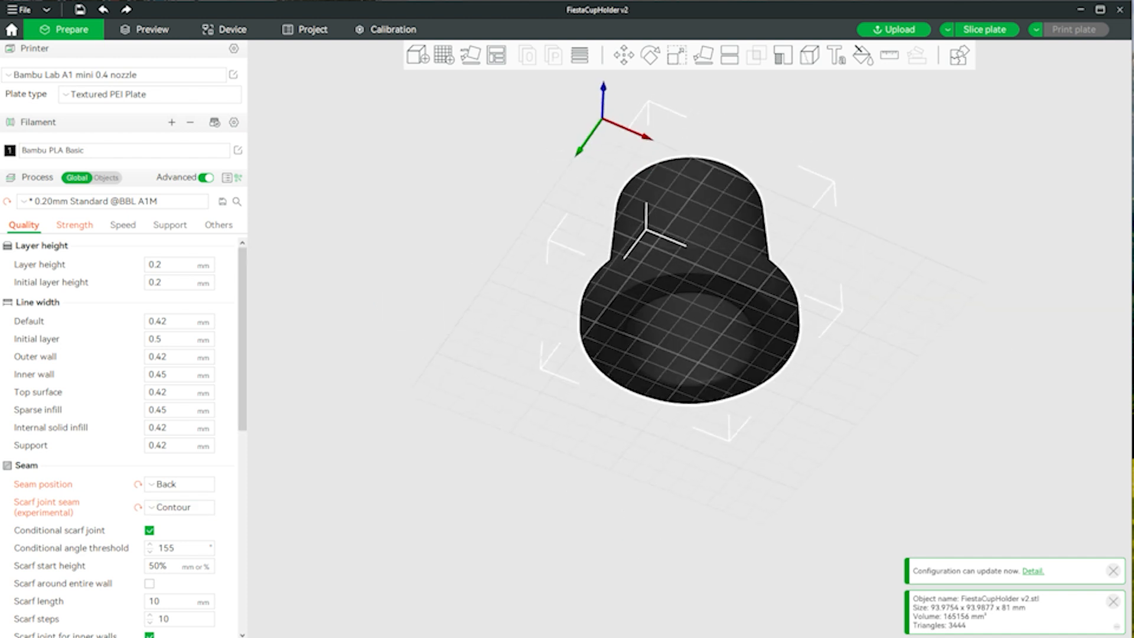
pyautogui.moveTo(447, 351); pyautogui.dragTo(435, 422)
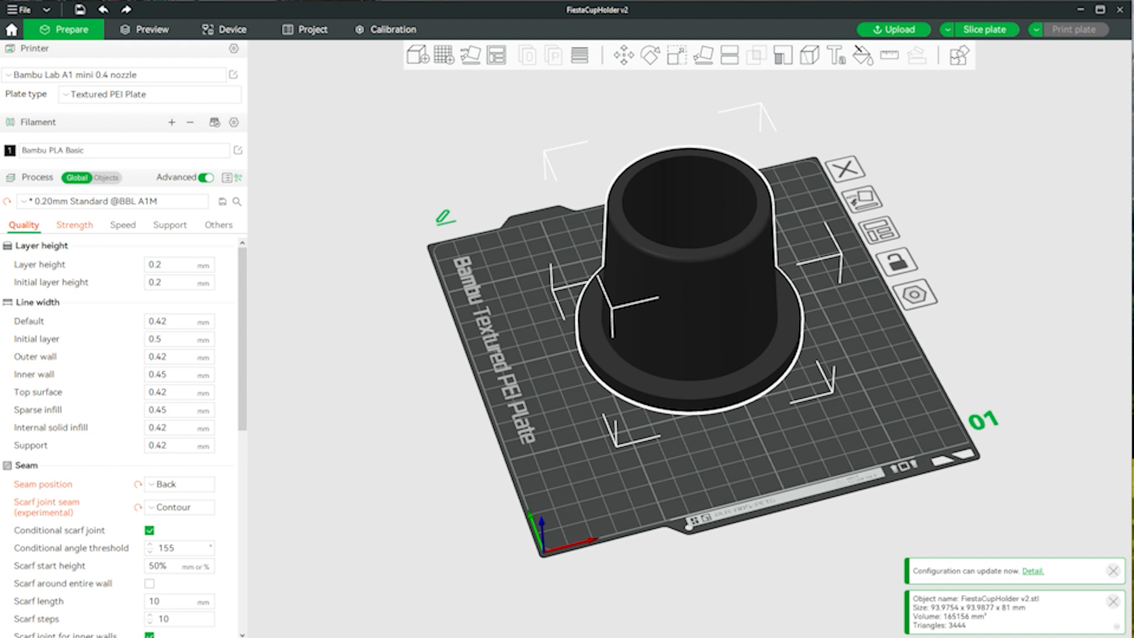
pyautogui.moveTo(434, 421)
pyautogui.mouseDown()
pyautogui.moveTo(426, 411)
pyautogui.moveTo(437, 416)
pyautogui.mouseUp()
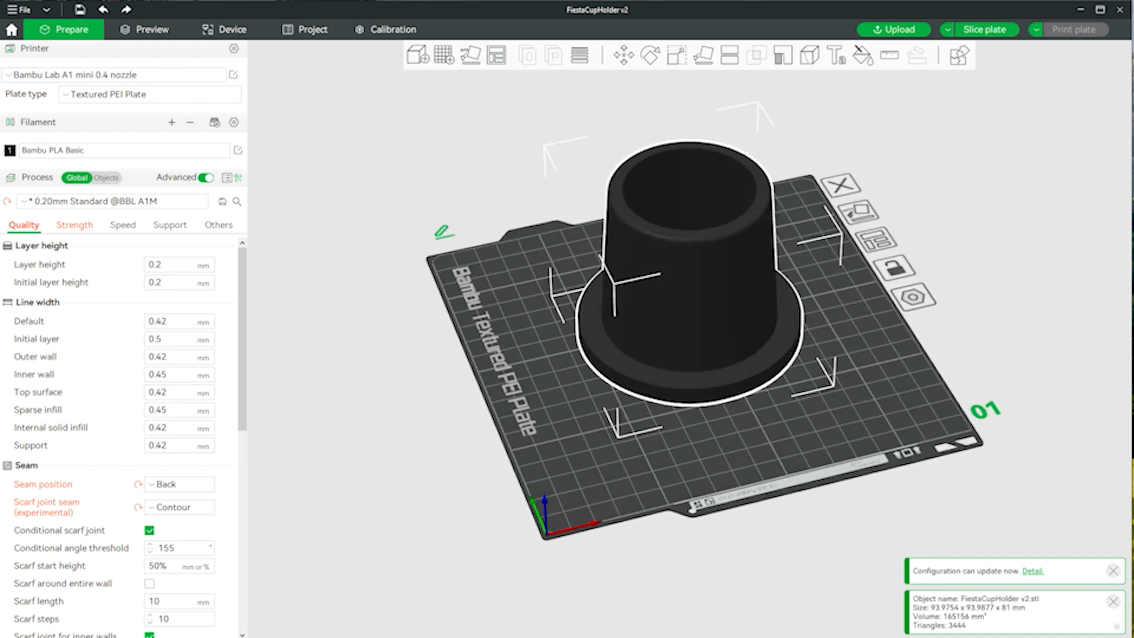
# - Slice the plate and inspect the cup holder's layers, infill and seam between the first layer and full height
pyautogui.click(985, 29)
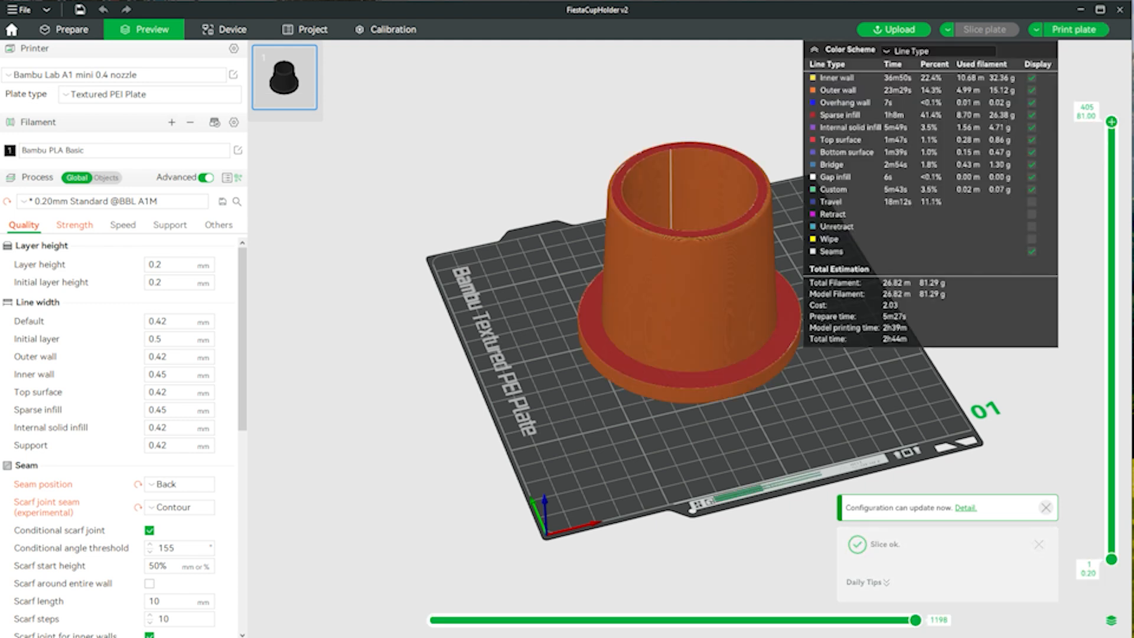
pyautogui.moveTo(679, 461); pyautogui.dragTo(635, 458)
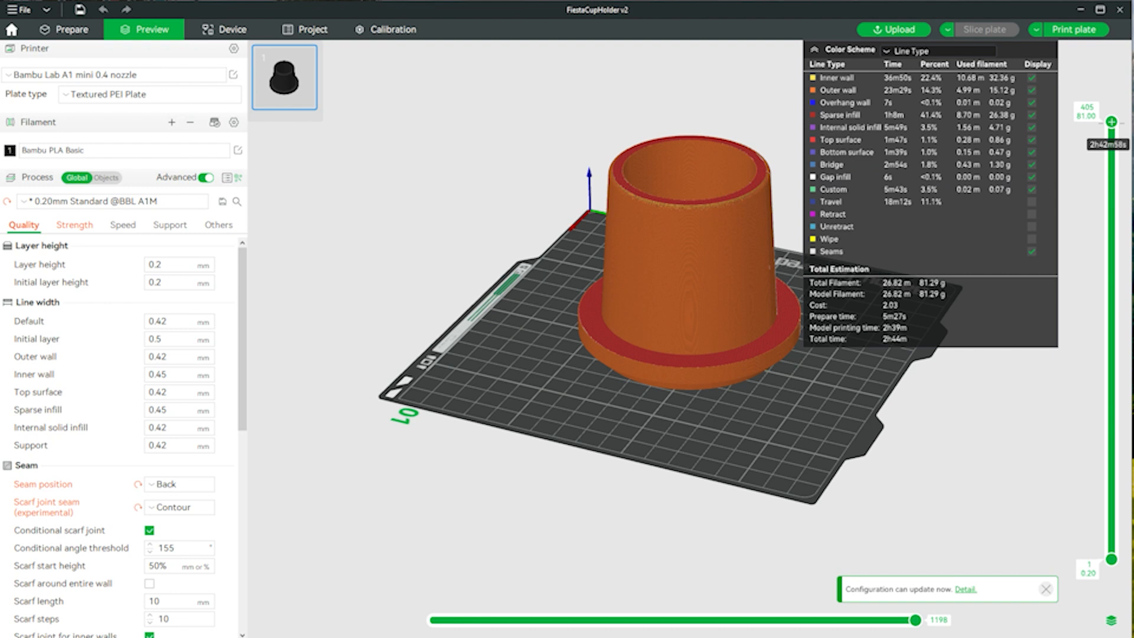
pyautogui.moveTo(1111, 122); pyautogui.dragTo(1111, 552)
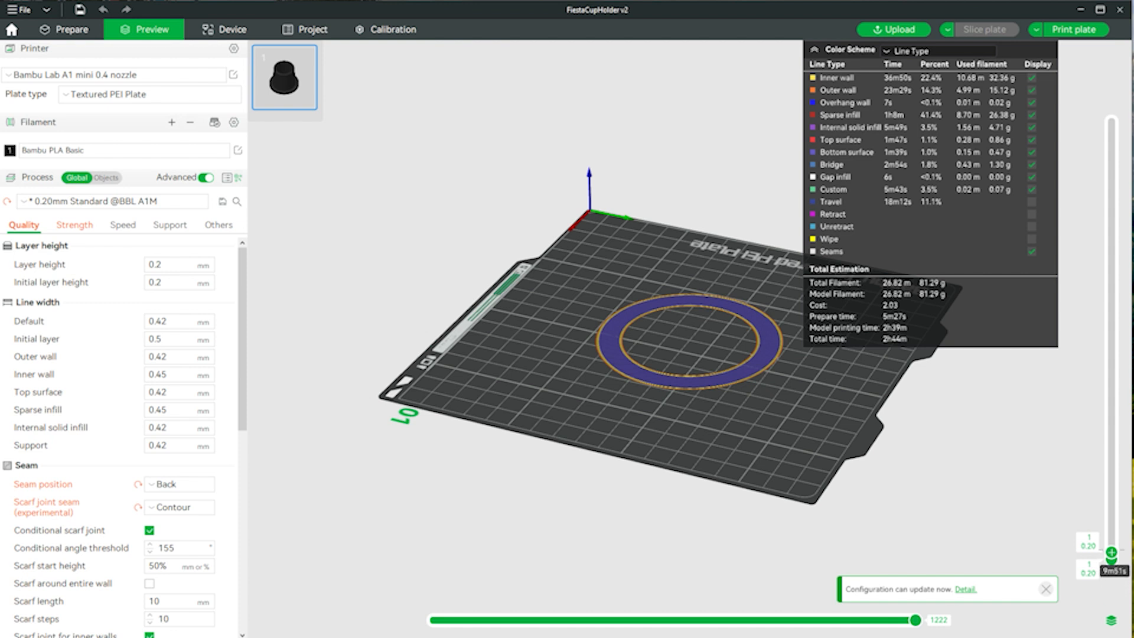
pyautogui.moveTo(1111, 554)
pyautogui.mouseDown()
pyautogui.moveTo(1111, 434)
pyautogui.moveTo(1112, 560)
pyautogui.mouseUp()
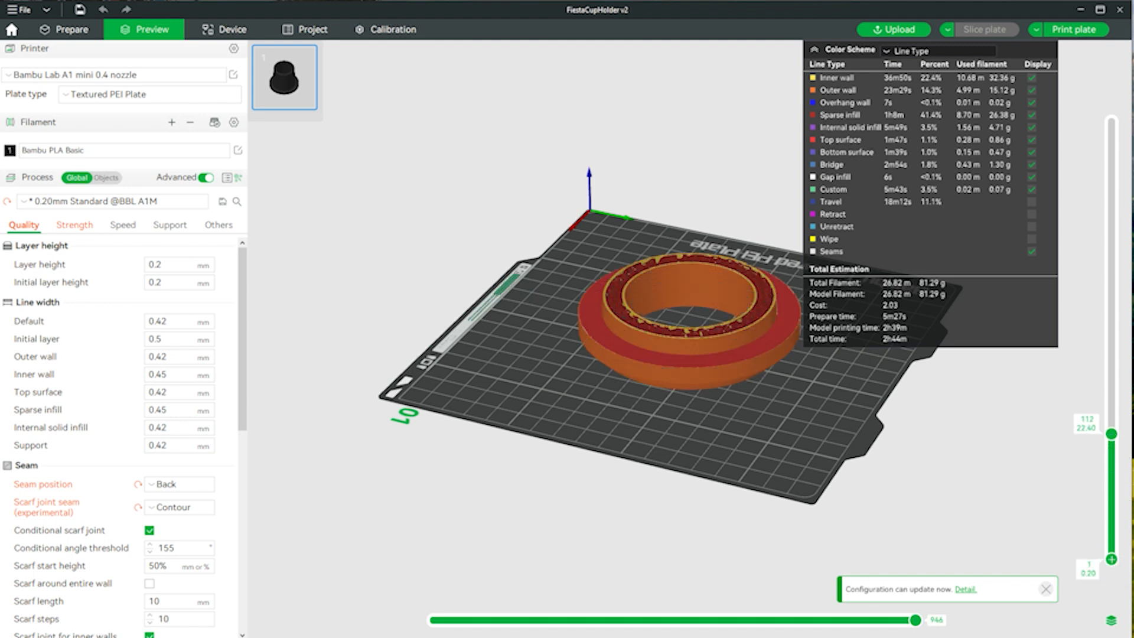
pyautogui.moveTo(1112, 434); pyautogui.dragTo(1111, 466)
pyautogui.moveTo(709, 449)
pyautogui.mouseDown()
pyautogui.moveTo(683, 418)
pyautogui.moveTo(671, 433)
pyautogui.moveTo(697, 445)
pyautogui.moveTo(687, 450)
pyautogui.mouseUp()
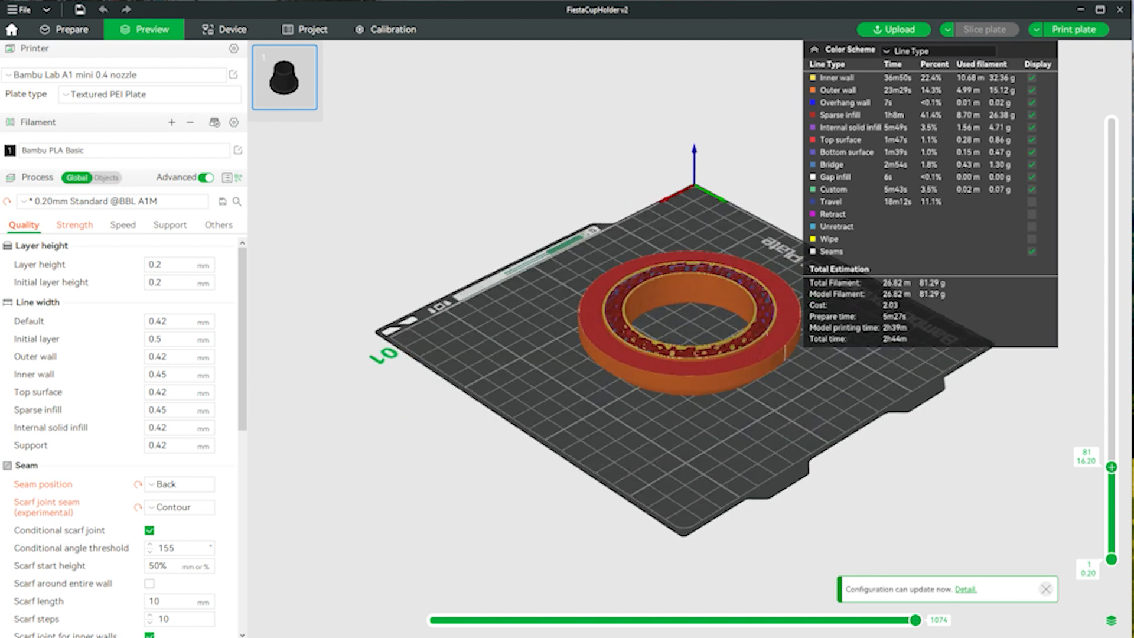
pyautogui.moveTo(1110, 466); pyautogui.dragTo(1111, 121)
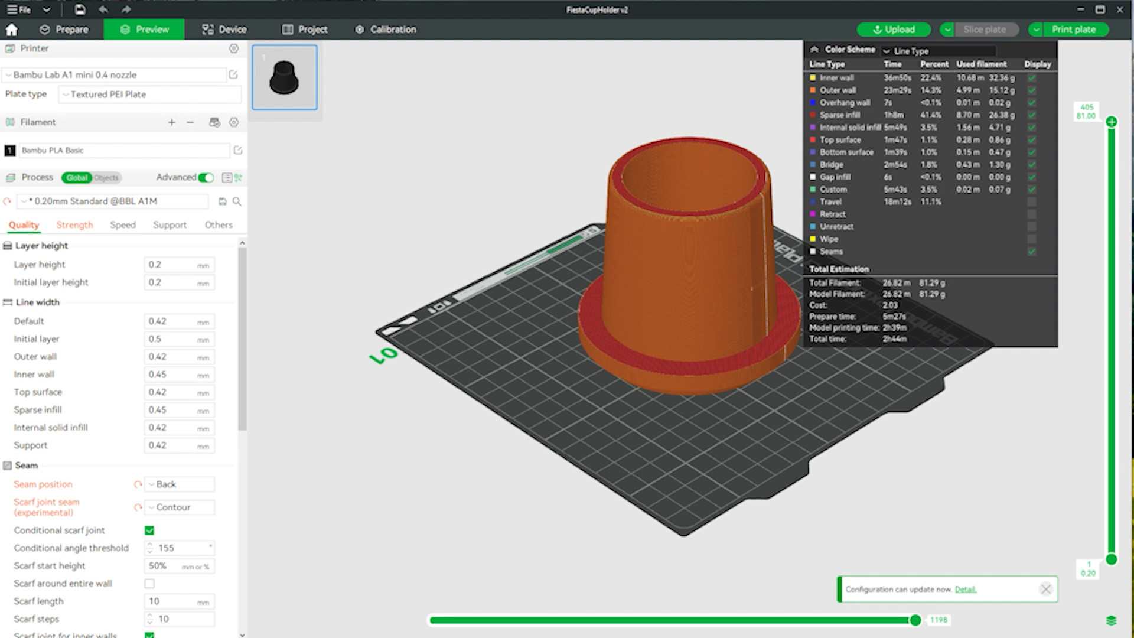
pyautogui.moveTo(667, 425); pyautogui.dragTo(753, 427)
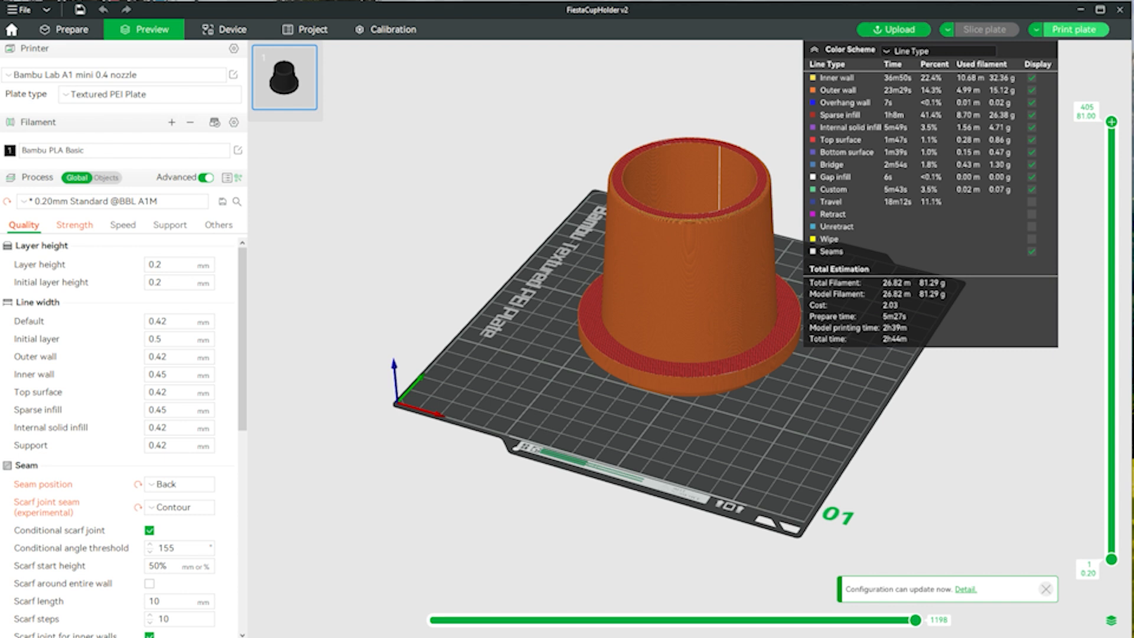
# - Dismiss the direct print job and switch the output action to Send, opening the transfer to the printer's MicroSD card
pyautogui.click(1074, 29)
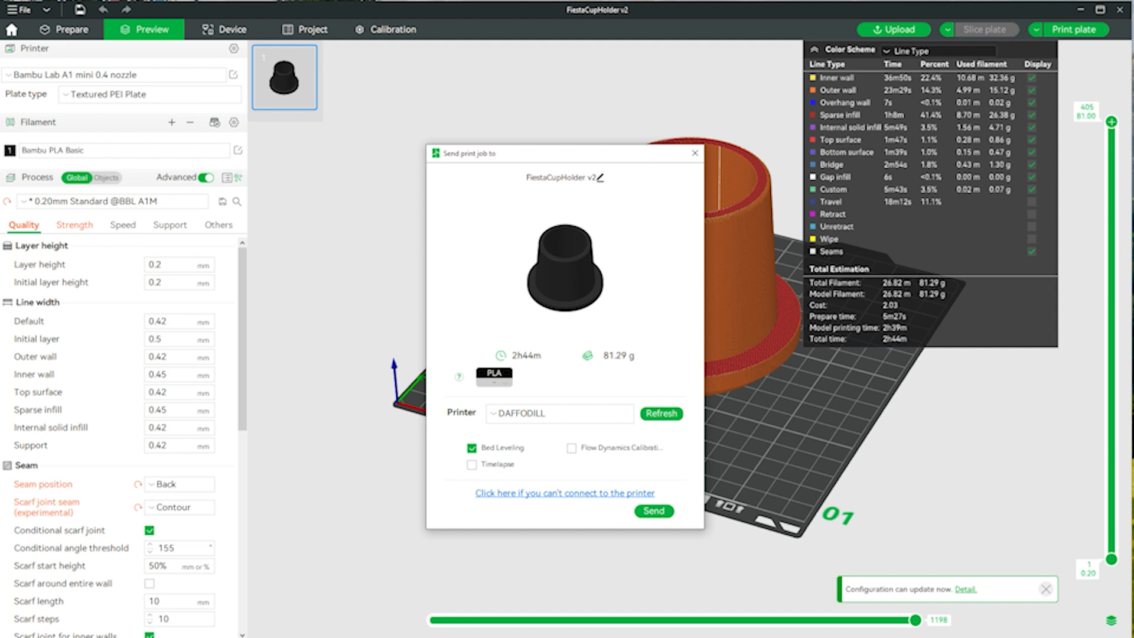
pyautogui.click(694, 153)
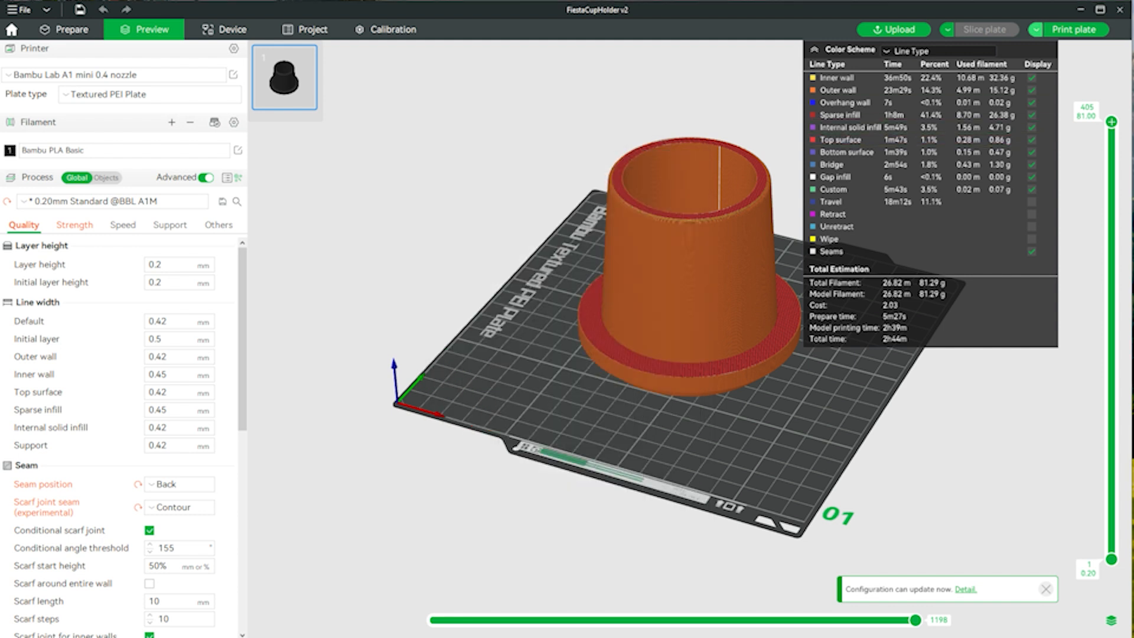
pyautogui.click(1036, 29)
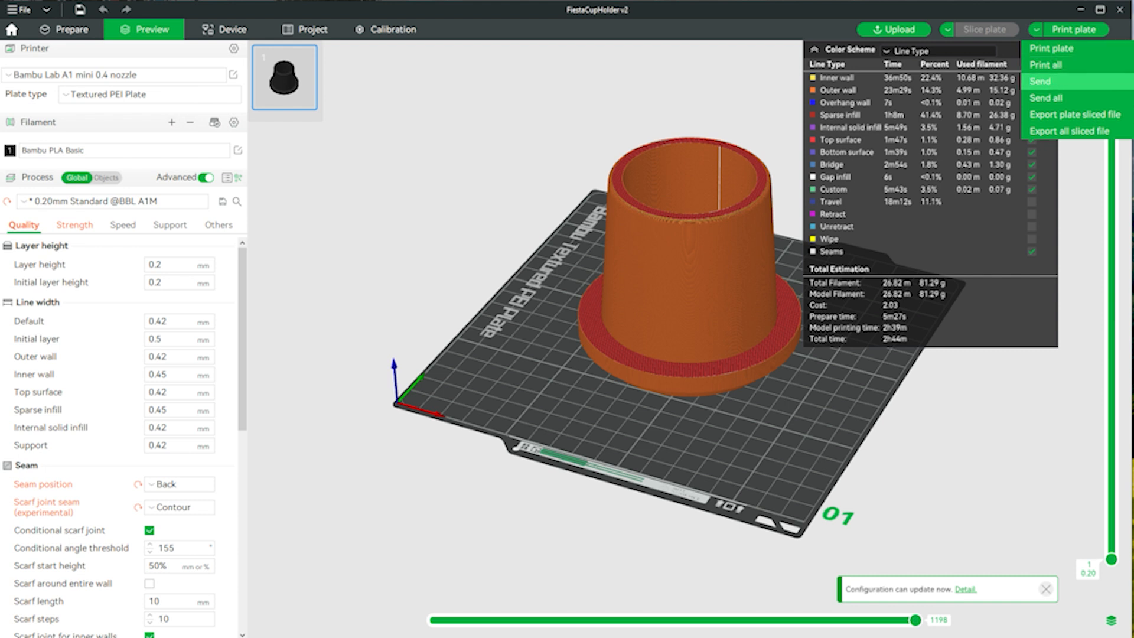
pyautogui.click(1042, 81)
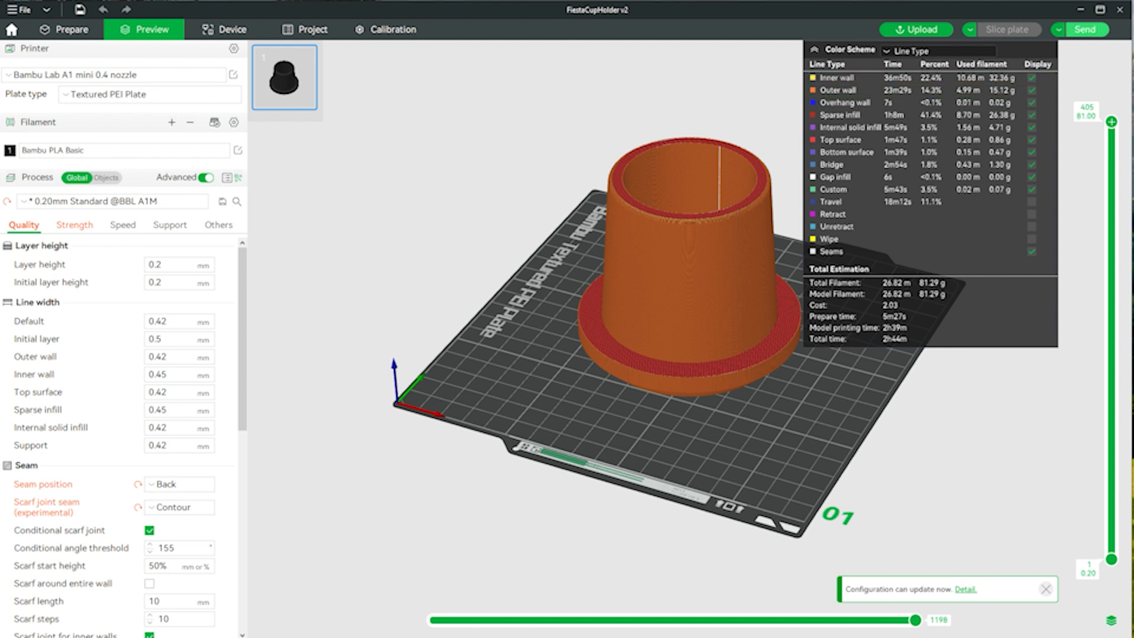
pyautogui.click(1085, 29)
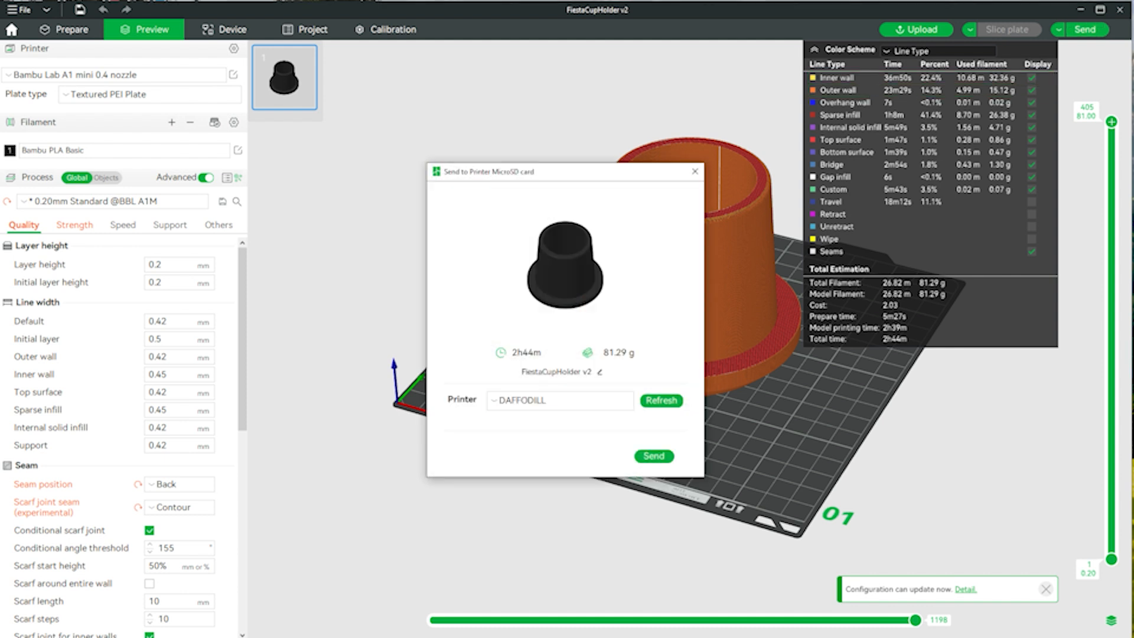
# - Choose the DAFFODILL printer, keep the file name FiestaCupHolder v2 and send the sliced file to its MicroSD card
pyautogui.click(560, 400)
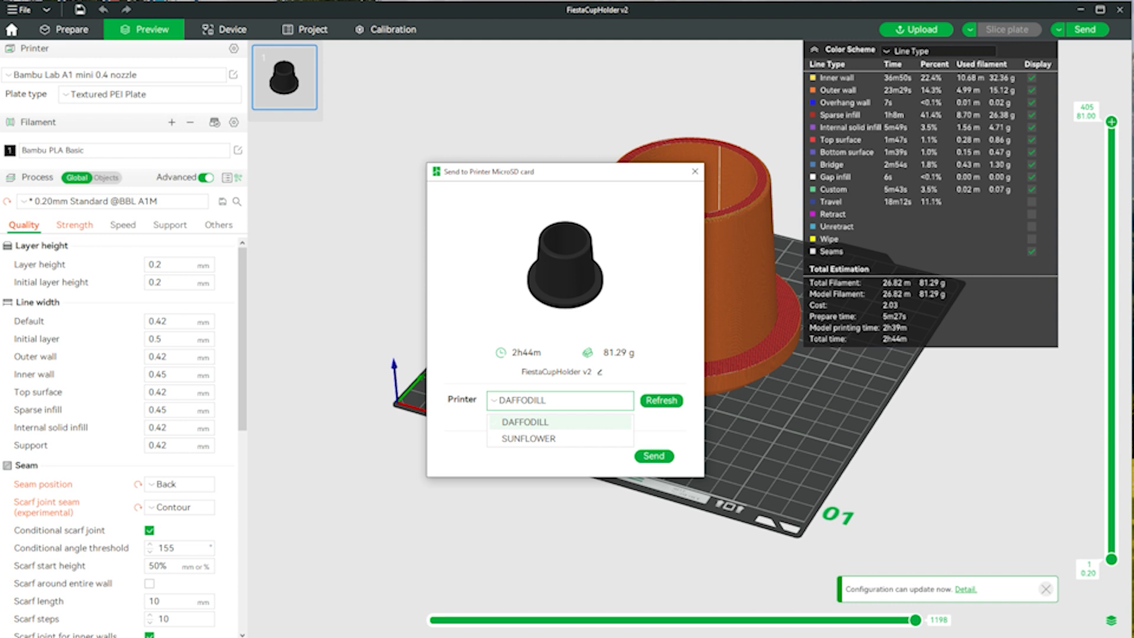
pyautogui.click(531, 422)
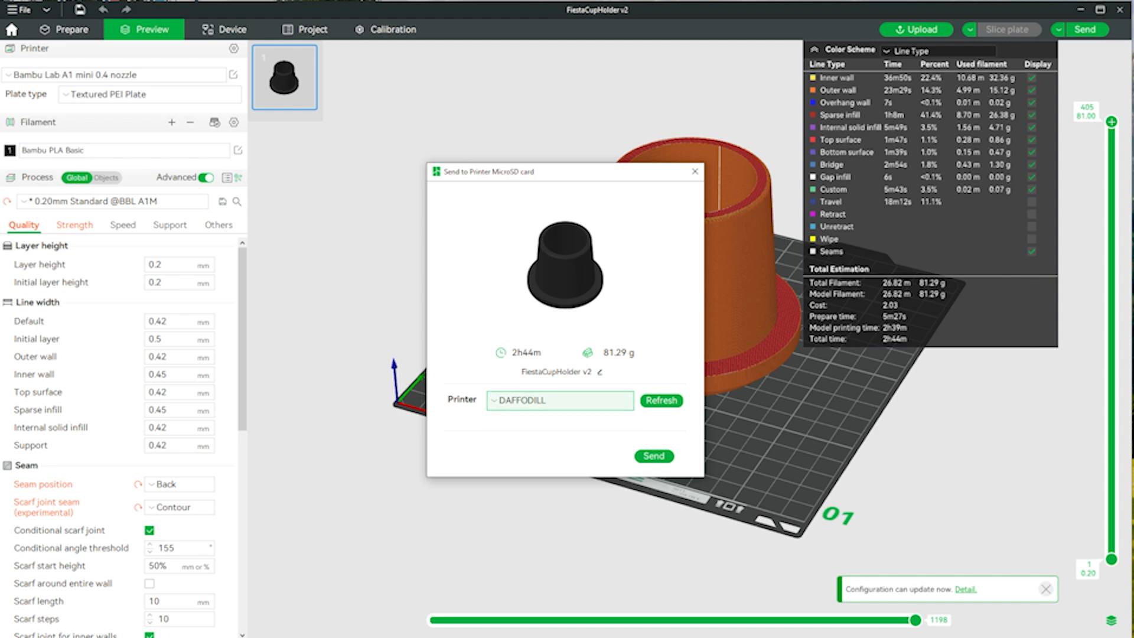
pyautogui.click(599, 372)
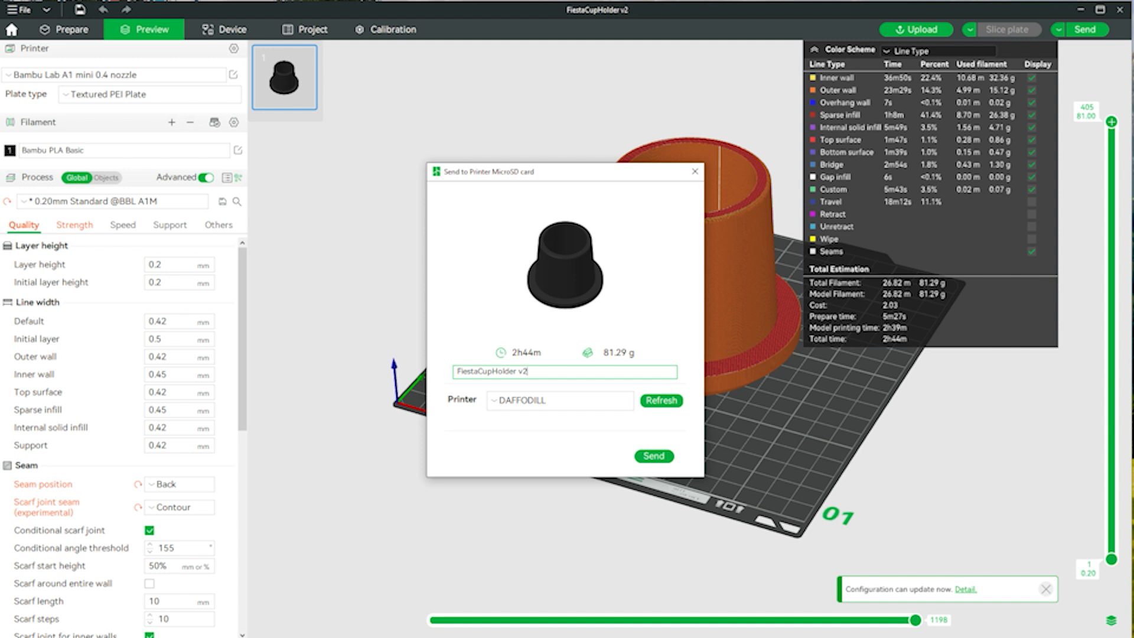
pyautogui.press('Return')
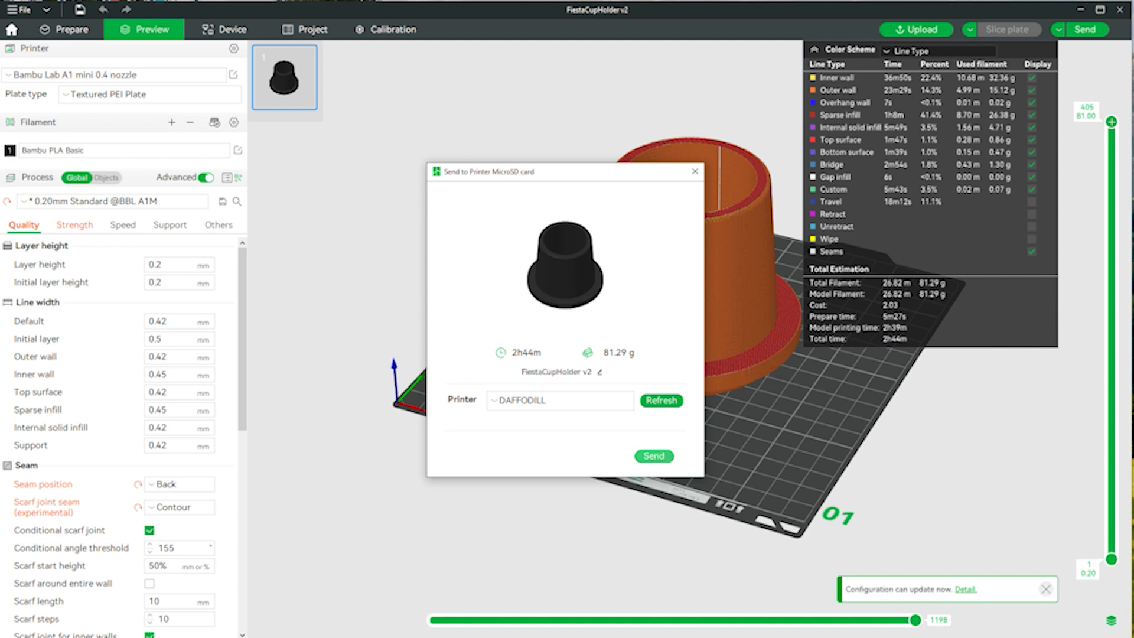
pyautogui.click(654, 456)
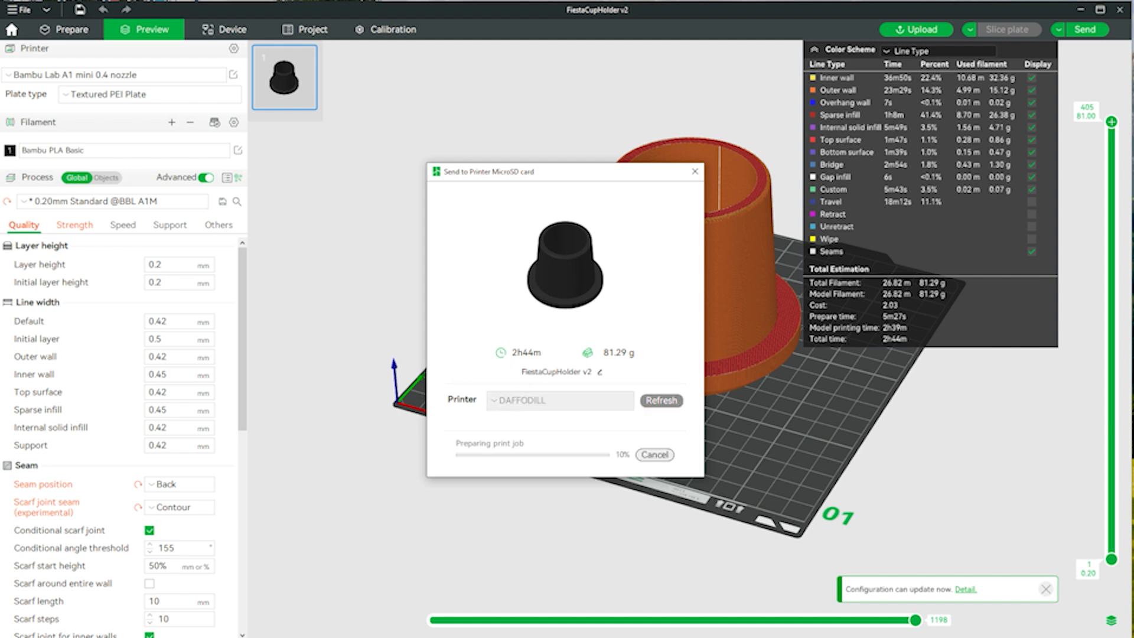